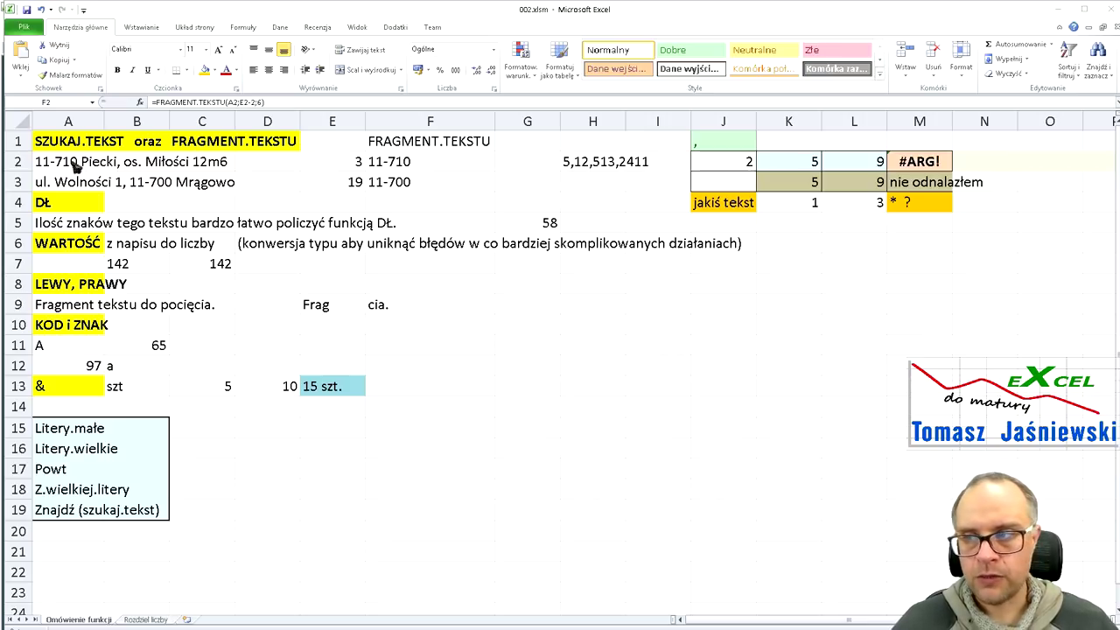
# Review the addresses in A2 and A3 and E2's formula that finds the hyphen in A2
pyautogui.click(58, 167)
pyautogui.click(65, 182)
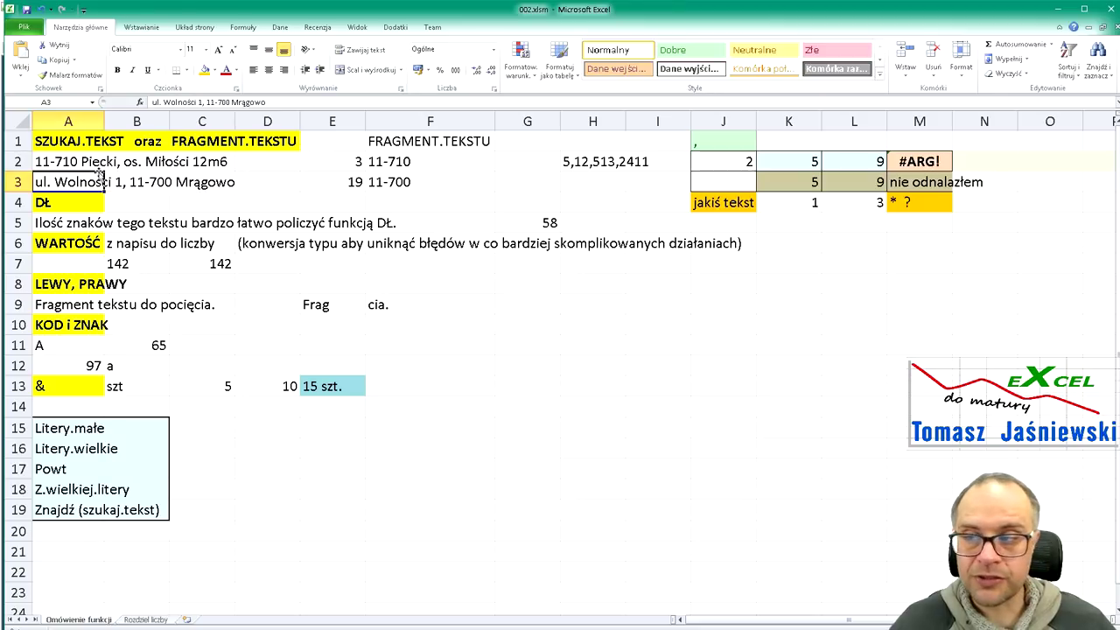
pyautogui.click(68, 161)
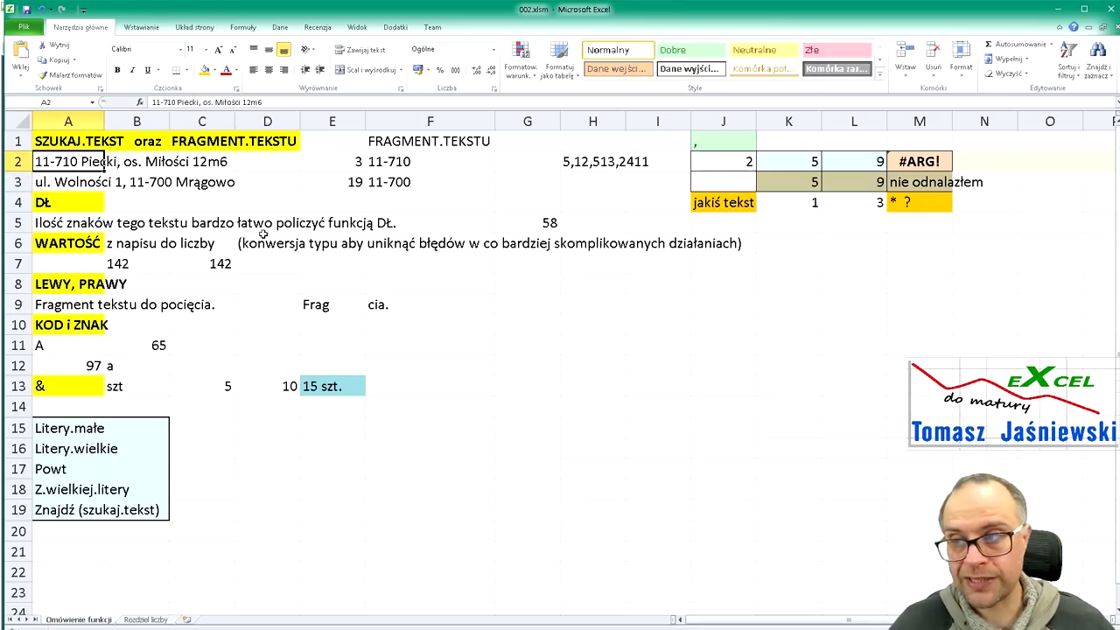
pyautogui.click(86, 184)
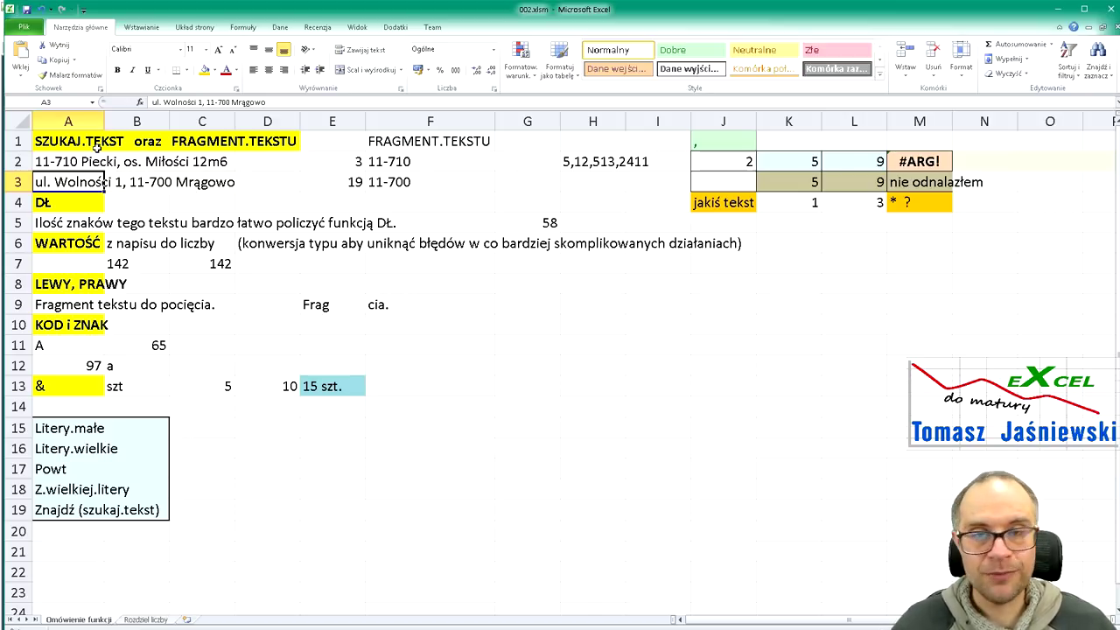
pyautogui.click(353, 164)
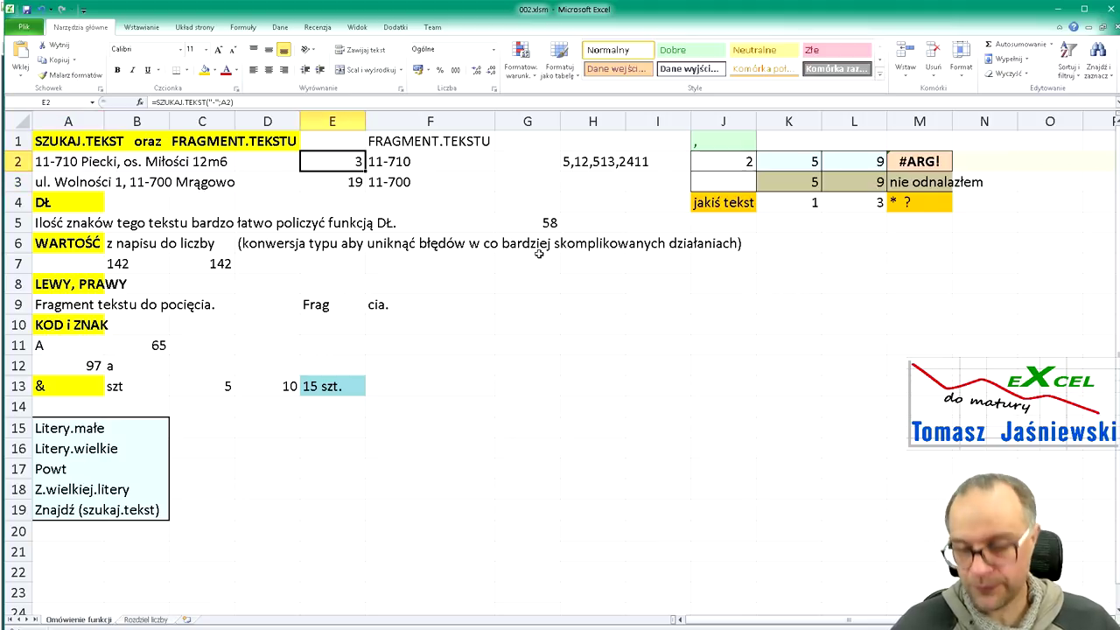
pyautogui.press('F2')
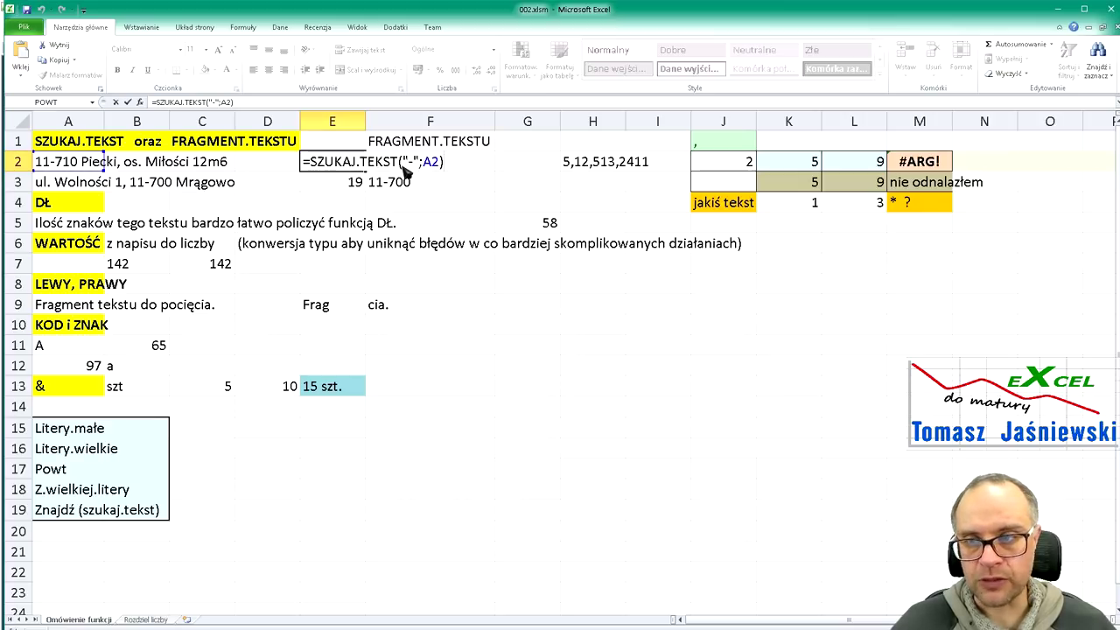
pyautogui.doubleClick(411, 165)
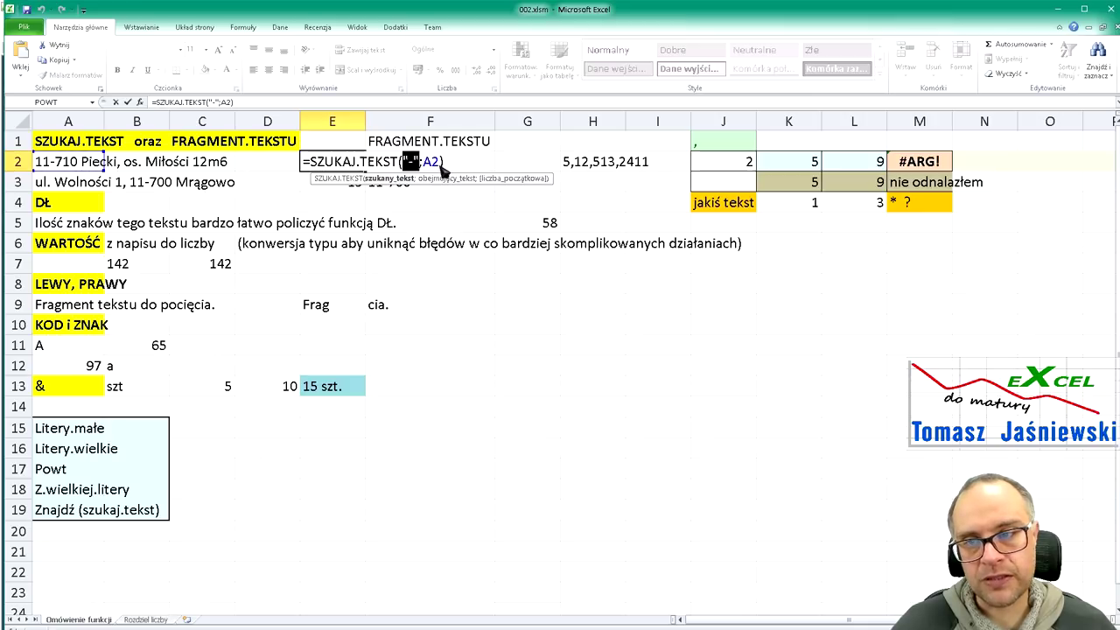
pyautogui.doubleClick(430, 162)
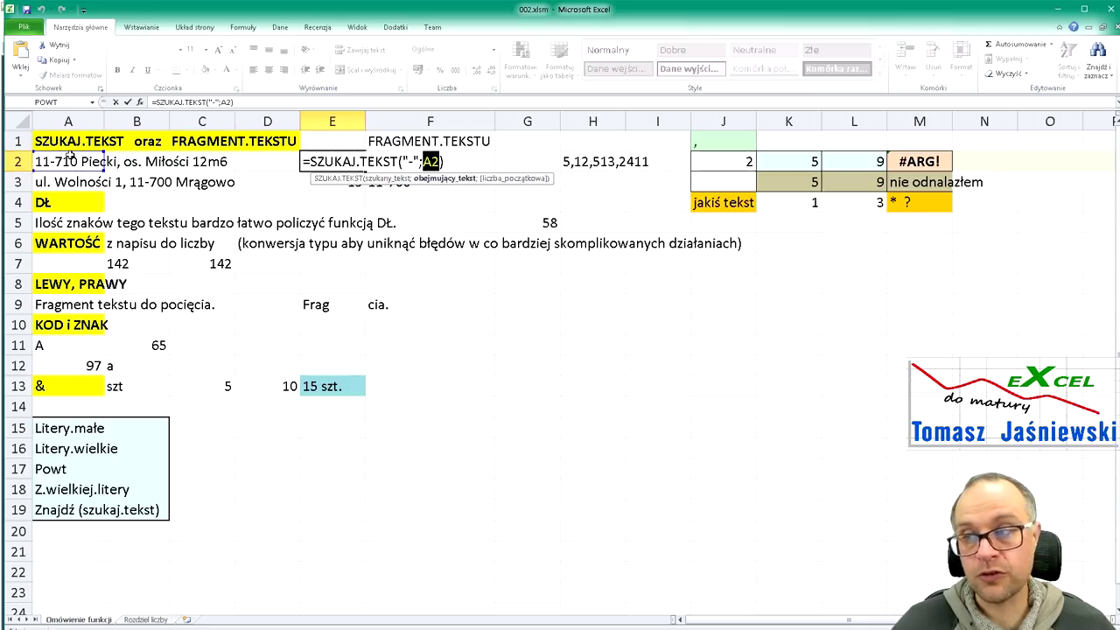
pyautogui.hotkey('ctrl', 'Return')
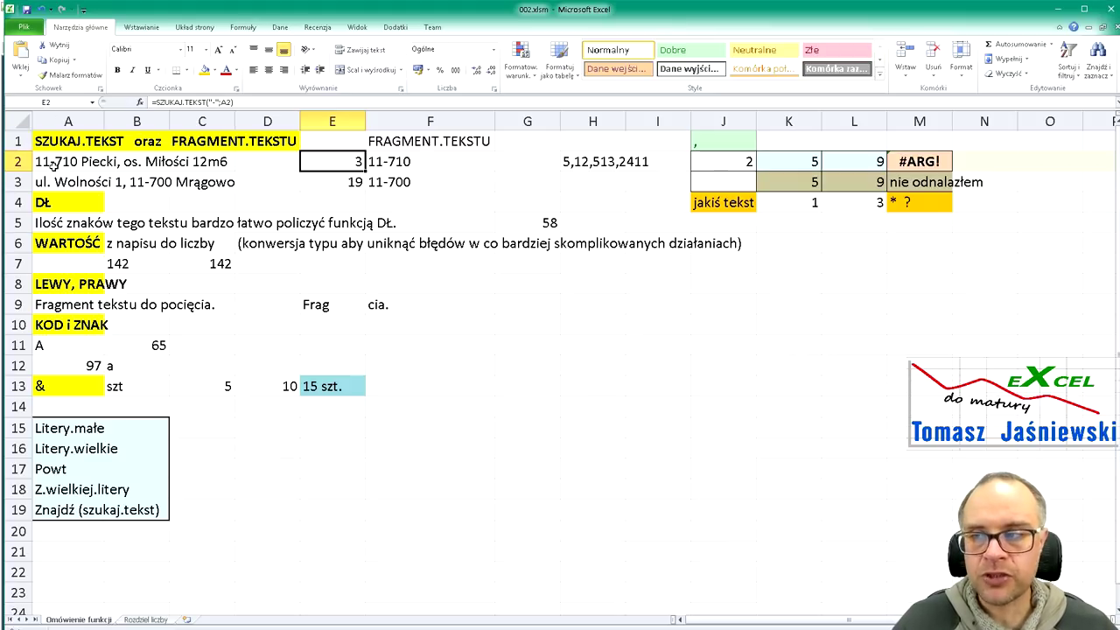
# Test E2 by searching for "-7" instead of "-", then restore the plain hyphen search
pyautogui.doubleClick(358, 160)
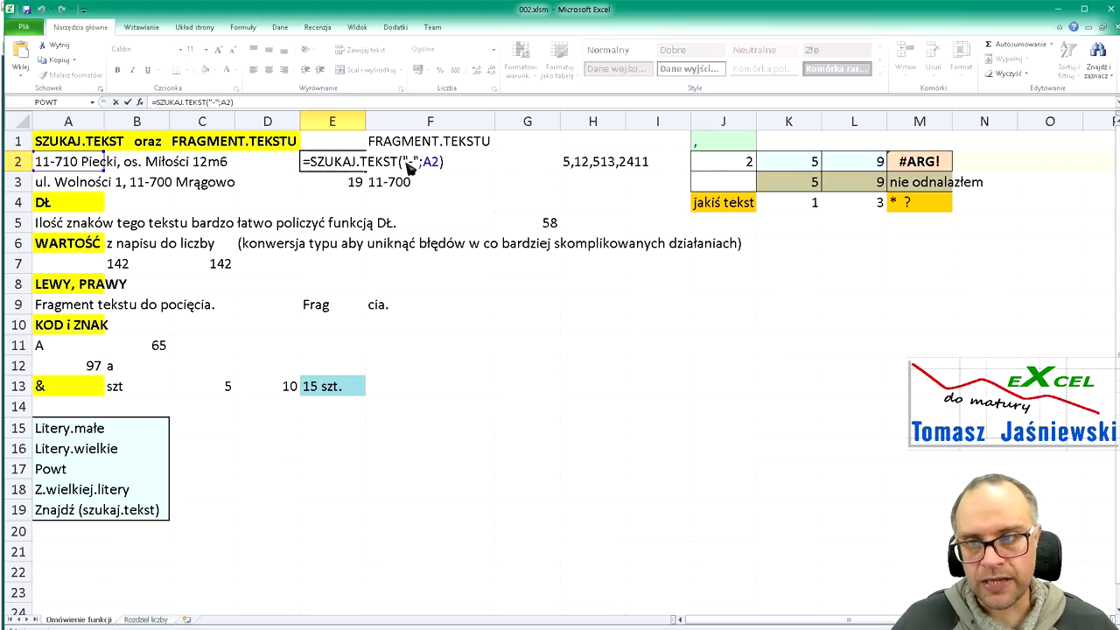
pyautogui.click(412, 161)
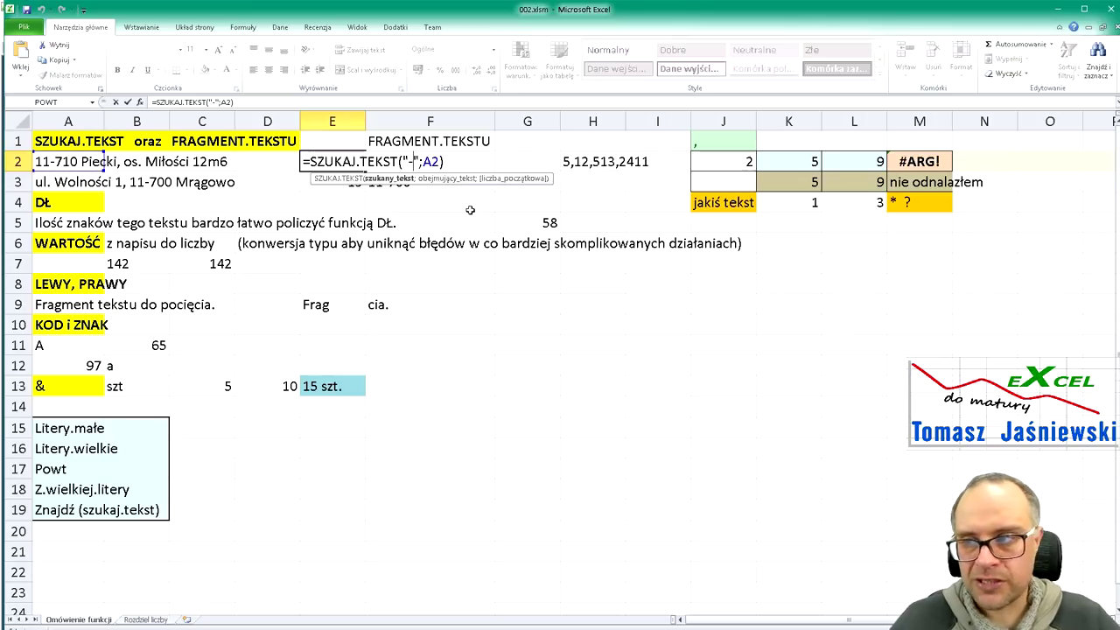
pyautogui.write('7')
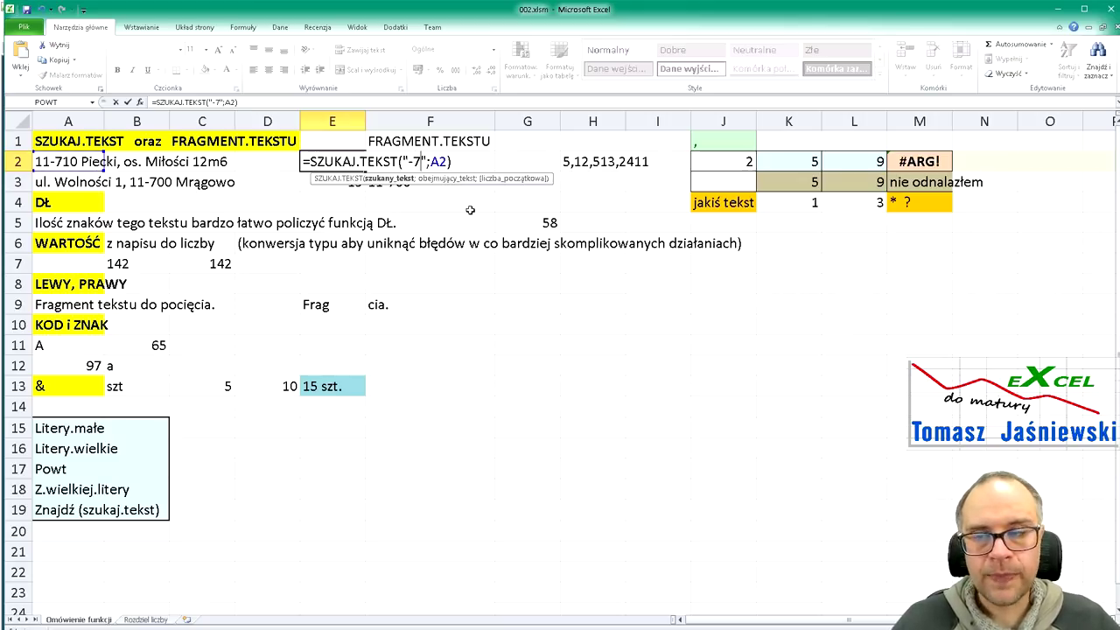
pyautogui.press('Return')
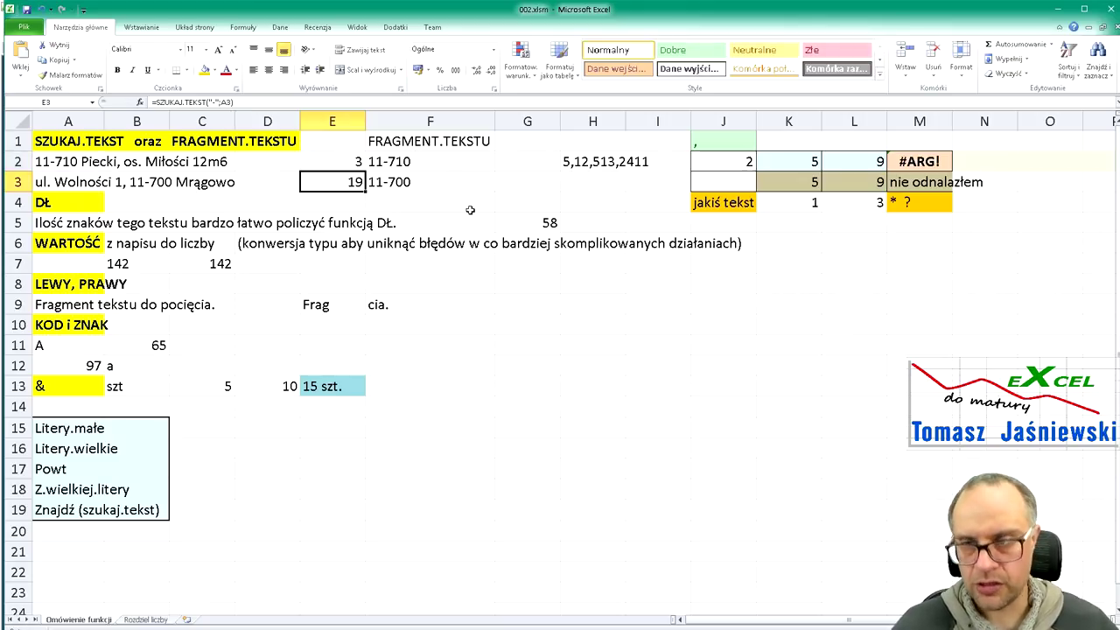
pyautogui.click(345, 161)
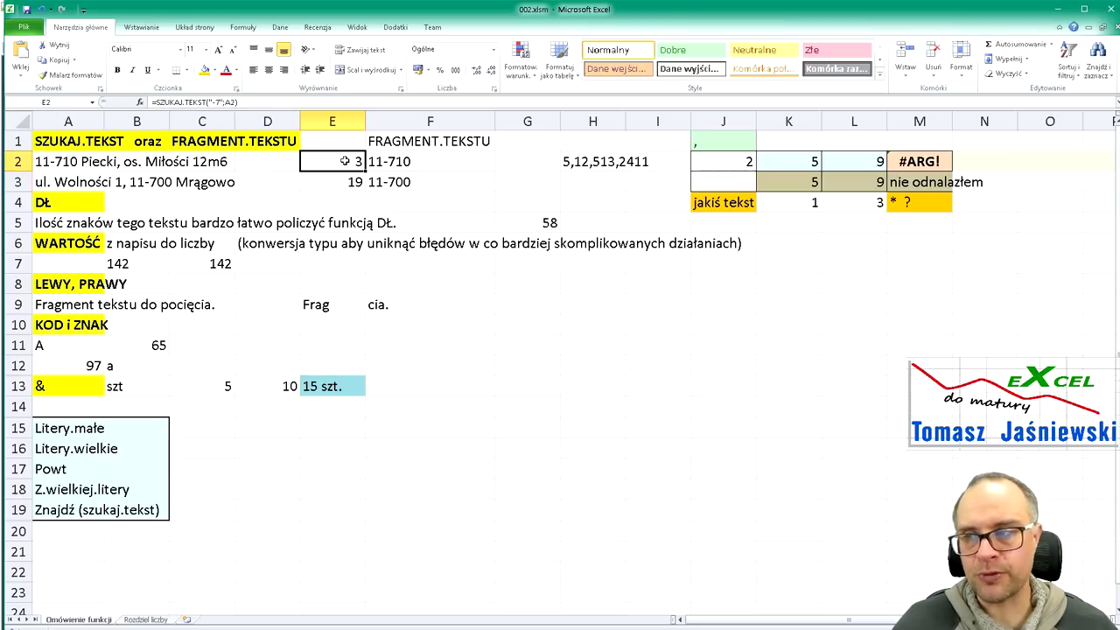
pyautogui.doubleClick(345, 160)
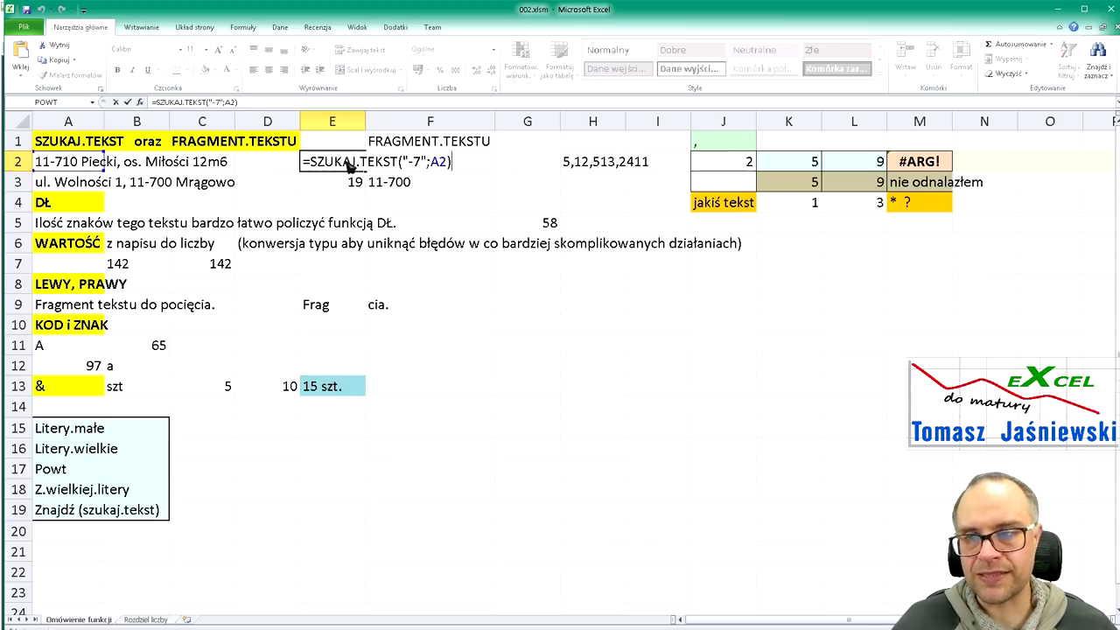
pyautogui.click(416, 165)
pyautogui.press('BackSpace')
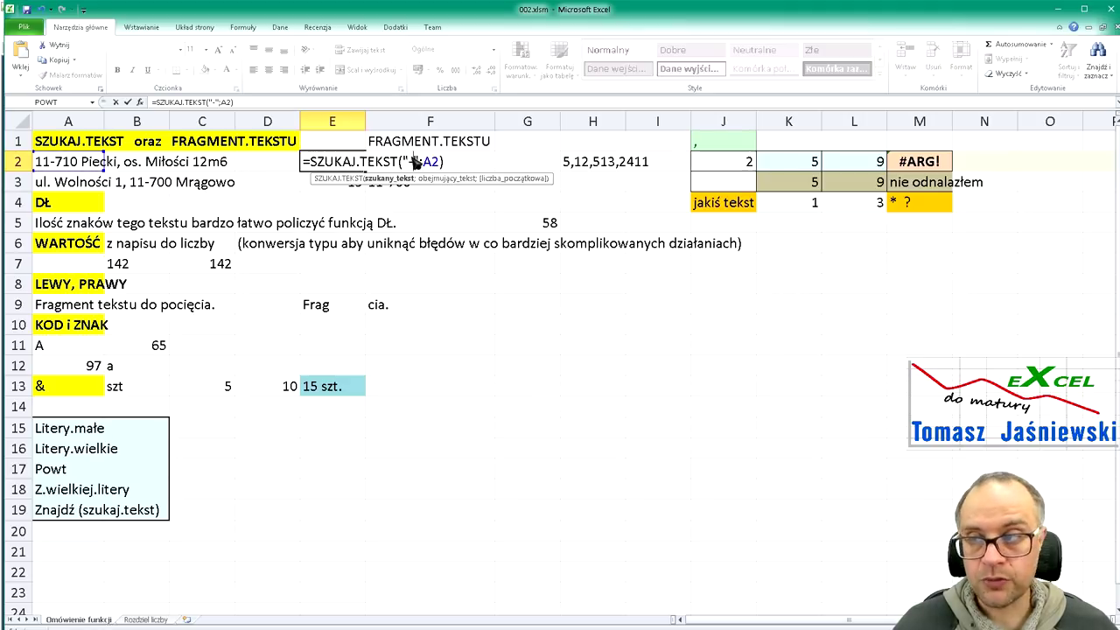
pyautogui.press('Return')
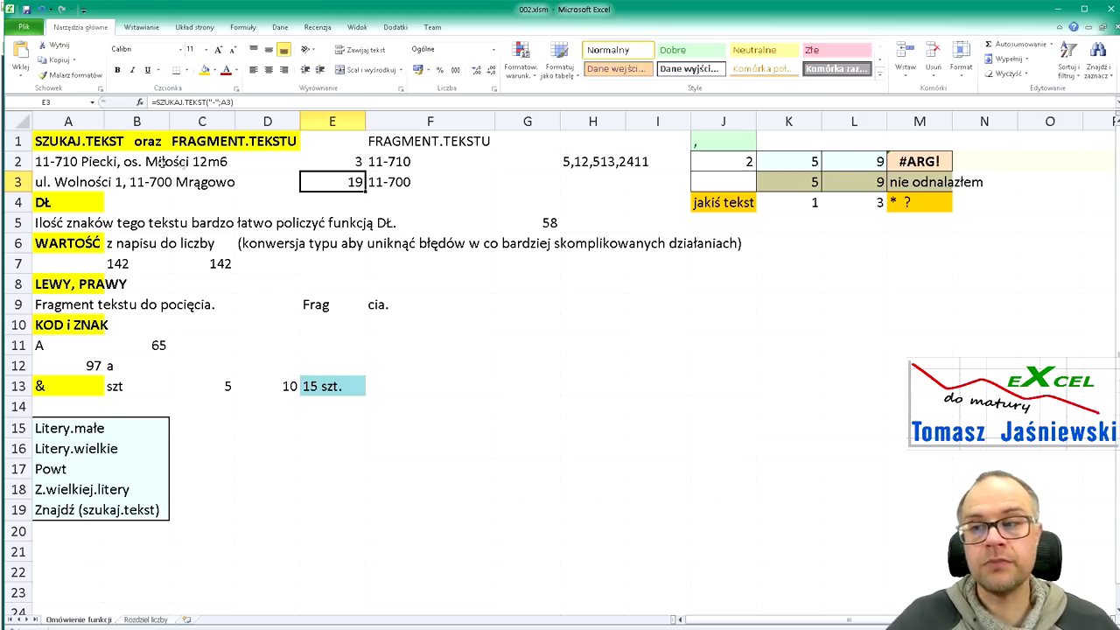
pyautogui.press('Up')
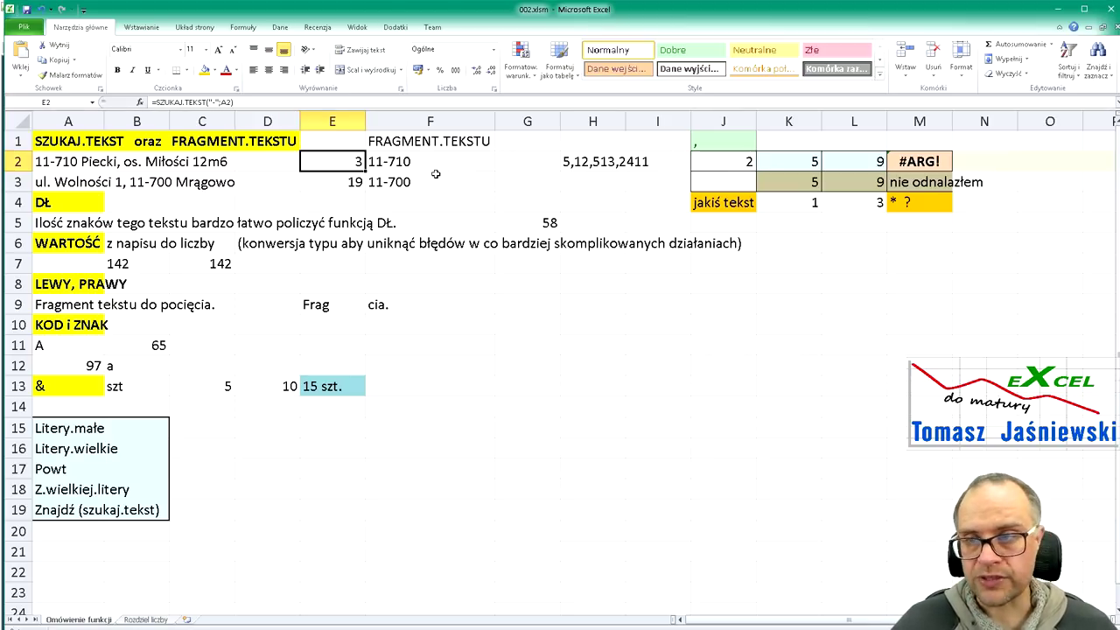
pyautogui.click(332, 161)
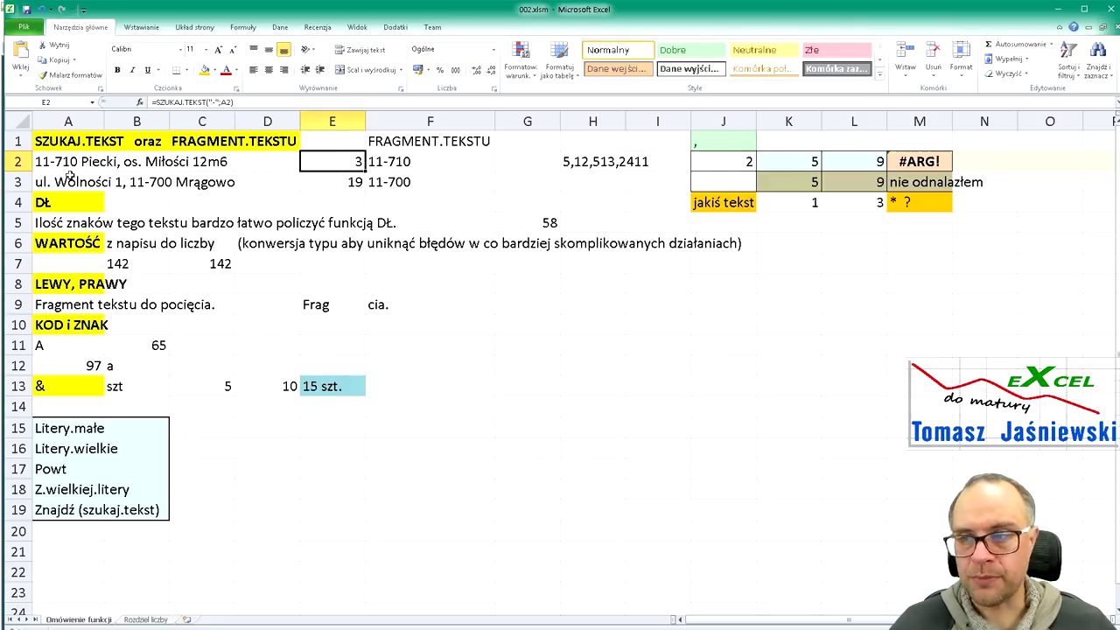
# Go through F2's FRAGMENT.TEKSTU arguments: the E2-2 start position and the 6-character length
pyautogui.click(416, 165)
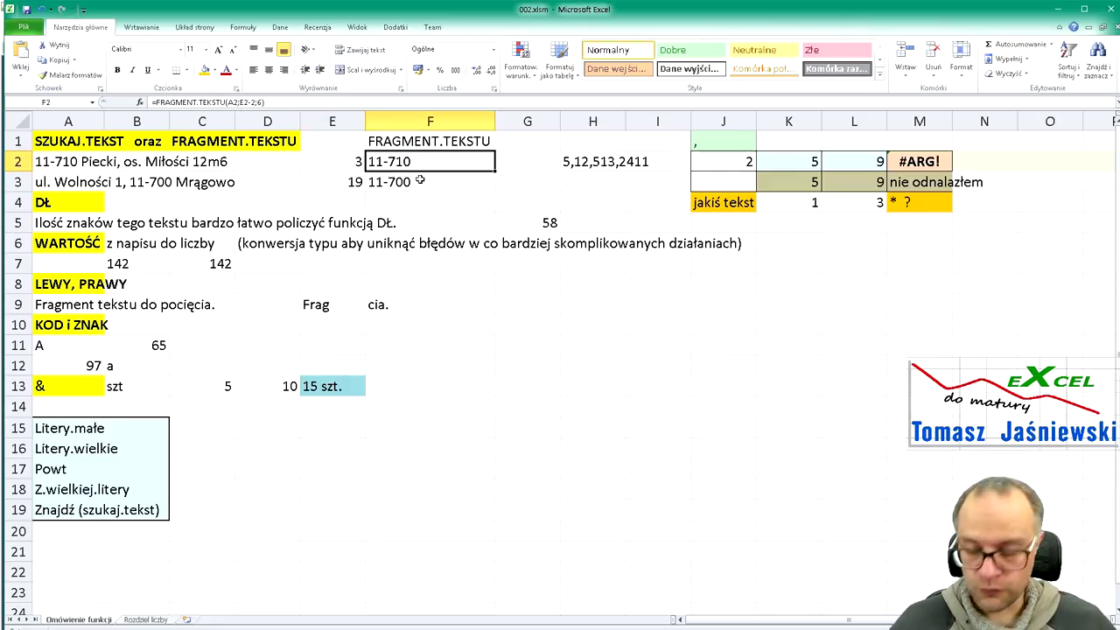
pyautogui.press('F2')
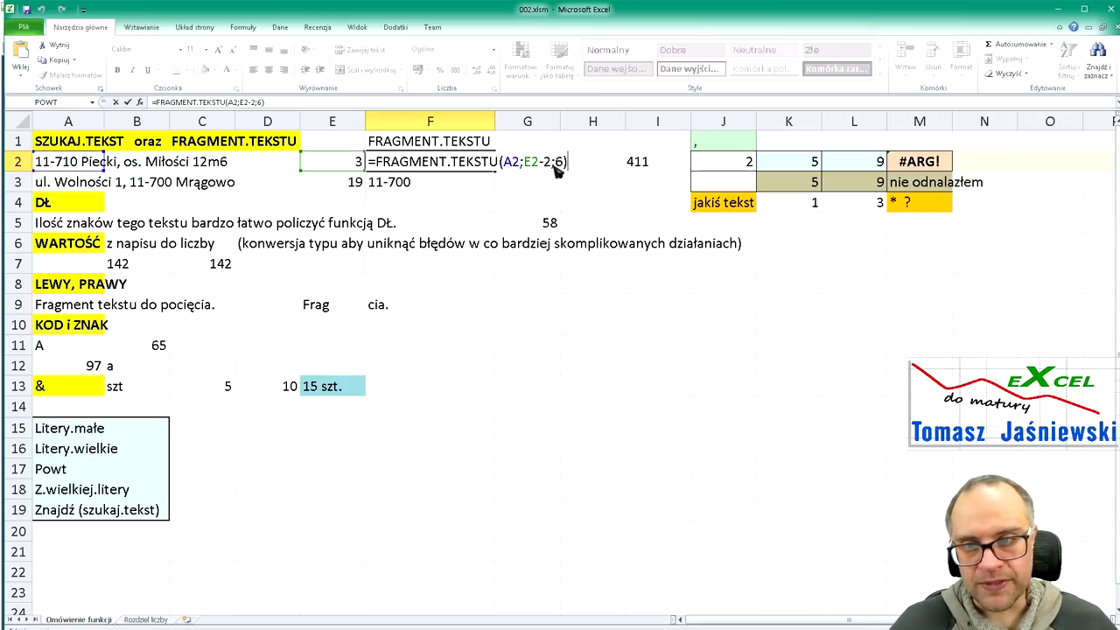
pyautogui.moveTo(551, 166); pyautogui.dragTo(525, 166)
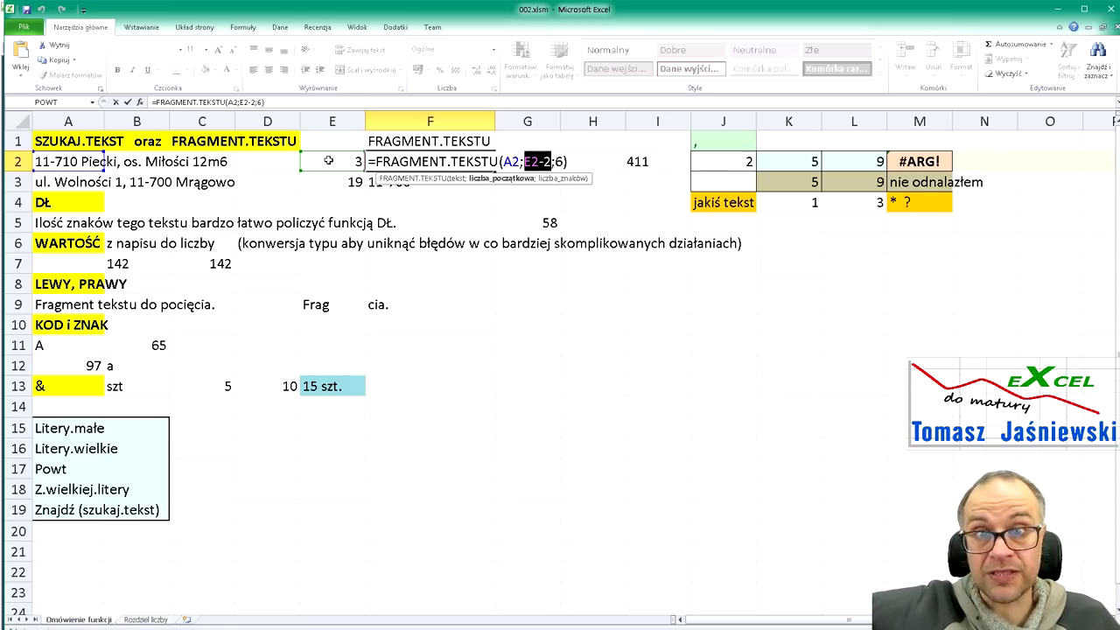
pyautogui.click(536, 168)
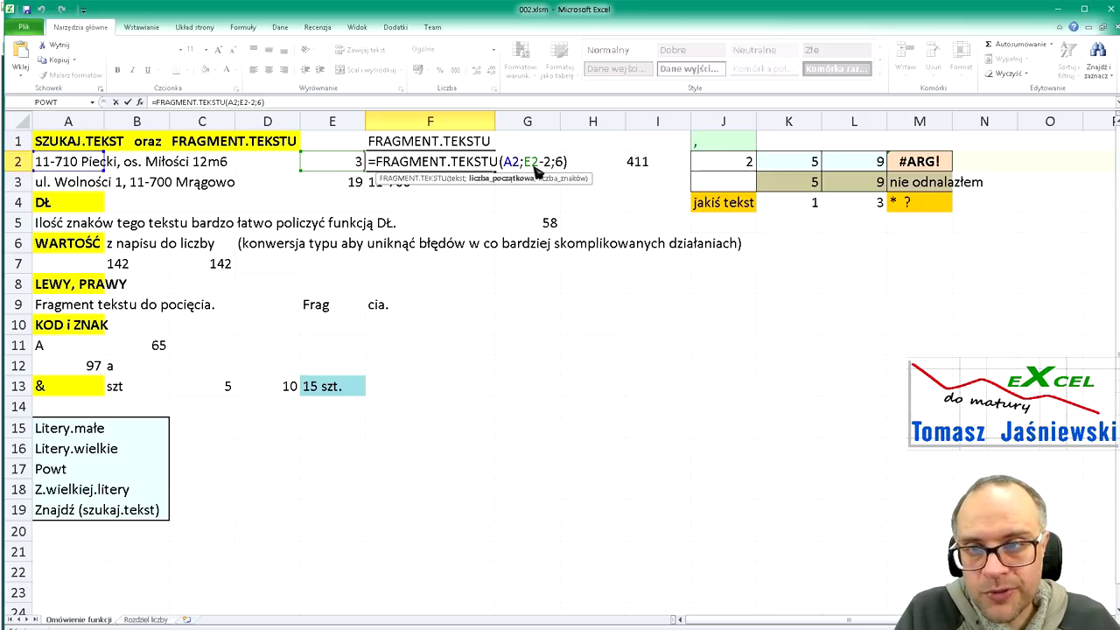
pyautogui.doubleClick(531, 162)
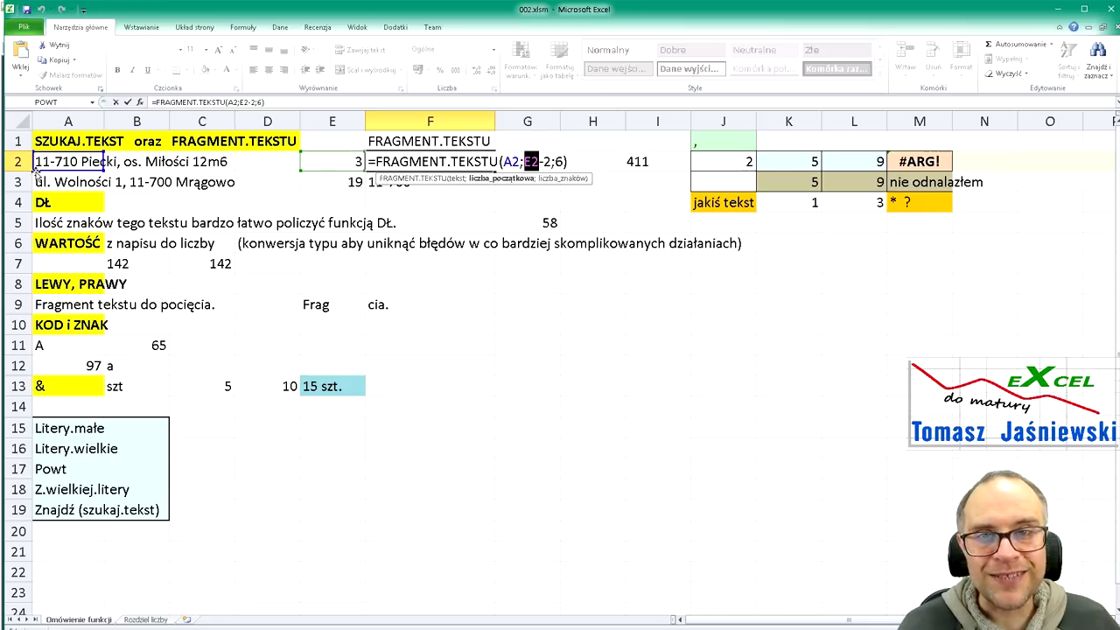
pyautogui.doubleClick(559, 161)
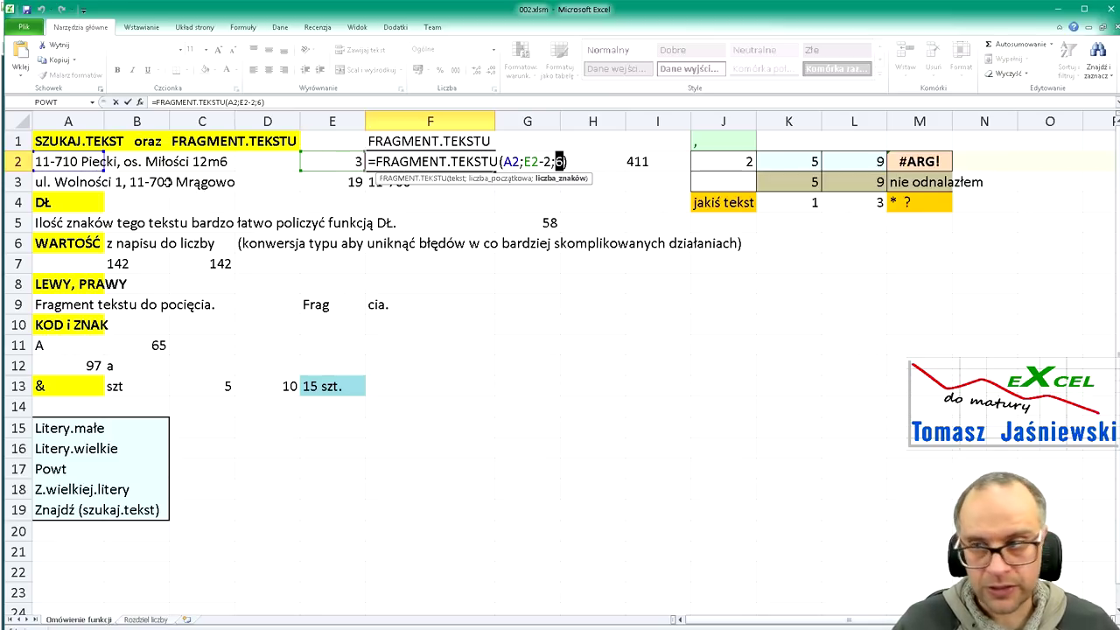
pyautogui.press('Return')
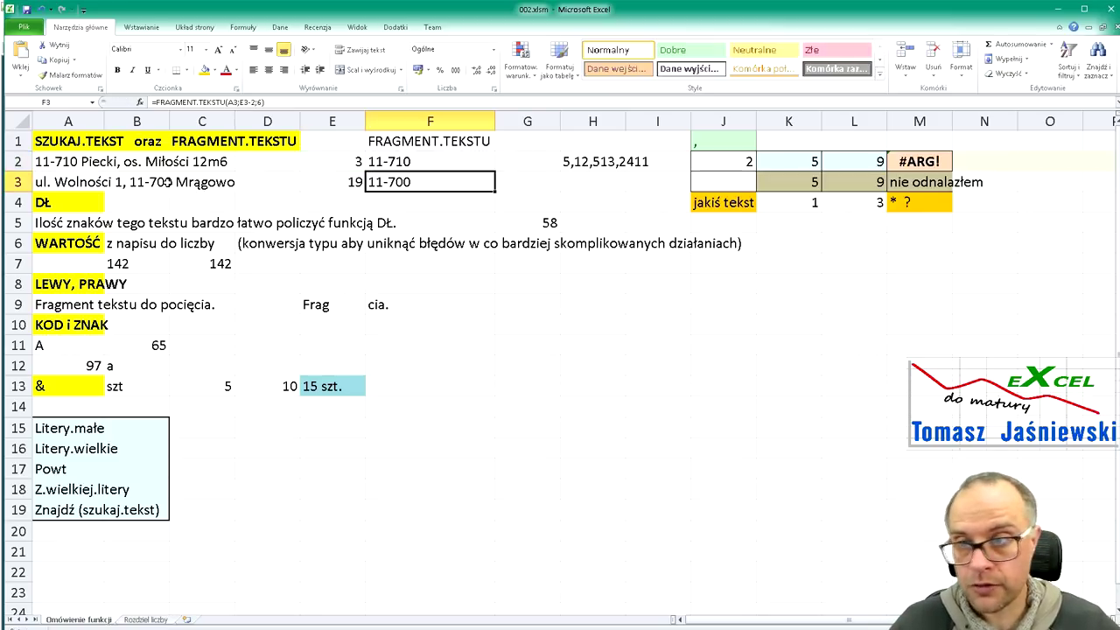
# Check F3's =FRAGMENT.TEKSTU(A3;E3-2;6), which pulls postal code 11-700 using E3's hyphen position
pyautogui.click(436, 163)
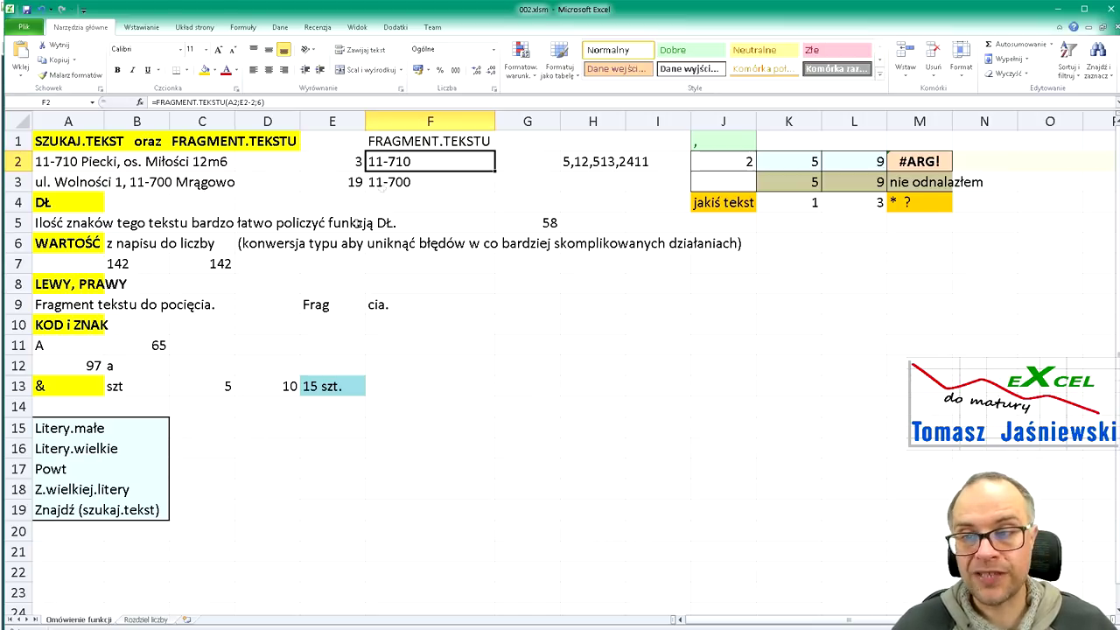
pyautogui.click(327, 183)
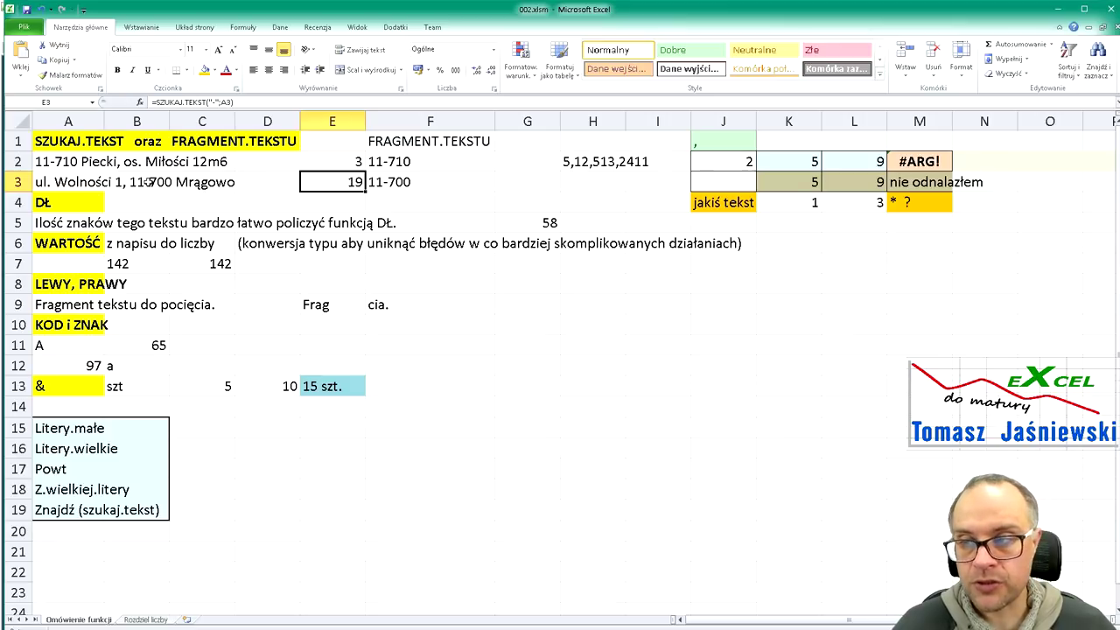
pyautogui.click(403, 187)
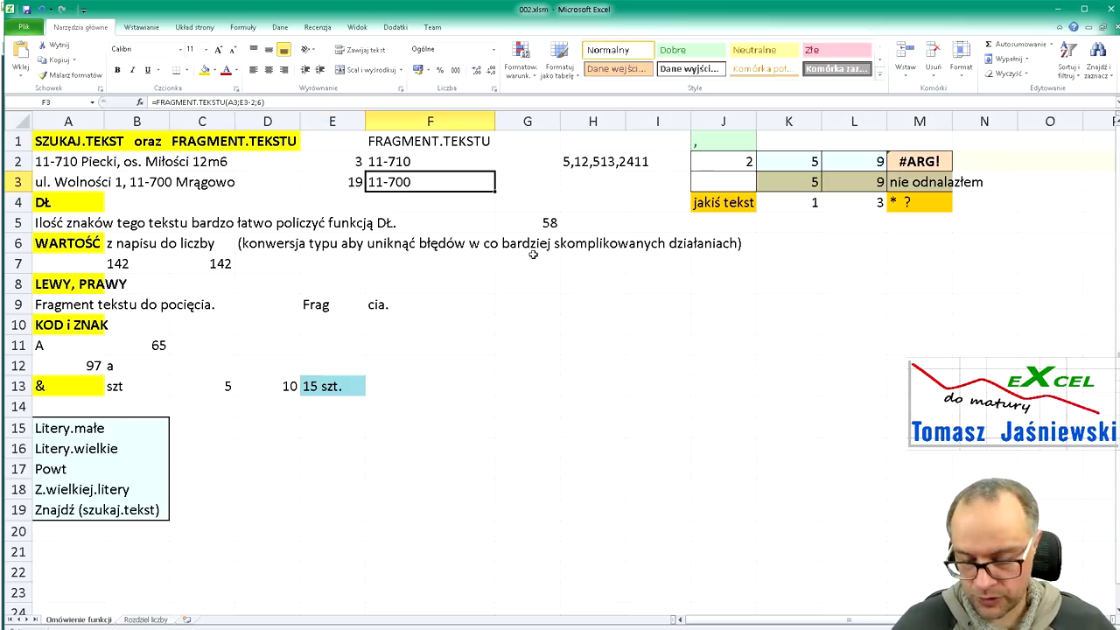
pyautogui.press('F2')
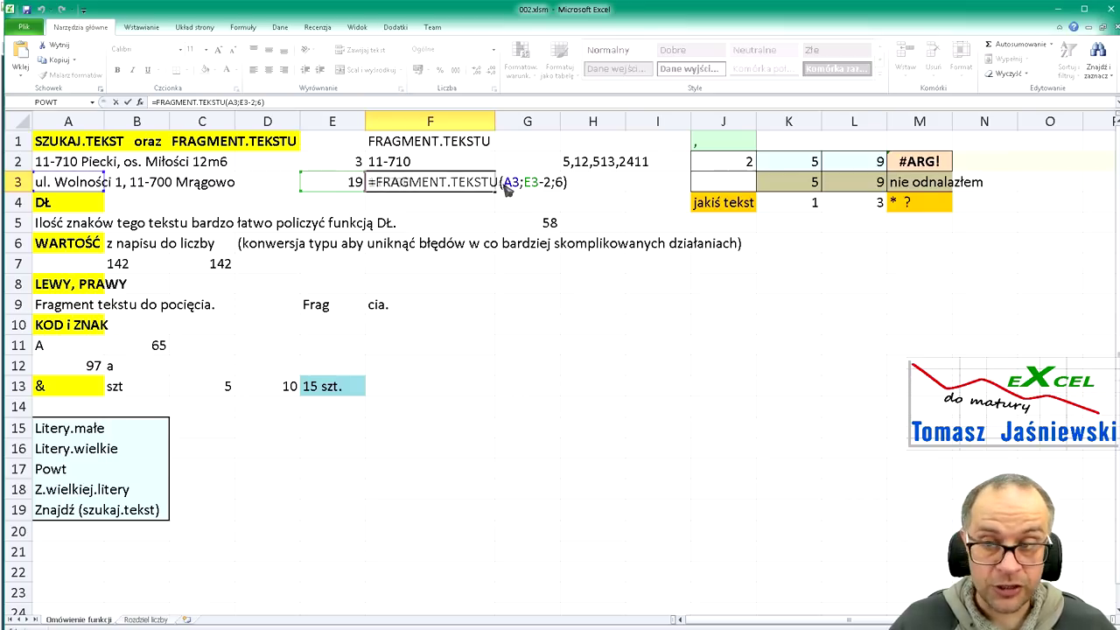
pyautogui.press('Escape')
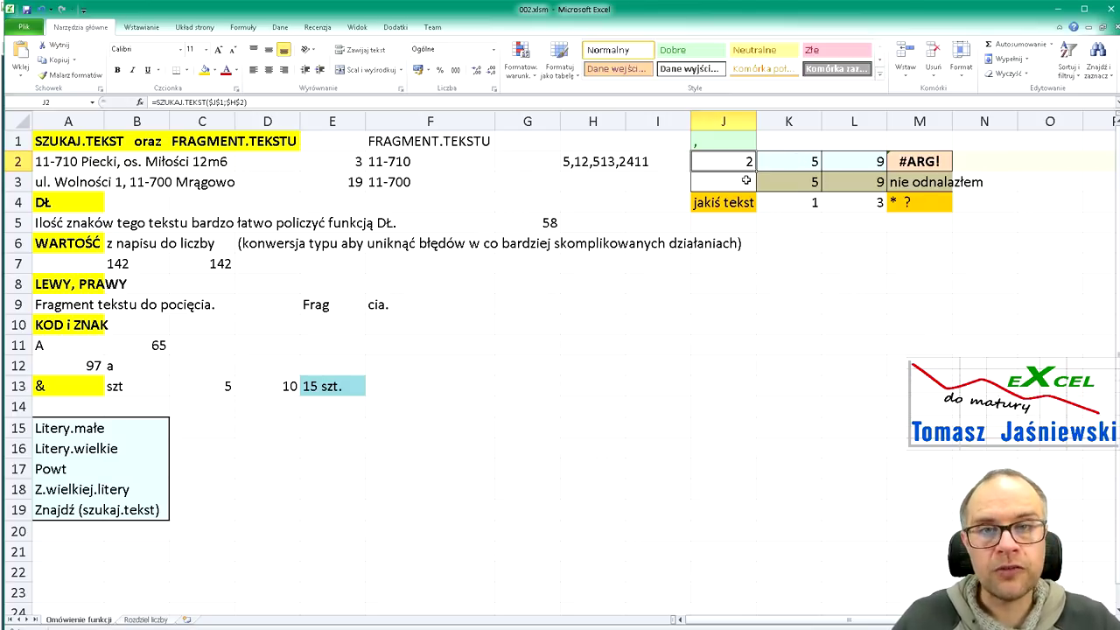
pyautogui.click(599, 161)
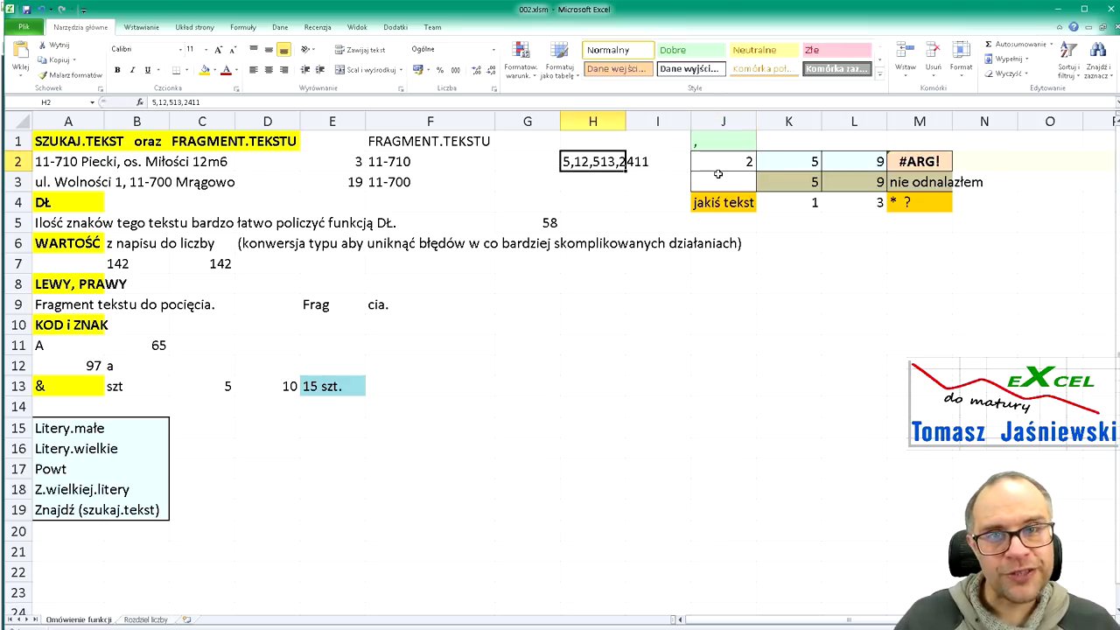
pyautogui.click(728, 142)
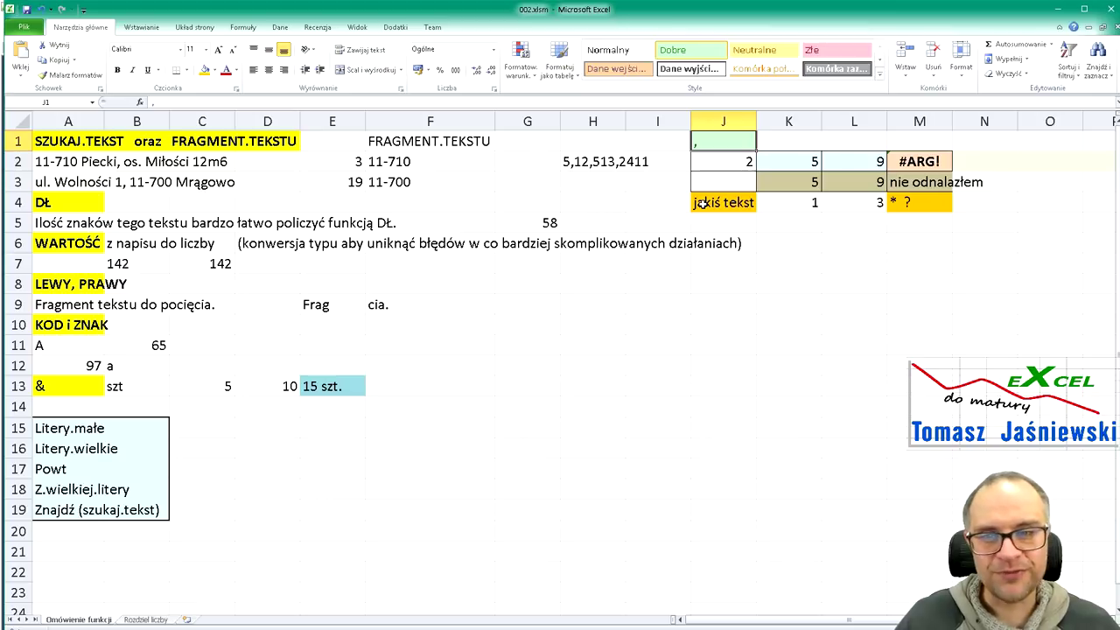
pyautogui.click(715, 163)
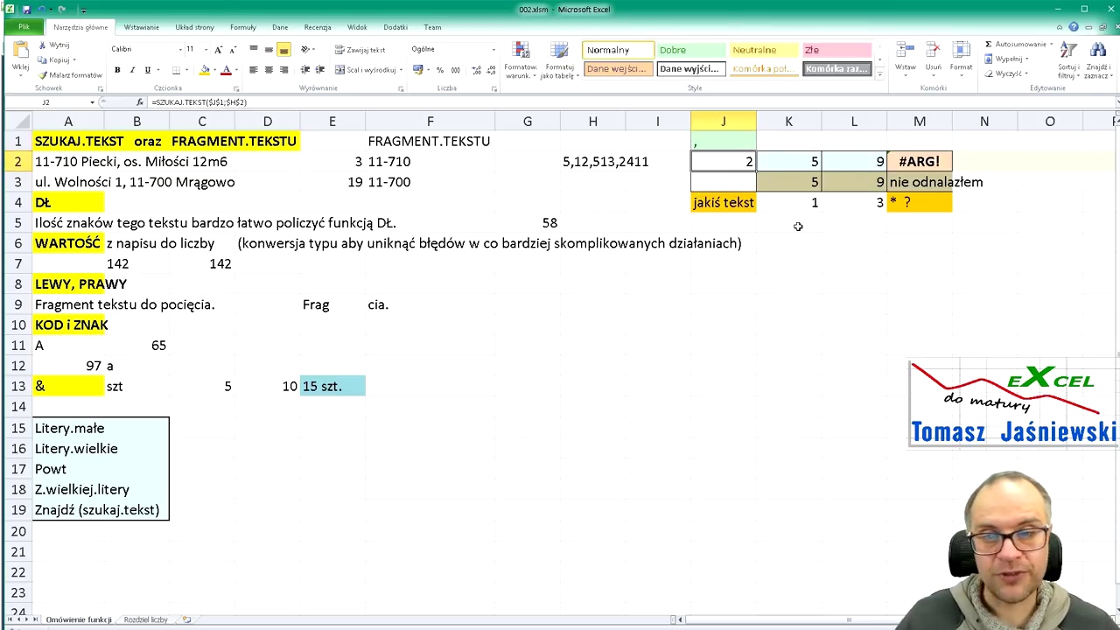
pyautogui.press('F2')
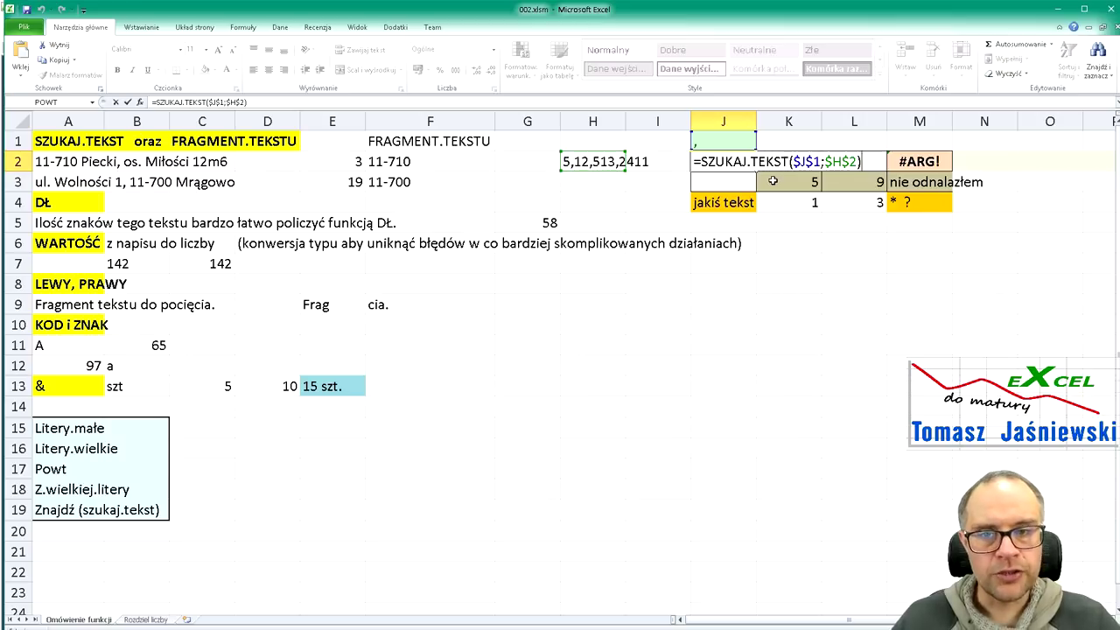
pyautogui.hotkey('ctrl', 'Return')
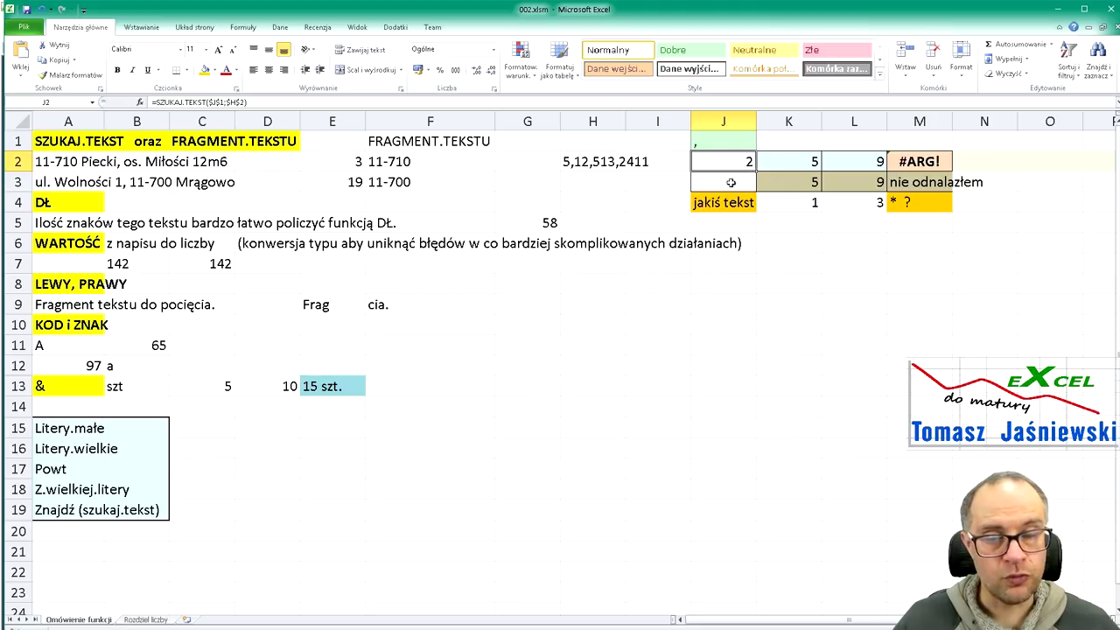
pyautogui.doubleClick(724, 154)
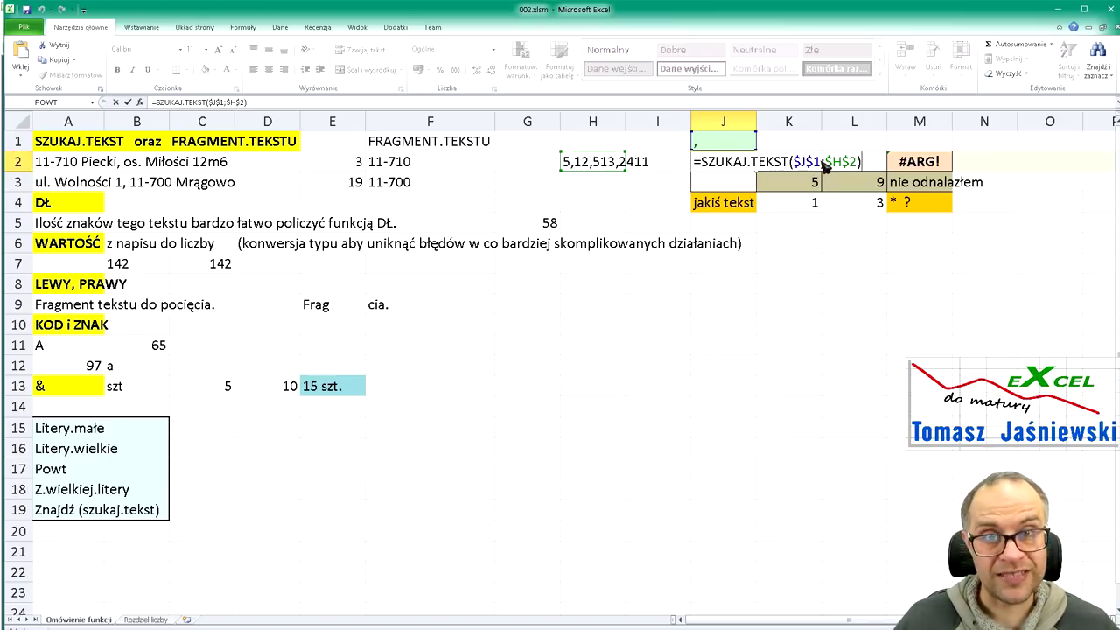
pyautogui.press('Return')
pyautogui.click(733, 164)
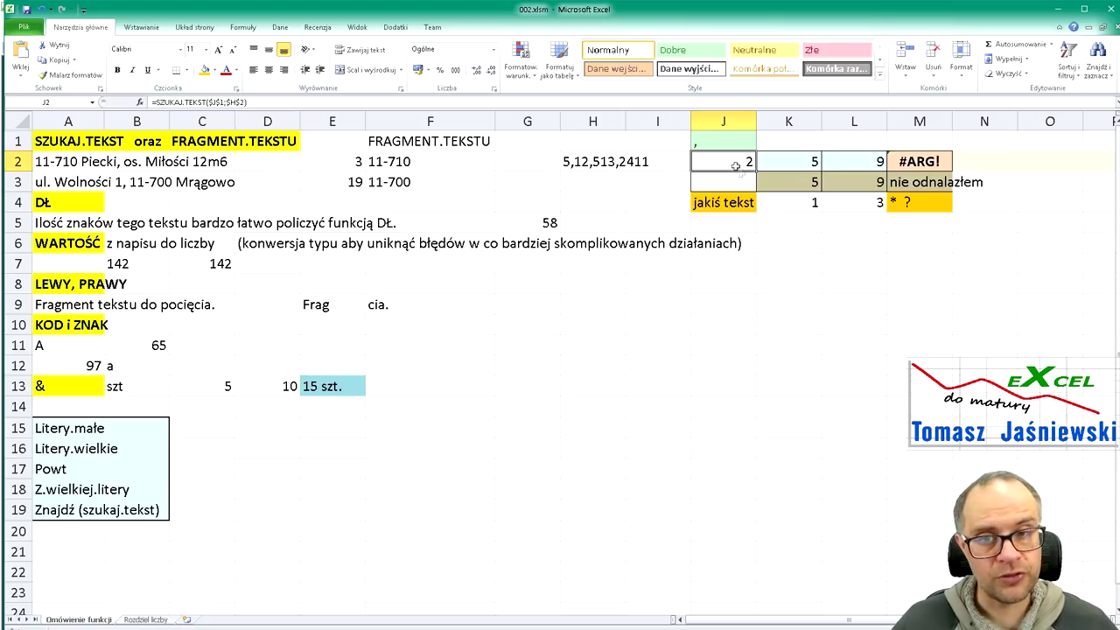
pyautogui.click(802, 163)
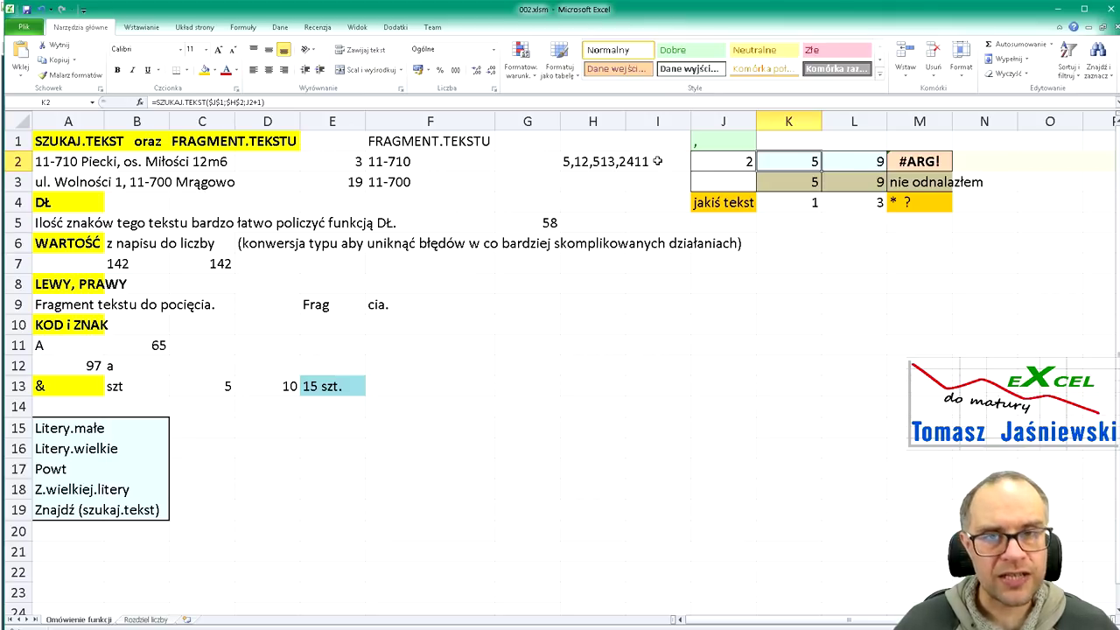
pyautogui.doubleClick(723, 161)
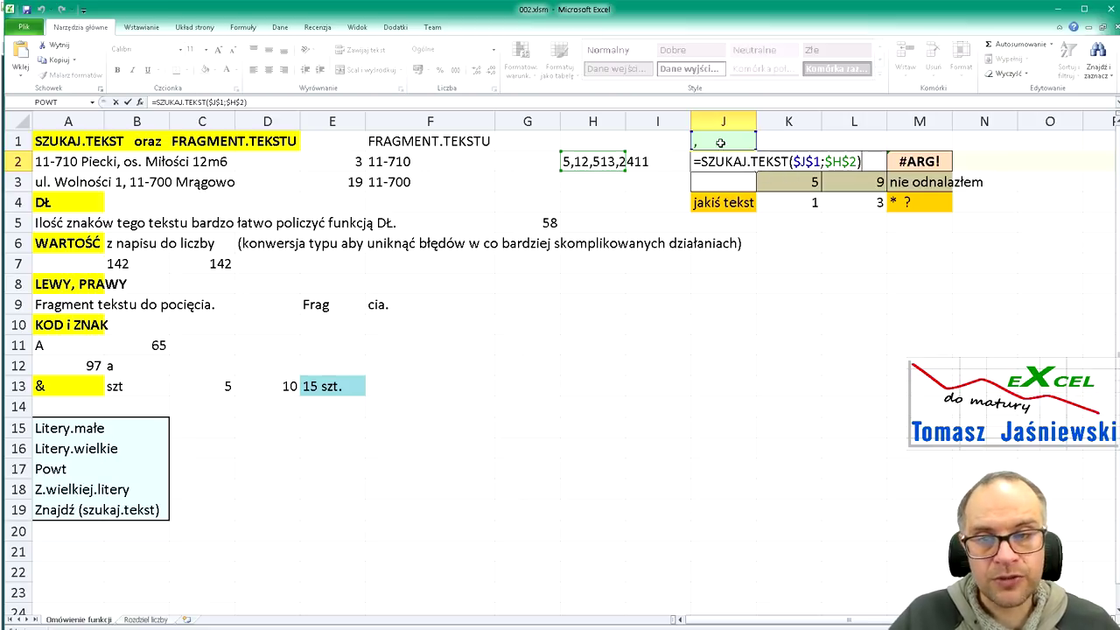
pyautogui.hotkey('ctrl', 'Return')
pyautogui.click(593, 162)
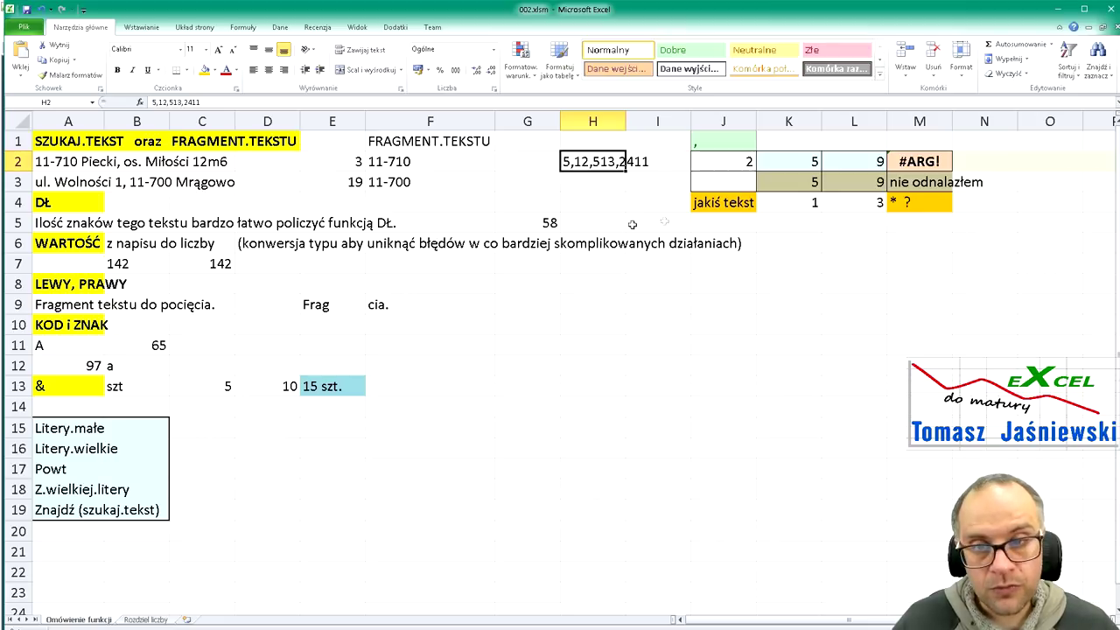
pyautogui.click(735, 143)
pyautogui.click(735, 166)
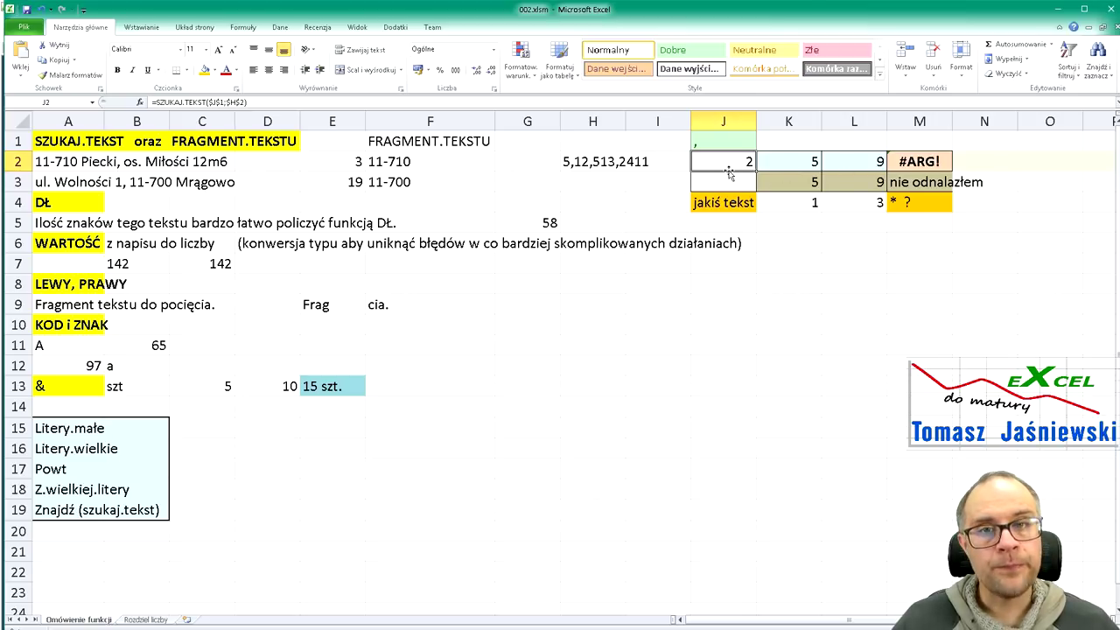
pyautogui.hotkey('ctrl', '[')
pyautogui.press('Return')
pyautogui.press('Return')
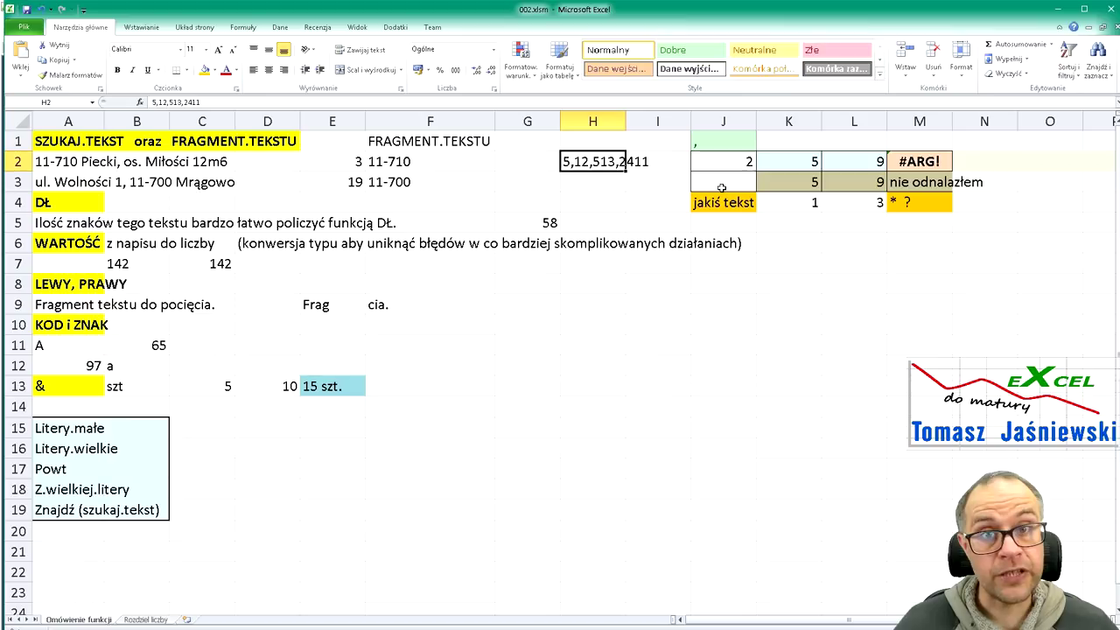
pyautogui.press('F2')
pyautogui.click(707, 165)
pyautogui.press('F2')
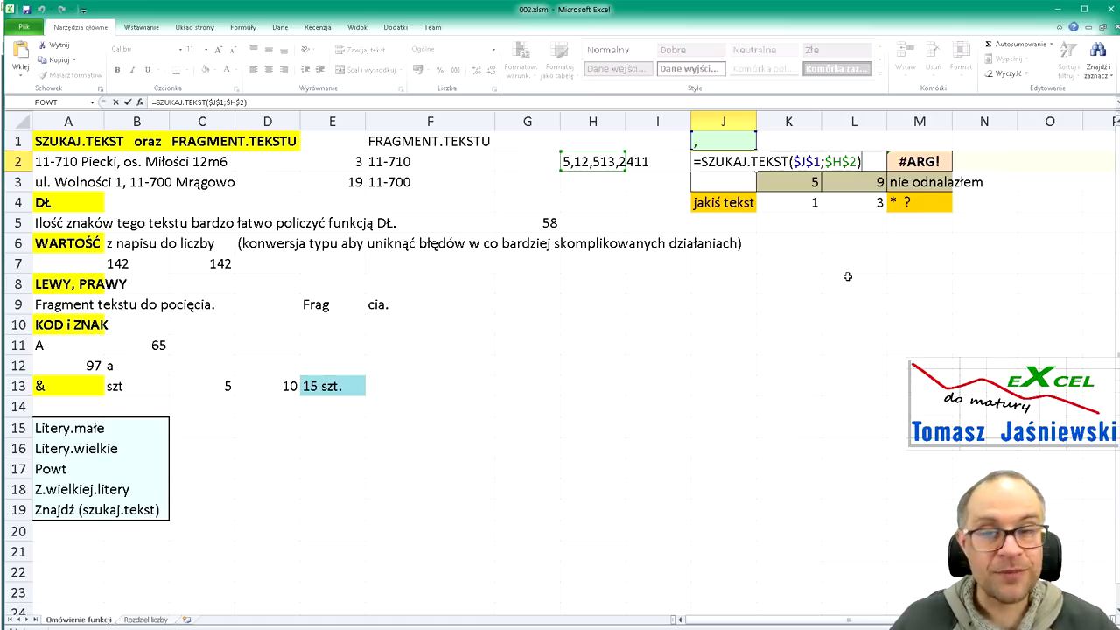
pyautogui.hotkey('ctrl', 'Return')
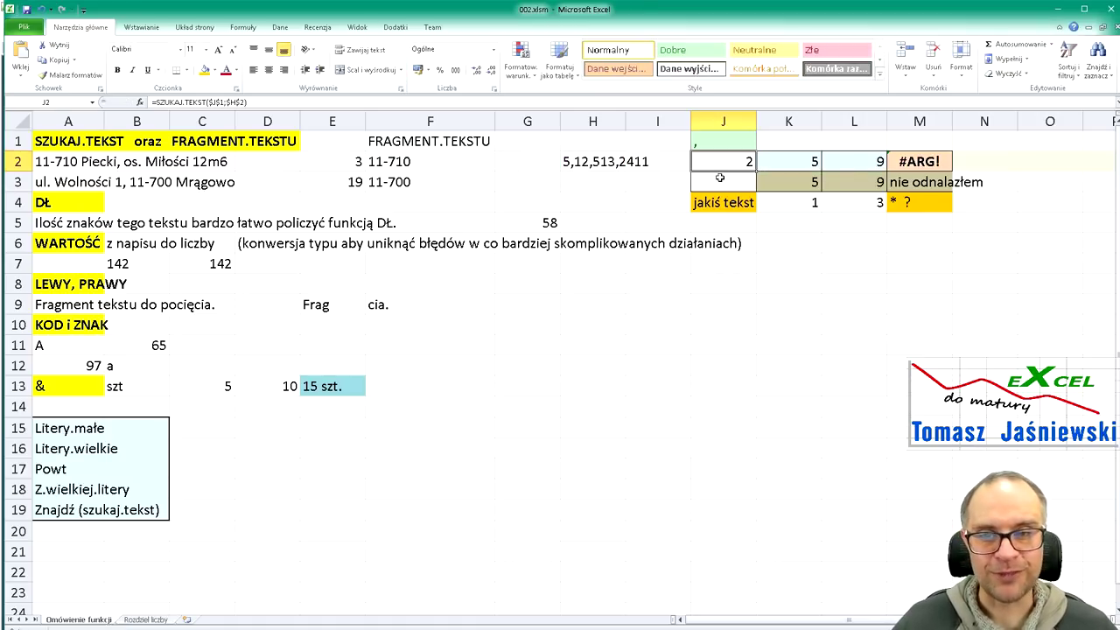
pyautogui.doubleClick(744, 166)
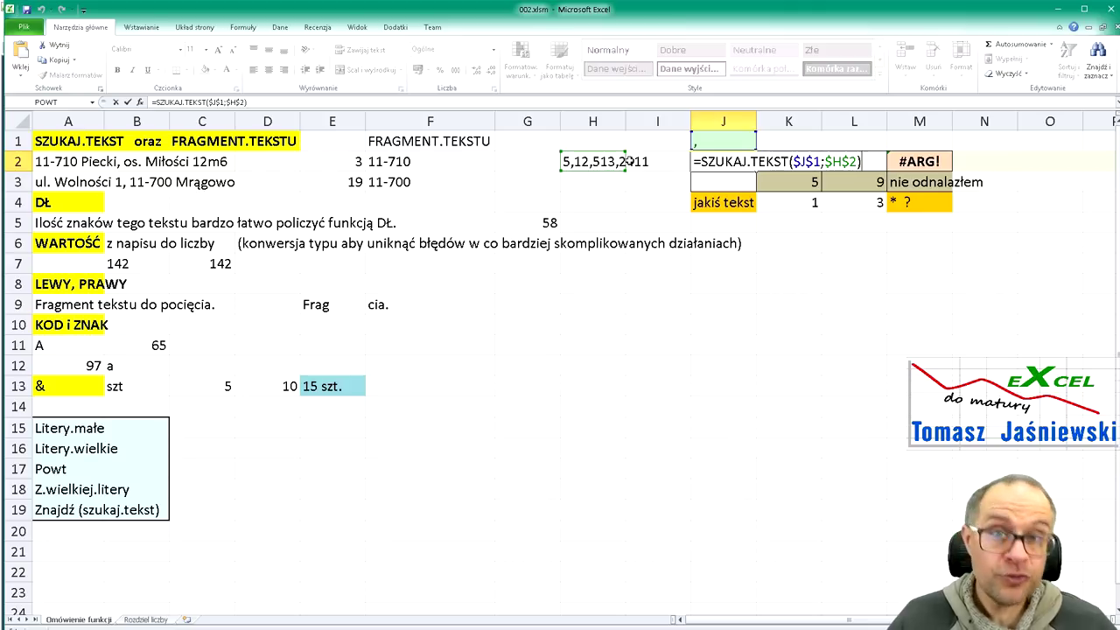
pyautogui.press('Escape')
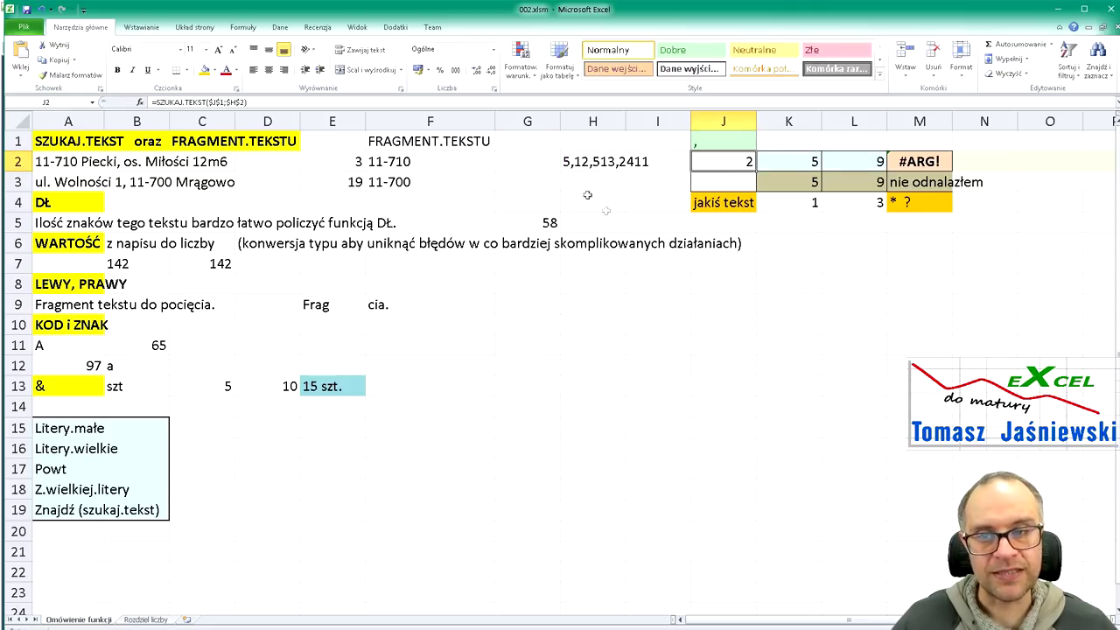
pyautogui.doubleClick(761, 180)
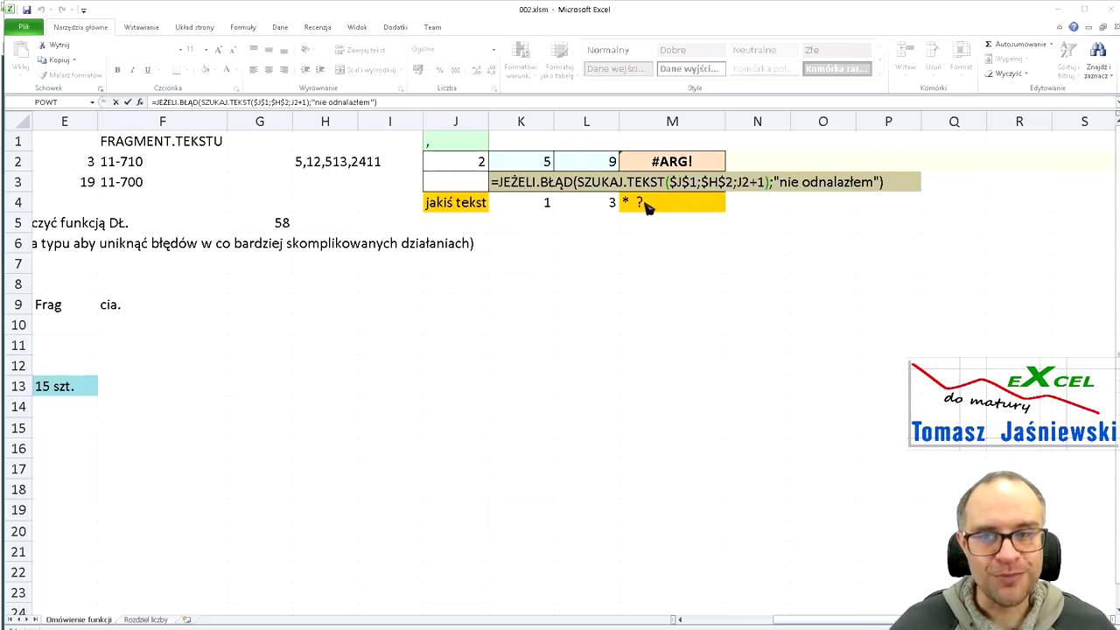
# Highlight the nested SZUKAJ.TEKST($J$1;$H$2;J2+1) inside K3's JEŻELI.BŁĄD formula
pyautogui.click(597, 189)
pyautogui.moveTo(576, 184); pyautogui.dragTo(771, 196)
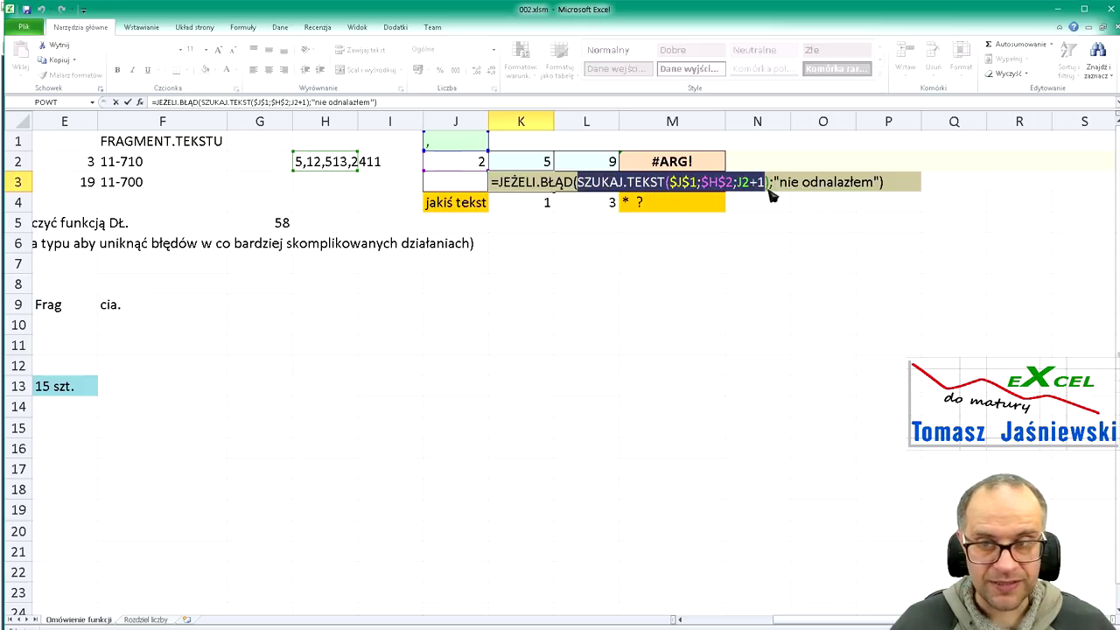
pyautogui.moveTo(771, 195); pyautogui.dragTo(773, 196)
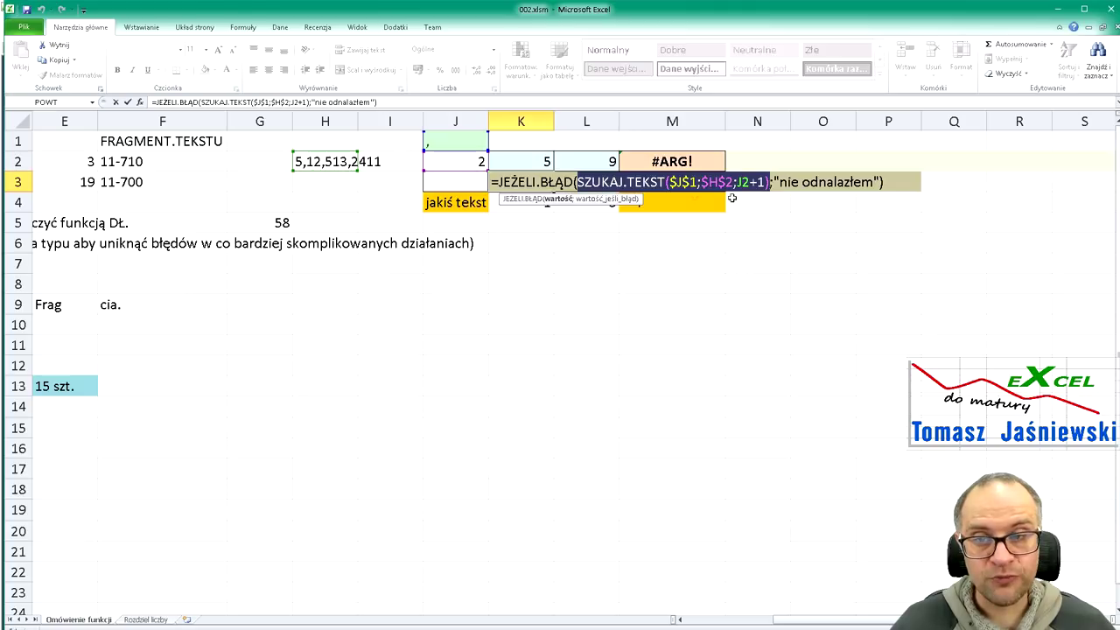
pyautogui.press('Return')
pyautogui.click(603, 155)
pyautogui.press('F2')
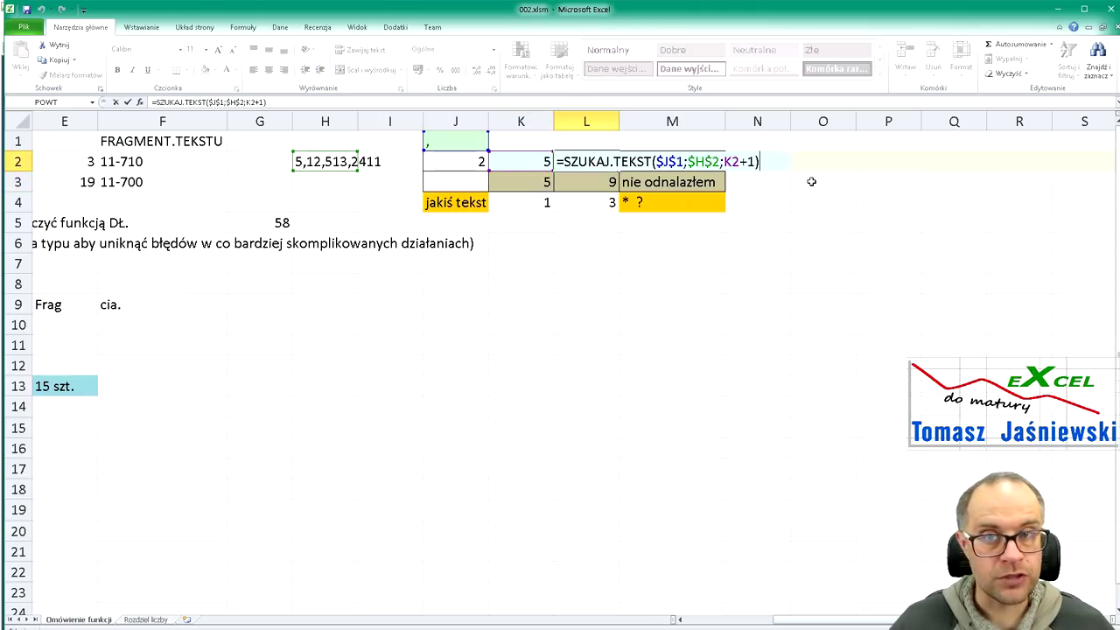
pyautogui.press('Escape')
pyautogui.click(601, 187)
pyautogui.press('F2')
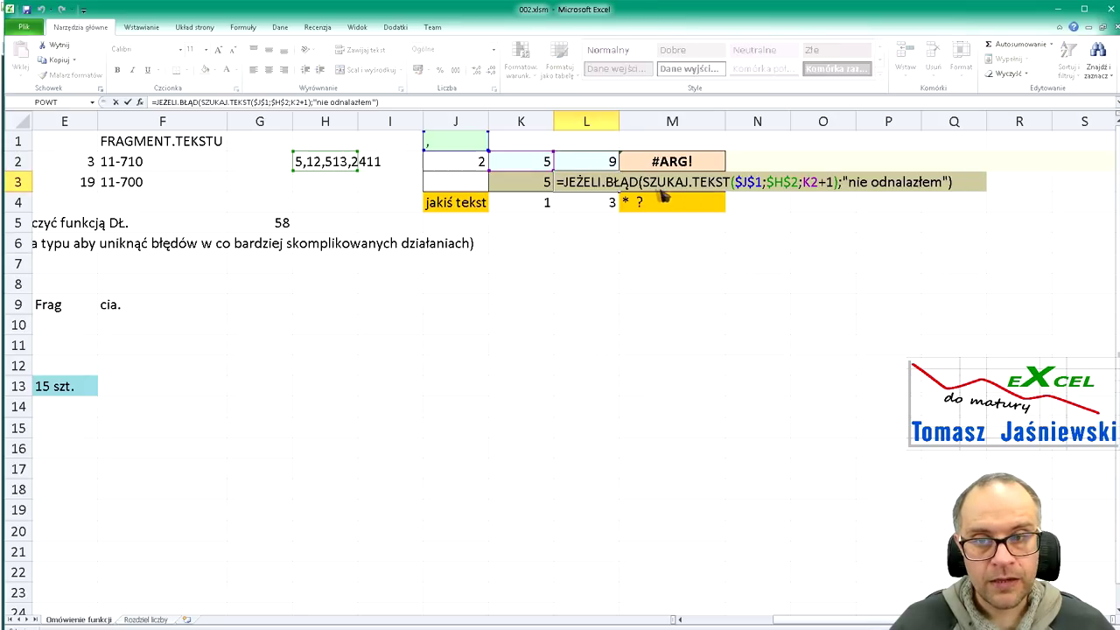
pyautogui.moveTo(643, 184); pyautogui.dragTo(842, 190)
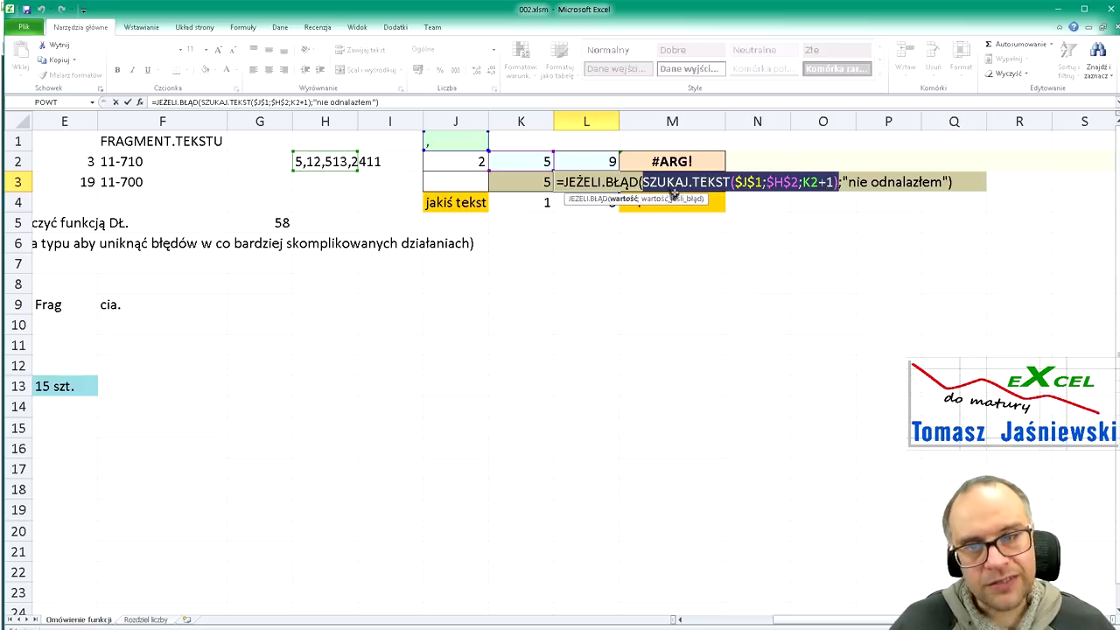
pyautogui.press('Escape')
pyautogui.click(549, 184)
pyautogui.press('Right')
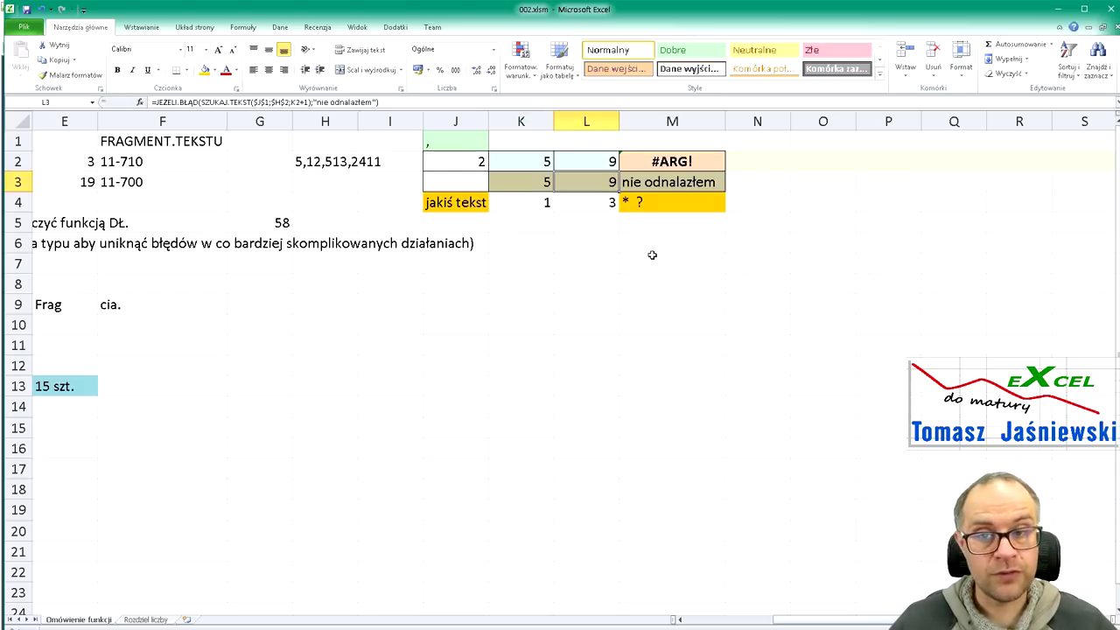
pyautogui.press('F2')
pyautogui.moveTo(643, 184); pyautogui.dragTo(842, 189)
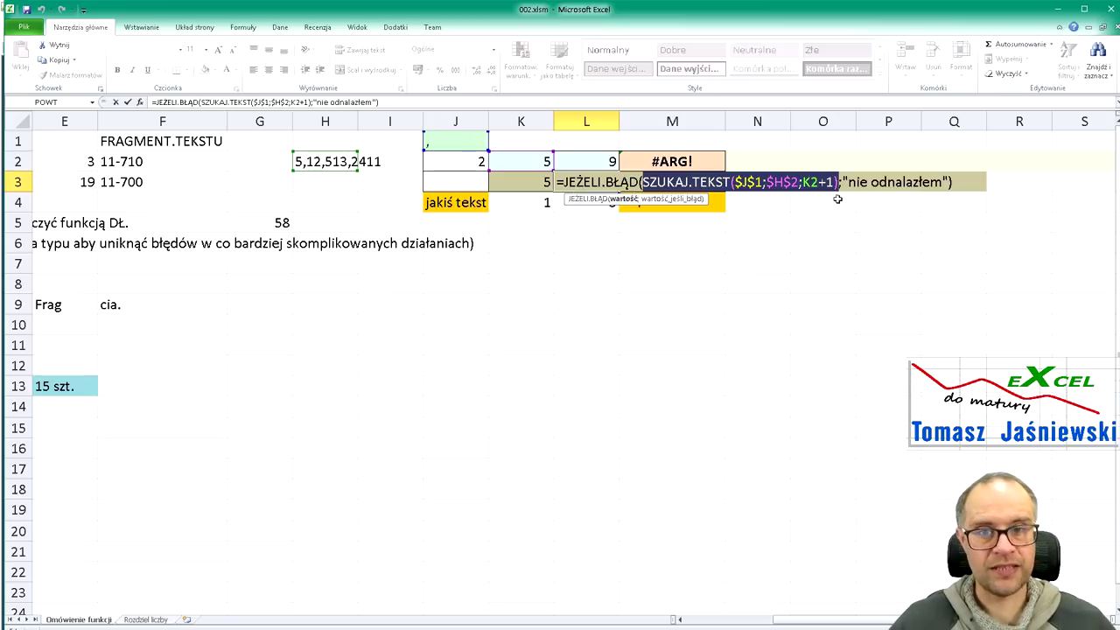
pyautogui.moveTo(846, 188); pyautogui.dragTo(946, 188)
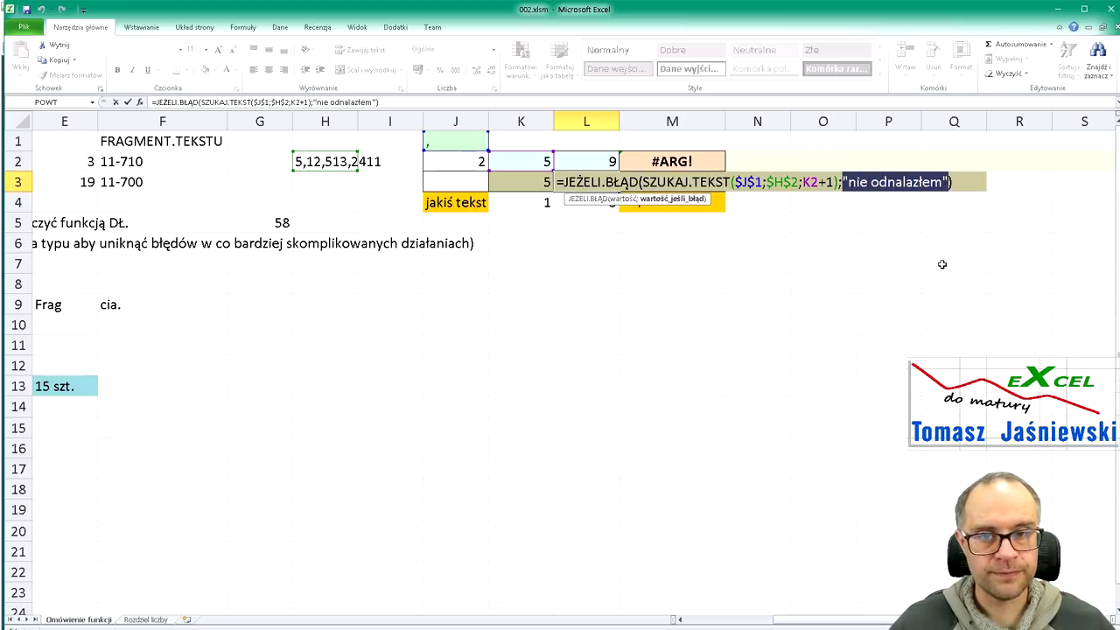
pyautogui.press('Escape')
pyautogui.press('Left')
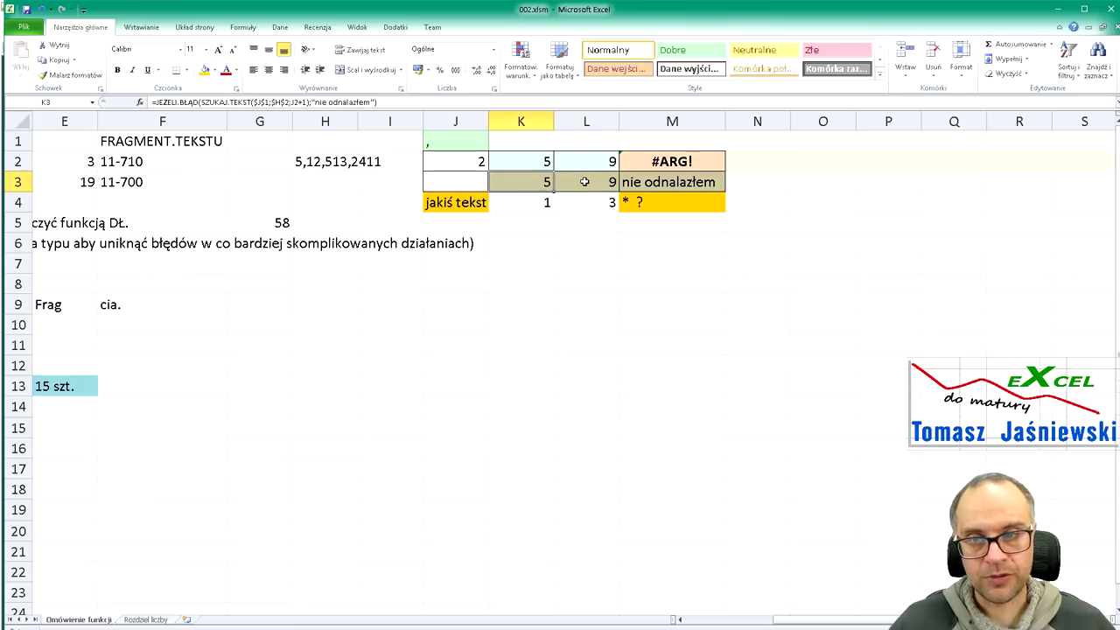
pyautogui.click(584, 181)
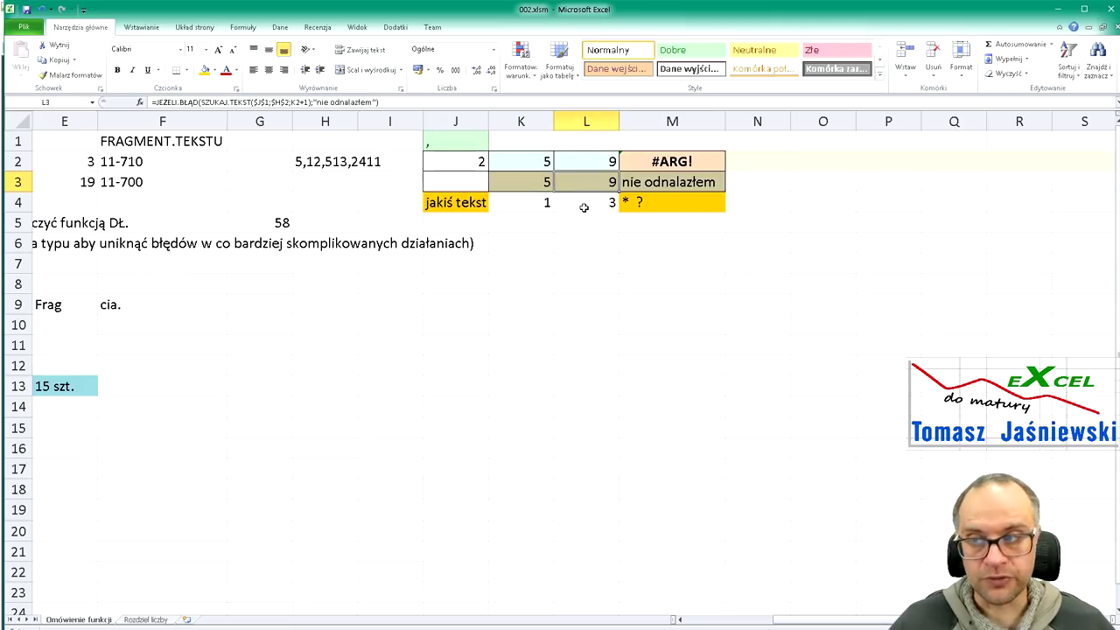
pyautogui.click(660, 185)
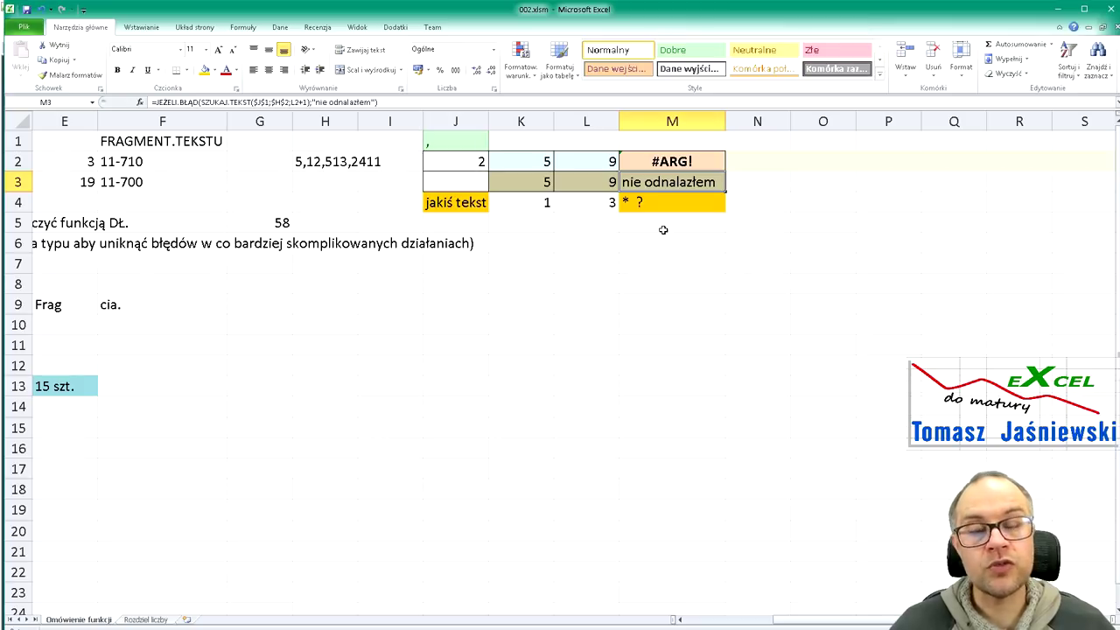
pyautogui.click(678, 168)
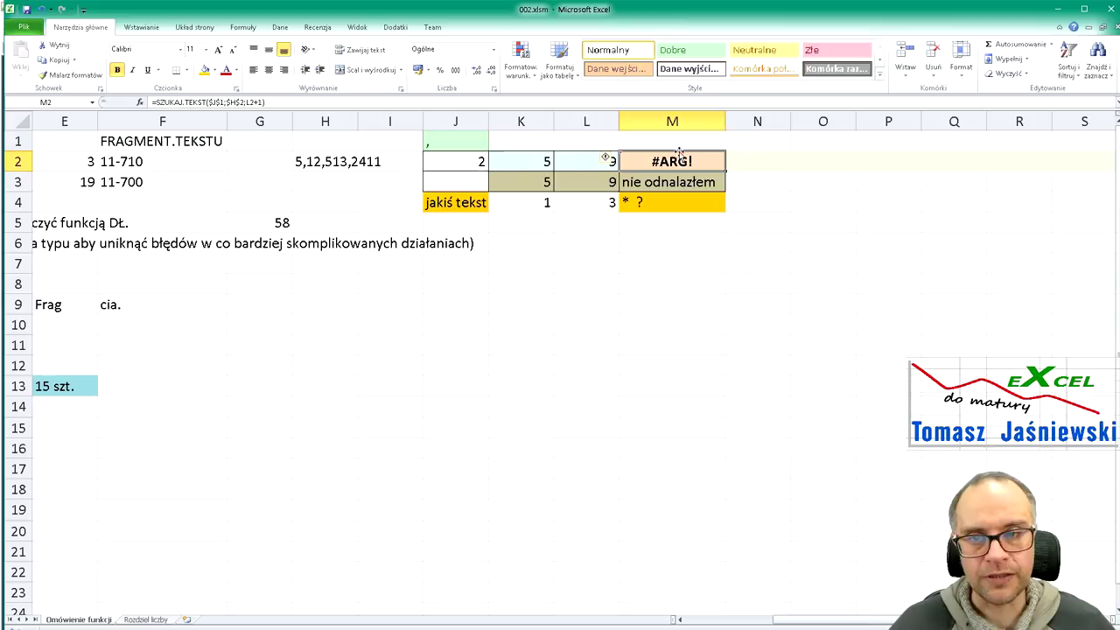
pyautogui.doubleClick(667, 186)
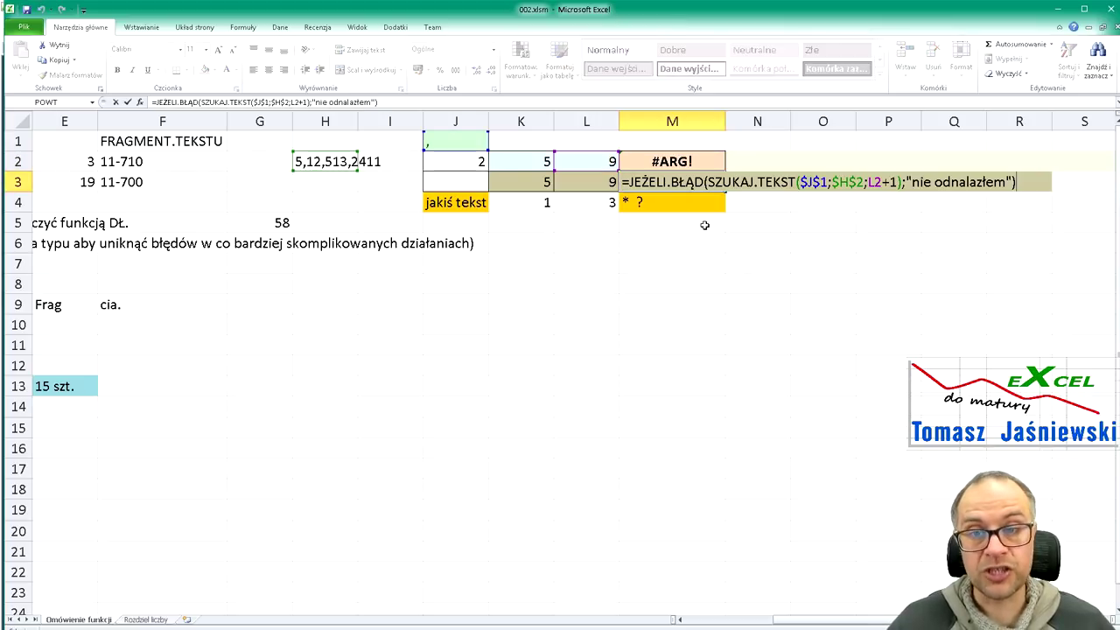
pyautogui.press('Escape')
pyautogui.press('F2')
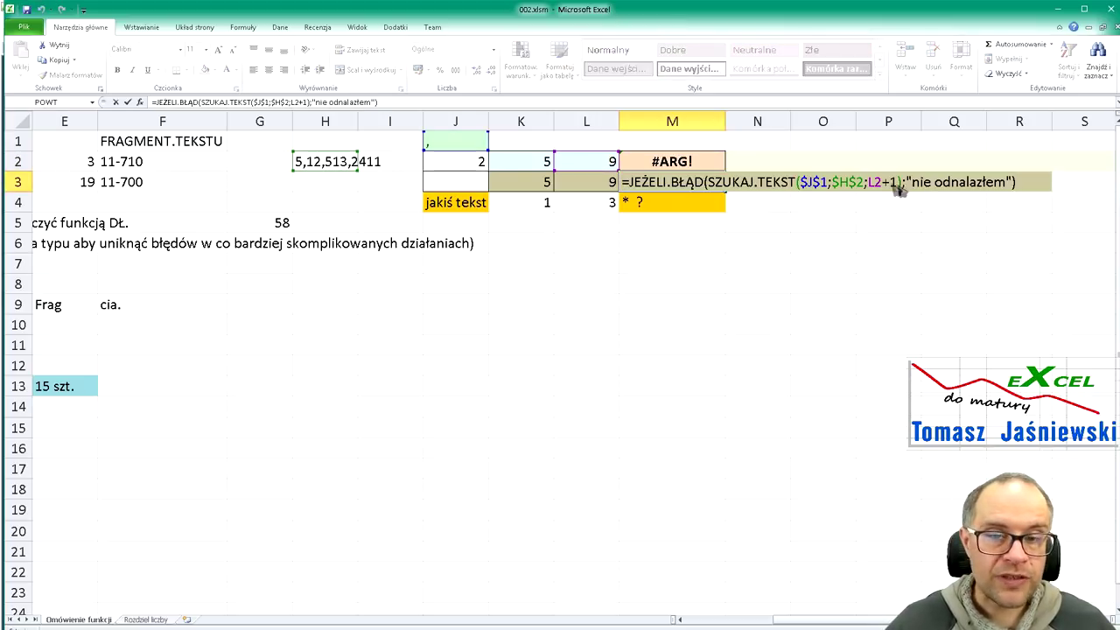
pyautogui.moveTo(908, 182); pyautogui.dragTo(1013, 182)
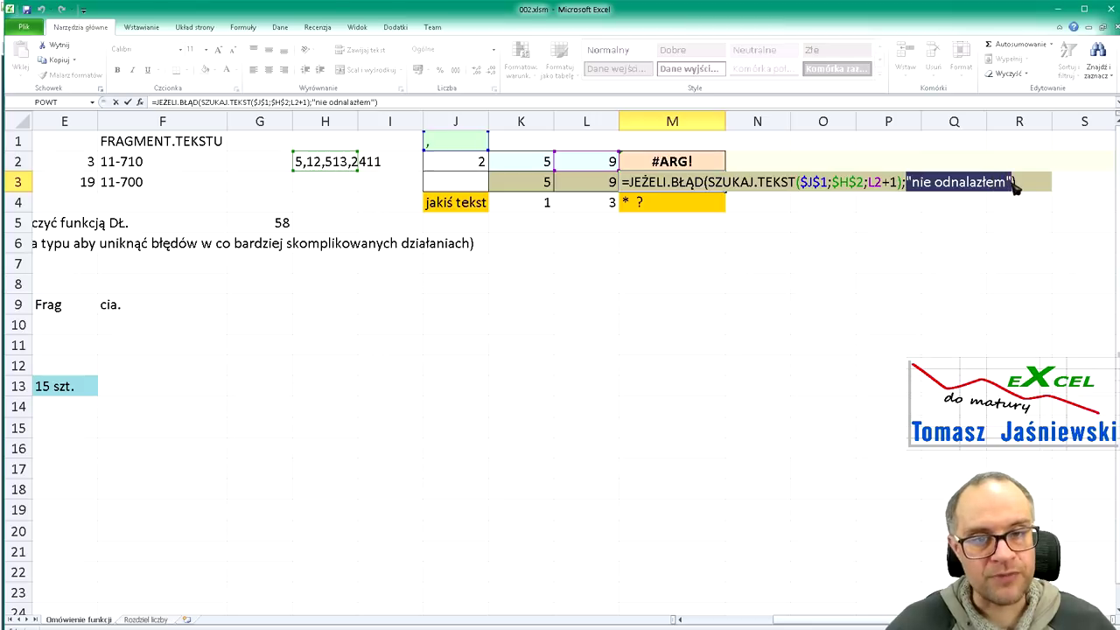
pyautogui.press('Escape')
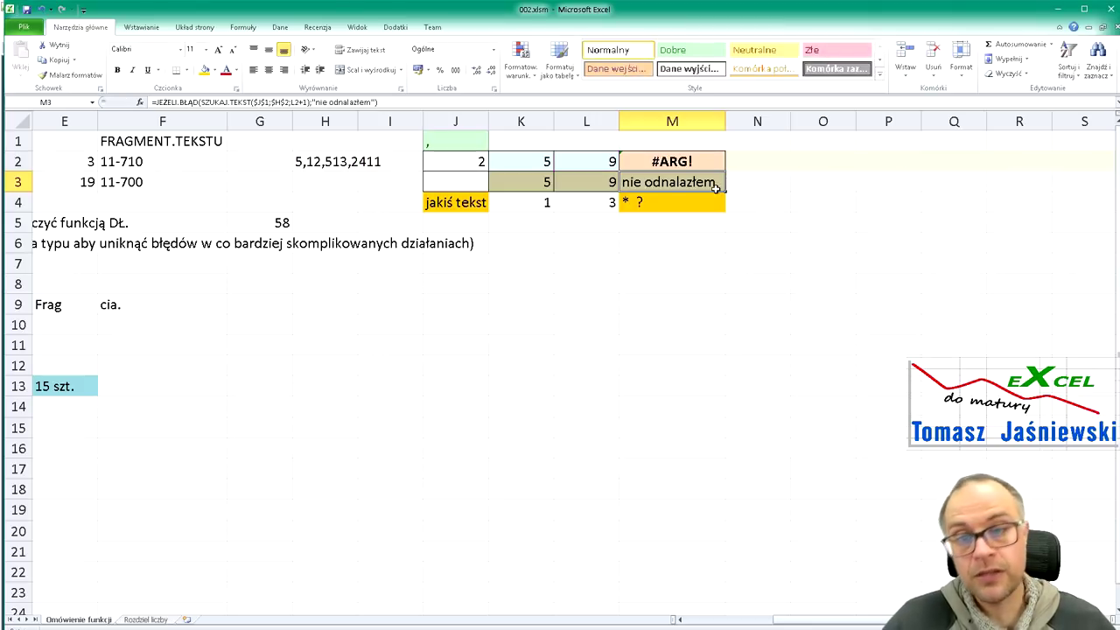
pyautogui.press('Up')
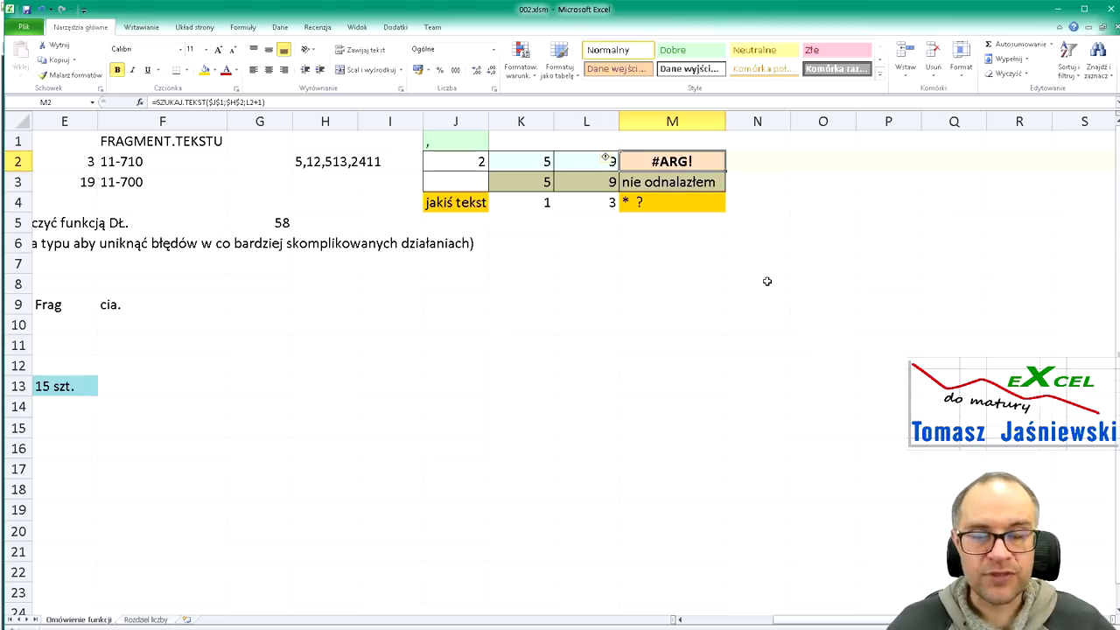
pyautogui.press('Down')
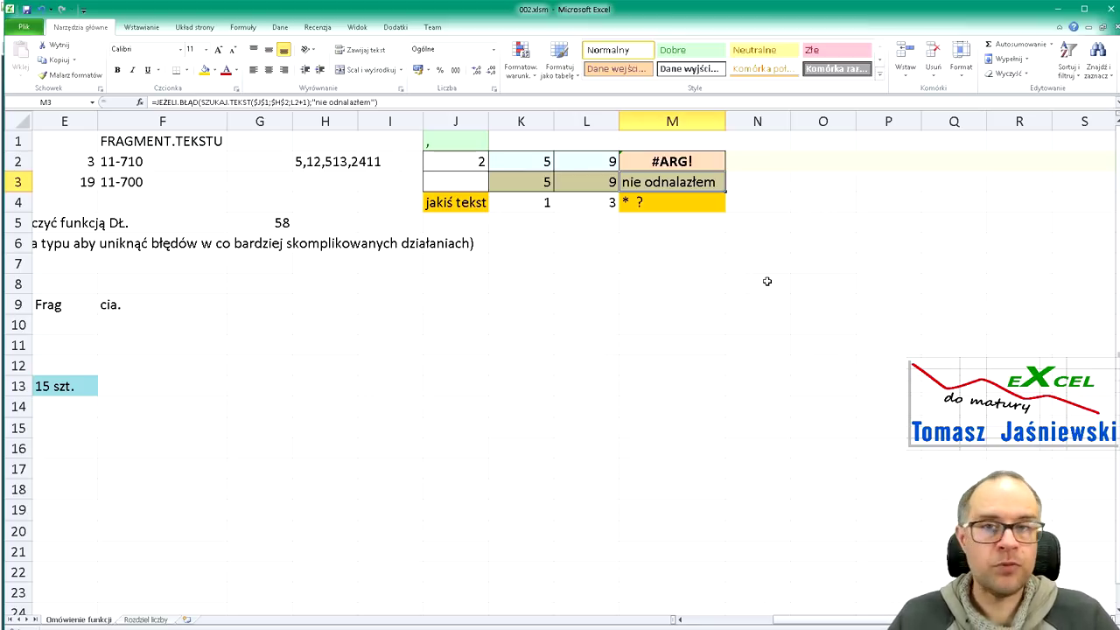
pyautogui.click(691, 160)
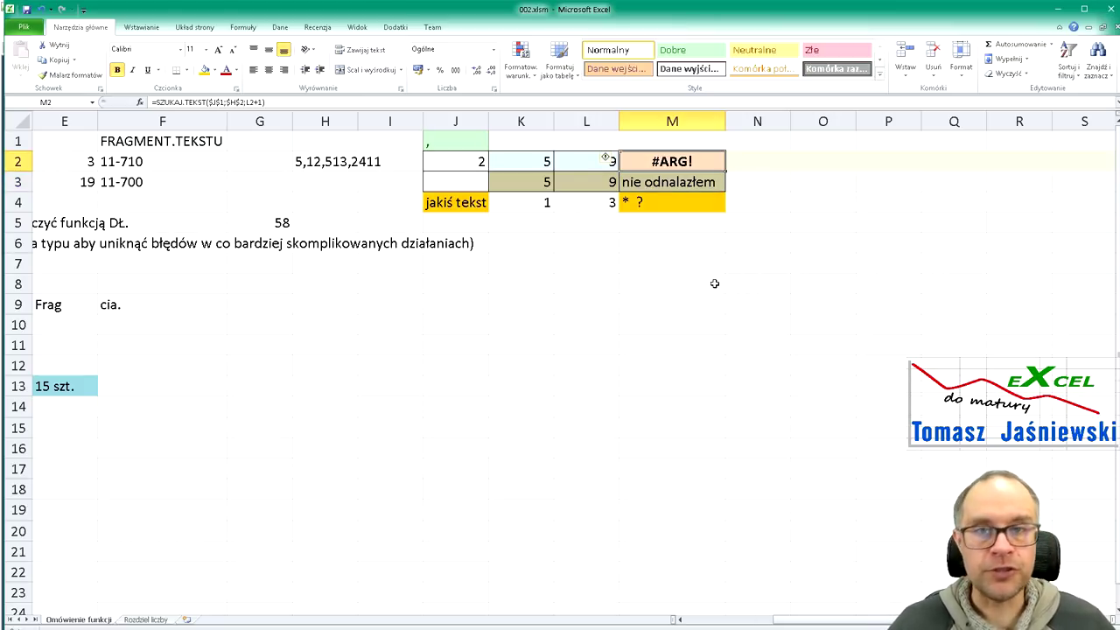
pyautogui.press('Down')
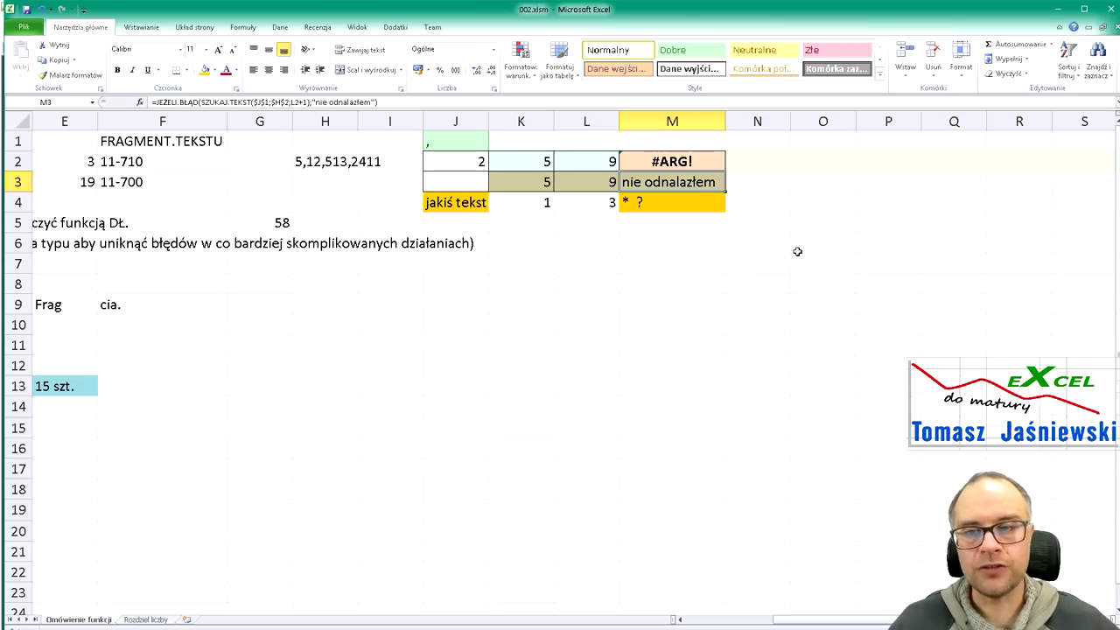
pyautogui.press('Down')
pyautogui.press('Left')
pyautogui.press('Left')
pyautogui.press('Left')
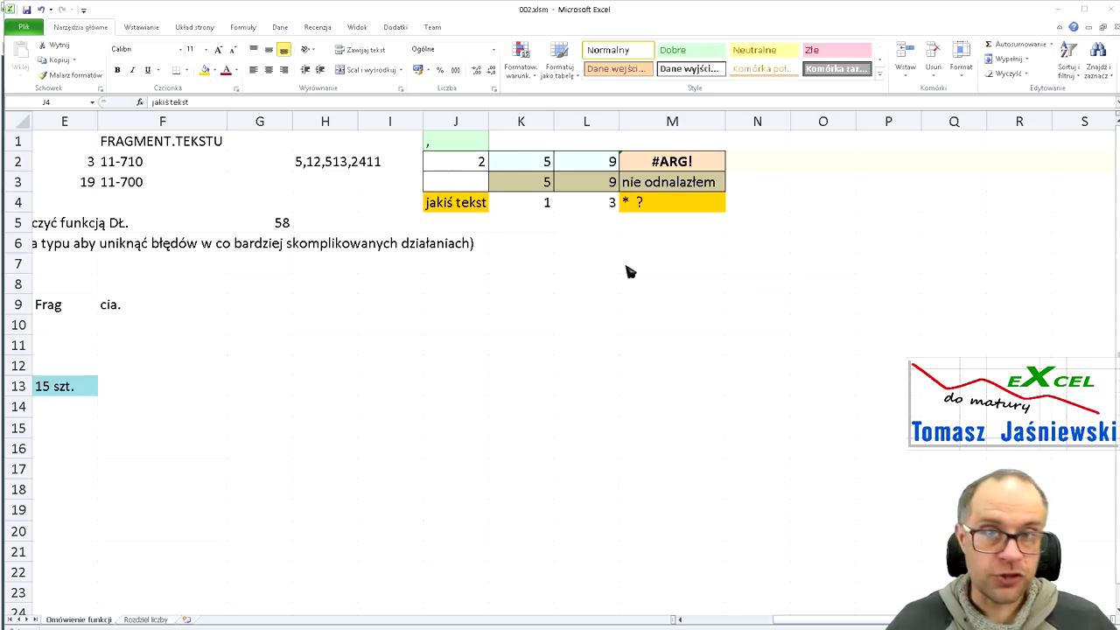
pyautogui.doubleClick(470, 213)
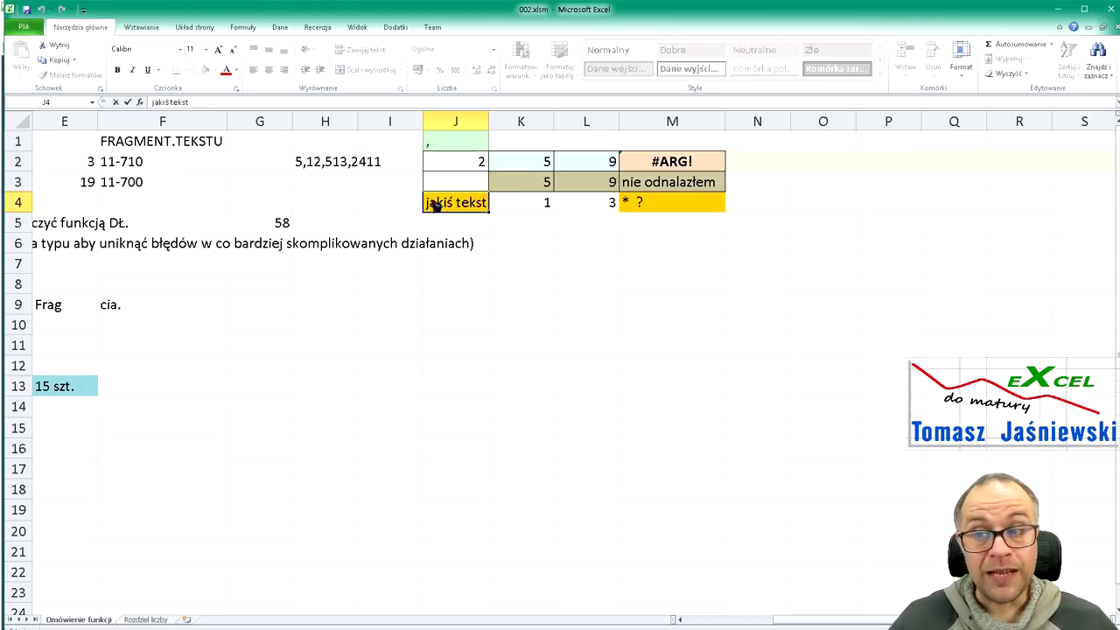
pyautogui.click(517, 205)
pyautogui.press('F2')
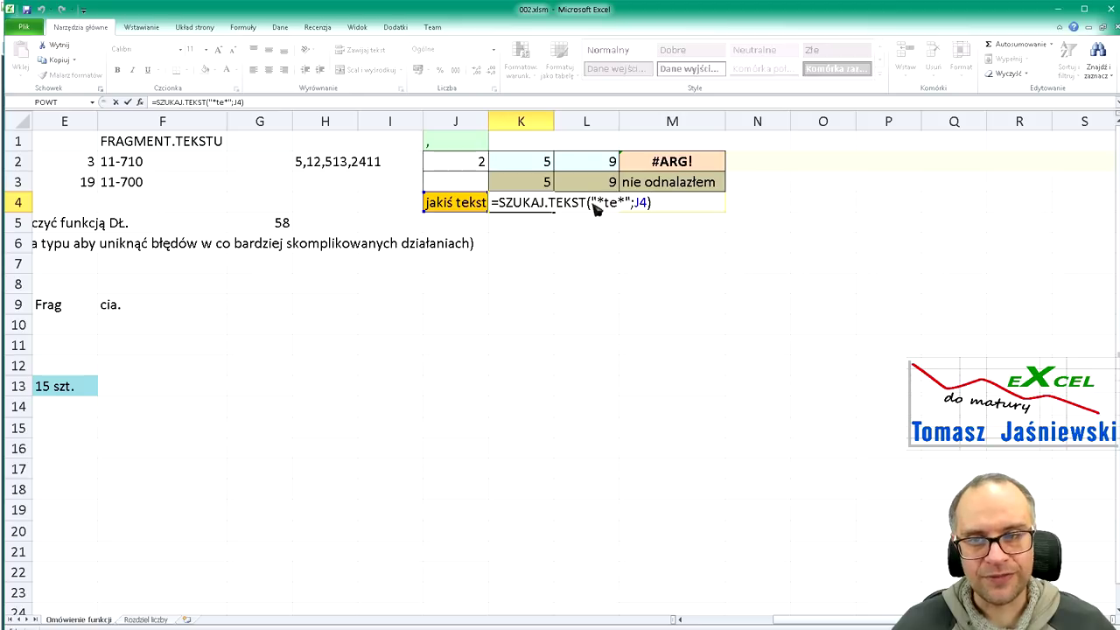
pyautogui.moveTo(593, 203); pyautogui.dragTo(630, 202)
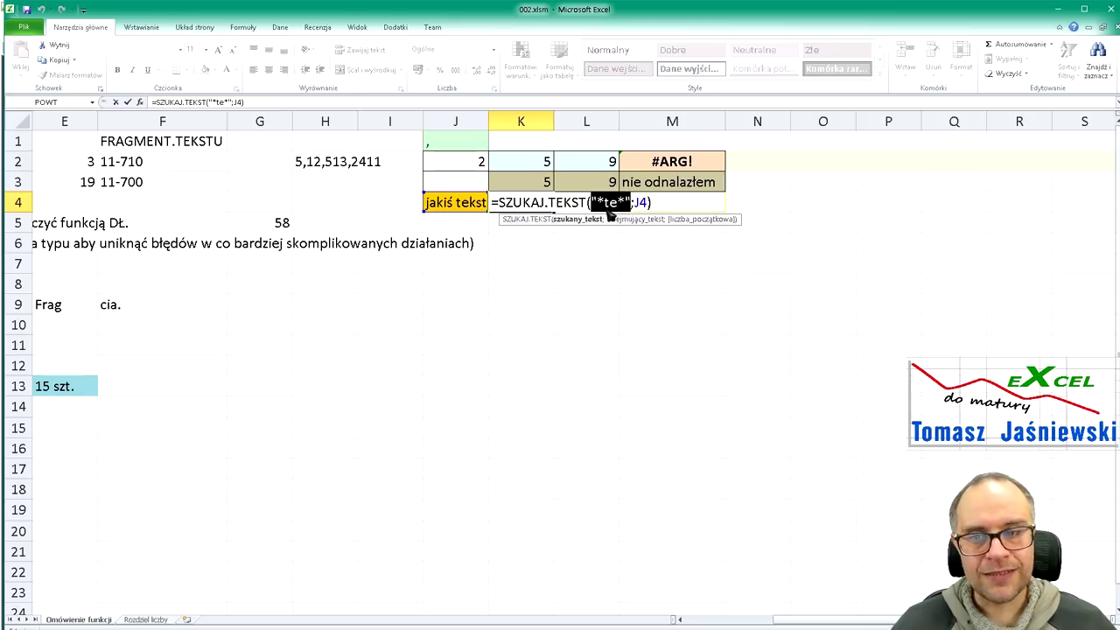
pyautogui.click(600, 203)
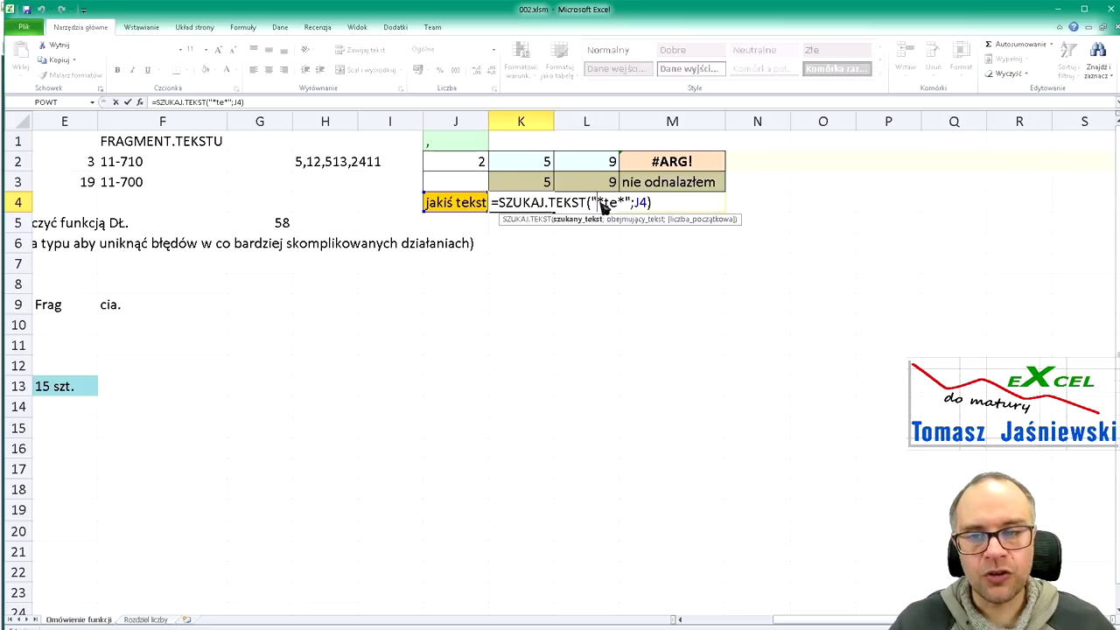
pyautogui.moveTo(598, 203); pyautogui.dragTo(605, 206)
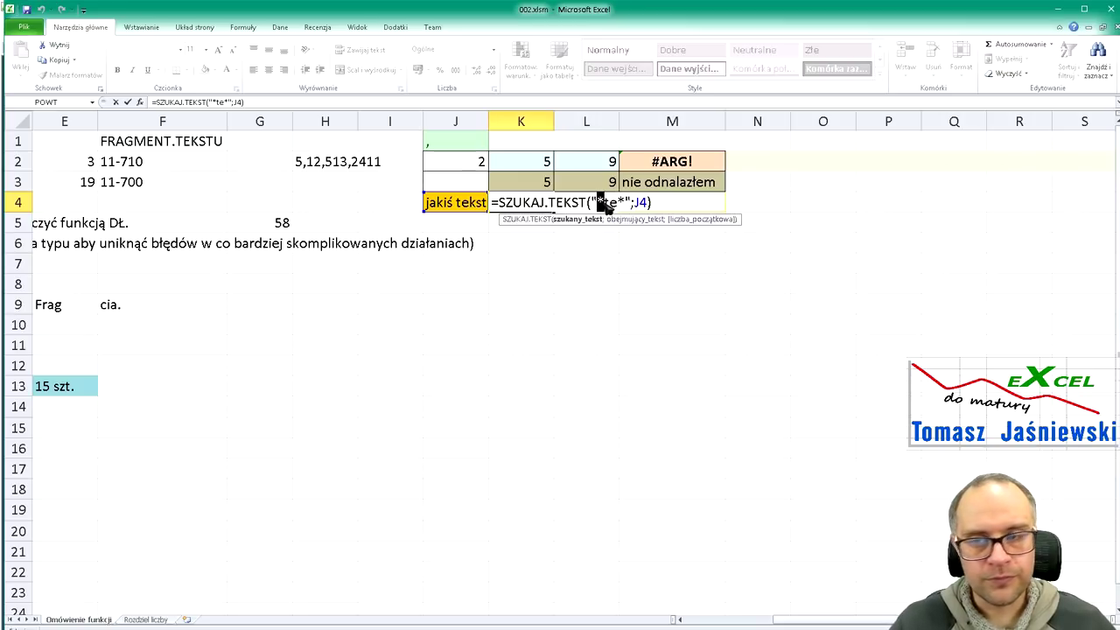
pyautogui.moveTo(604, 204); pyautogui.dragTo(617, 204)
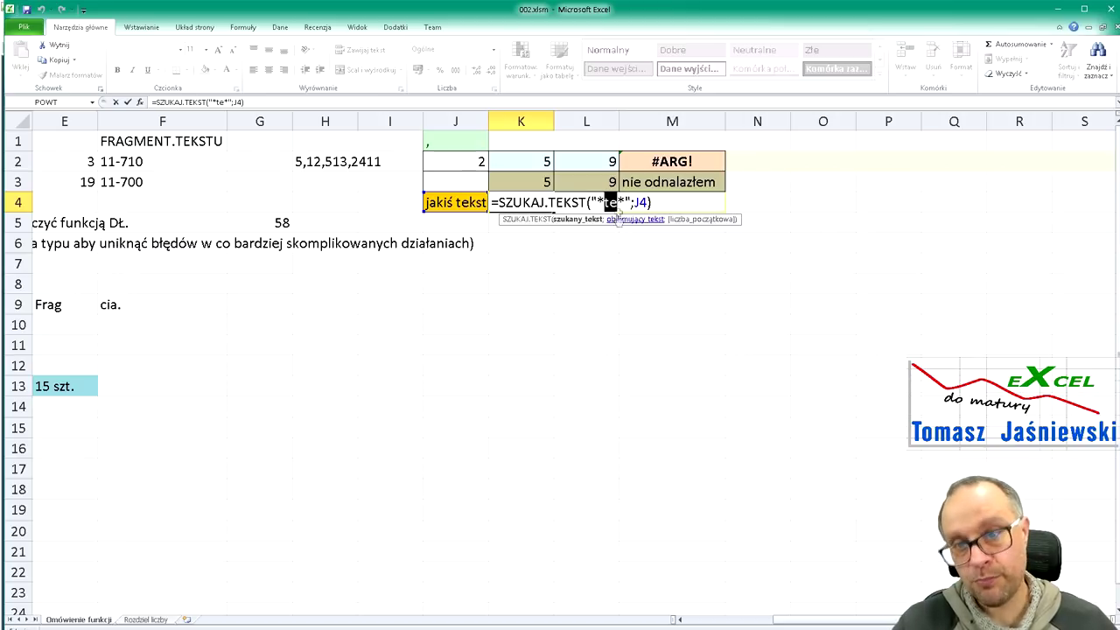
pyautogui.click(621, 208)
pyautogui.moveTo(619, 202); pyautogui.dragTo(627, 203)
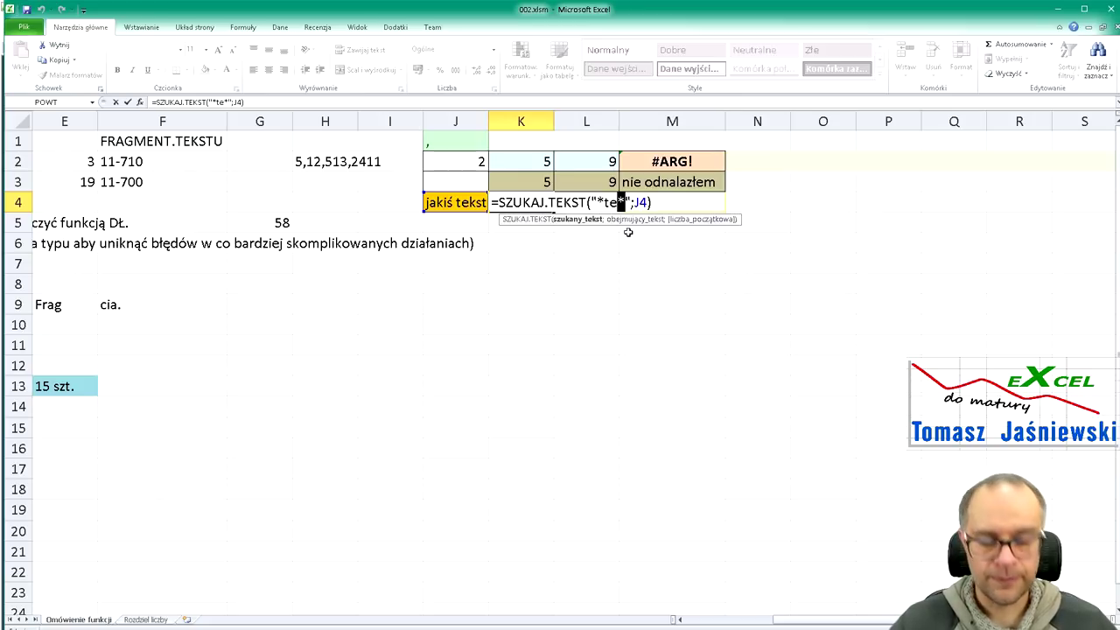
pyautogui.press('Return')
pyautogui.click(454, 202)
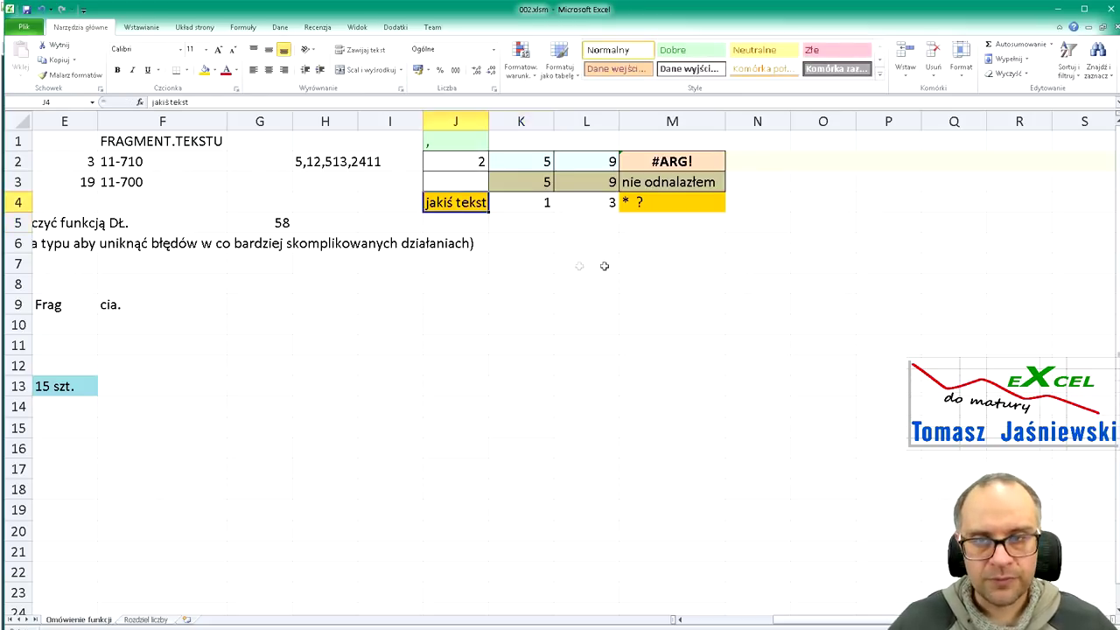
pyautogui.click(550, 208)
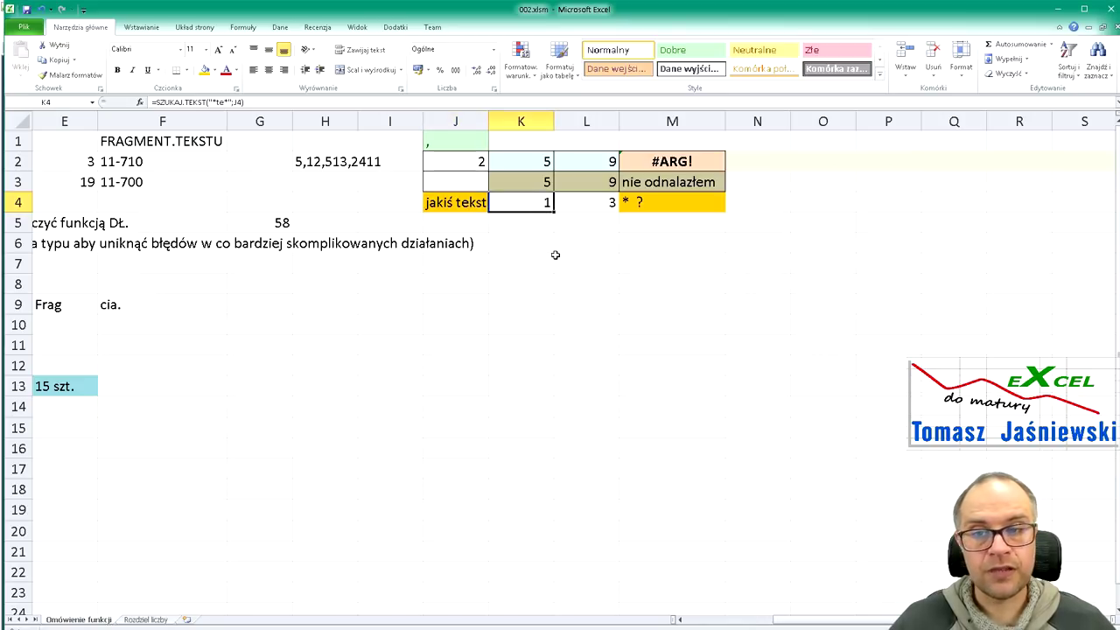
pyautogui.press('F2')
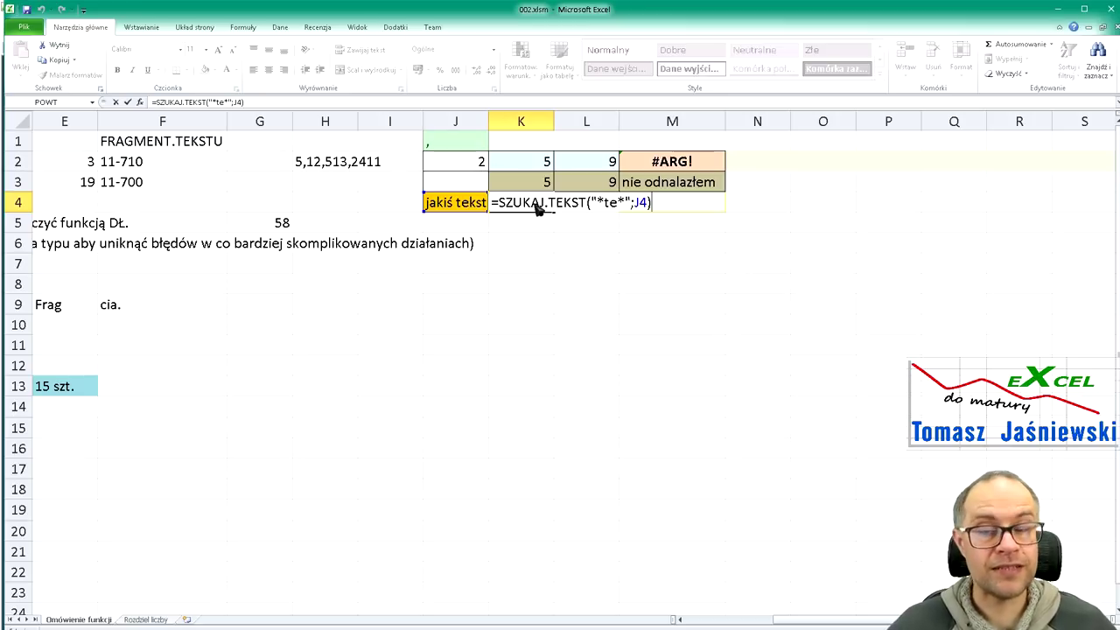
pyautogui.press('Return')
pyautogui.click(477, 211)
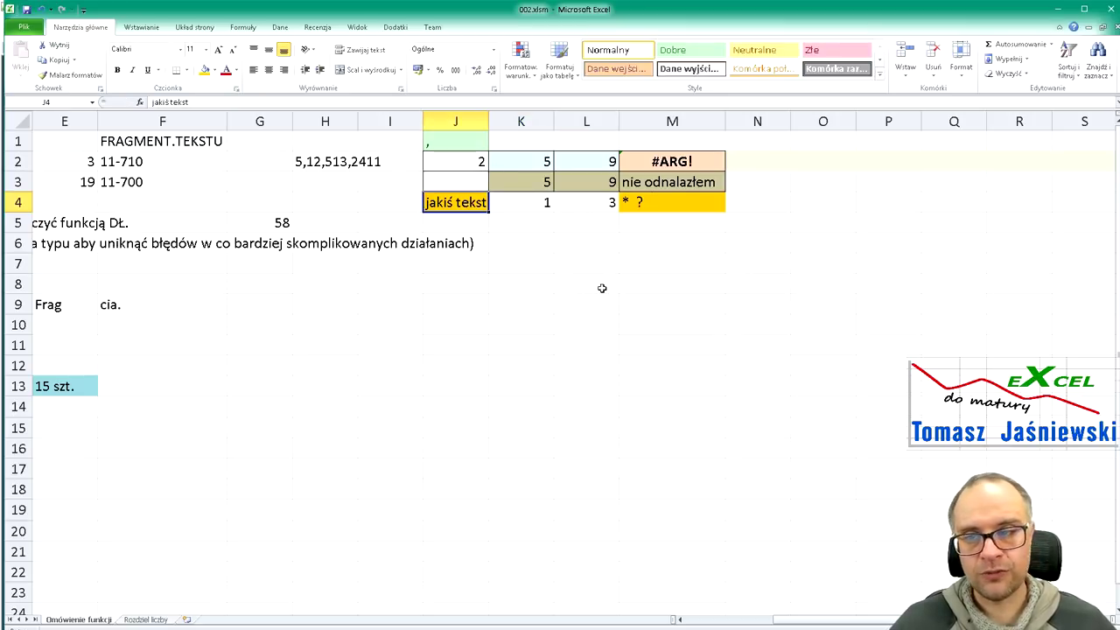
pyautogui.press('BackSpace')
pyautogui.press('Return')
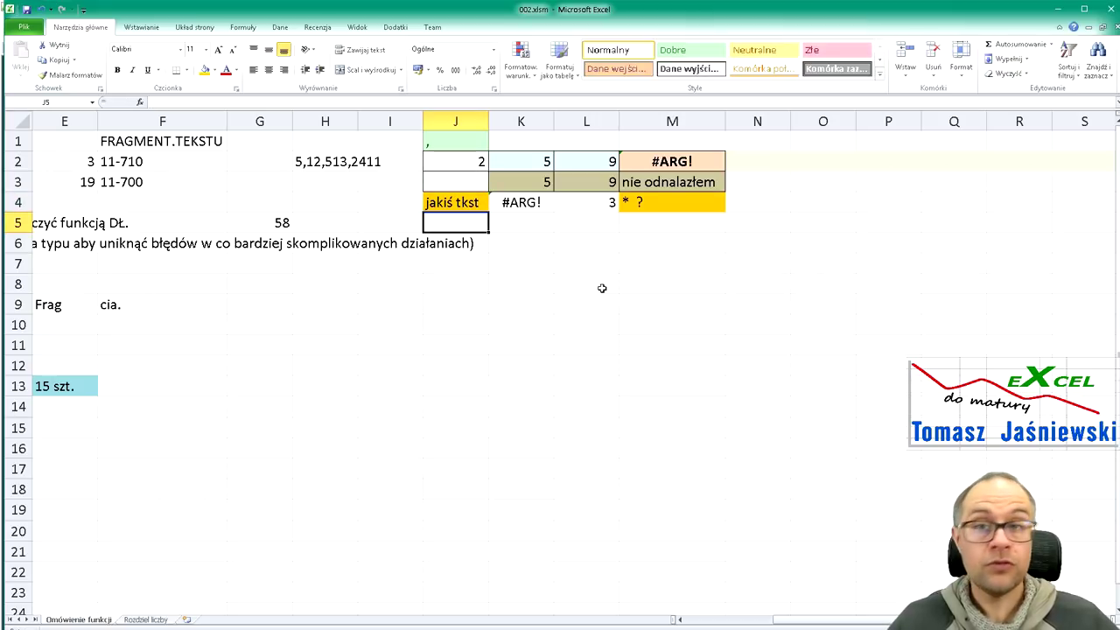
pyautogui.press('Up')
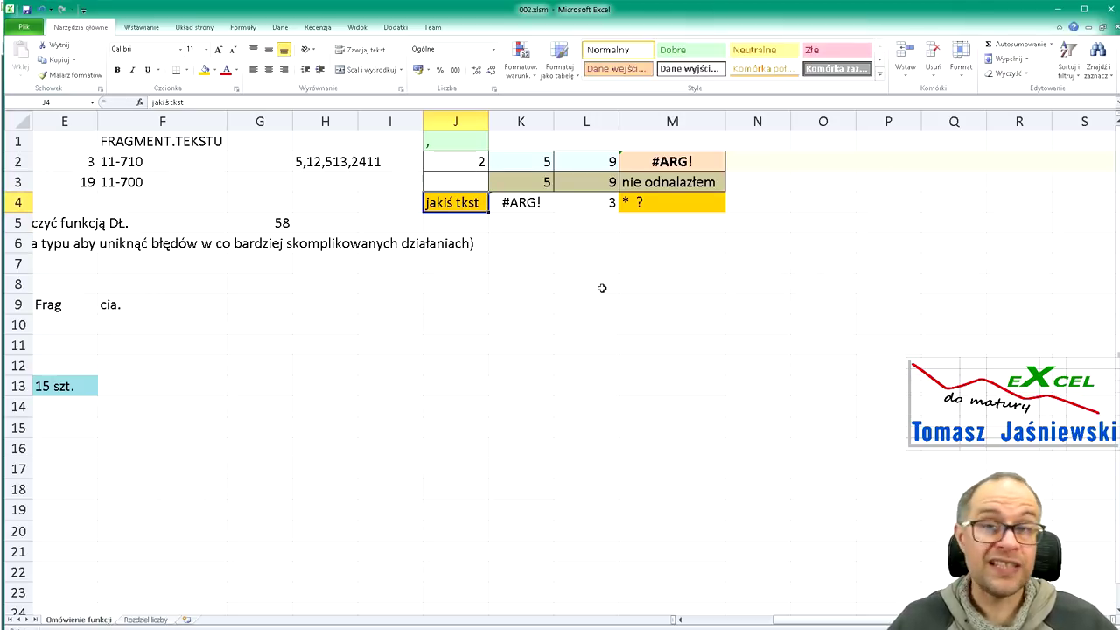
pyautogui.press('F2')
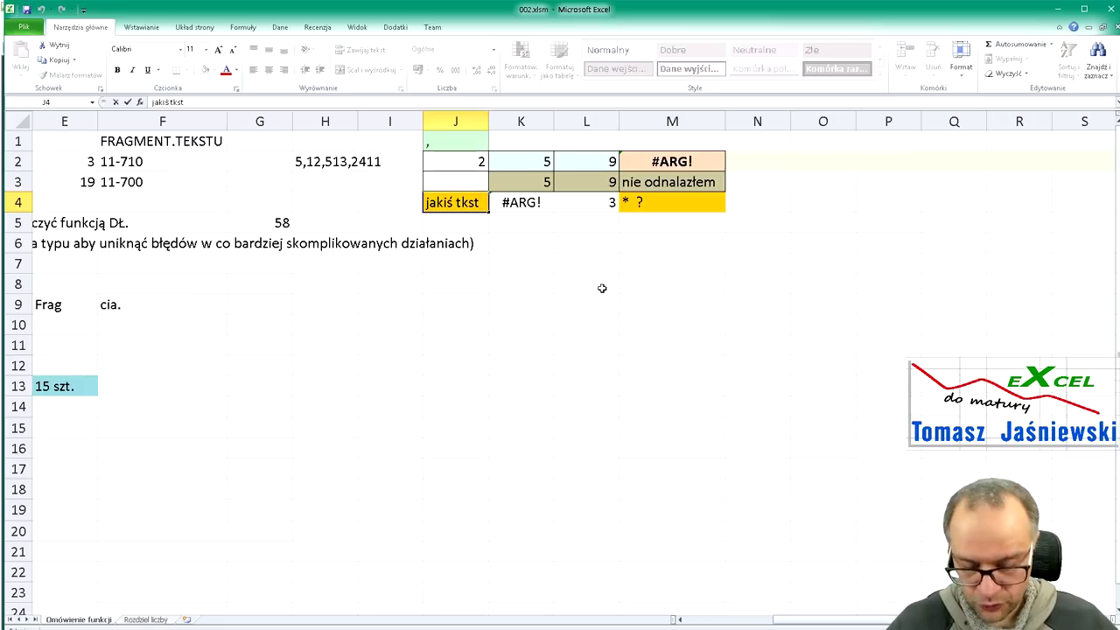
pyautogui.press('Left')
pyautogui.press('Left')
pyautogui.press('Left')
pyautogui.write('etete')
pyautogui.press('Return')
pyautogui.press('Up')
pyautogui.press('F2')
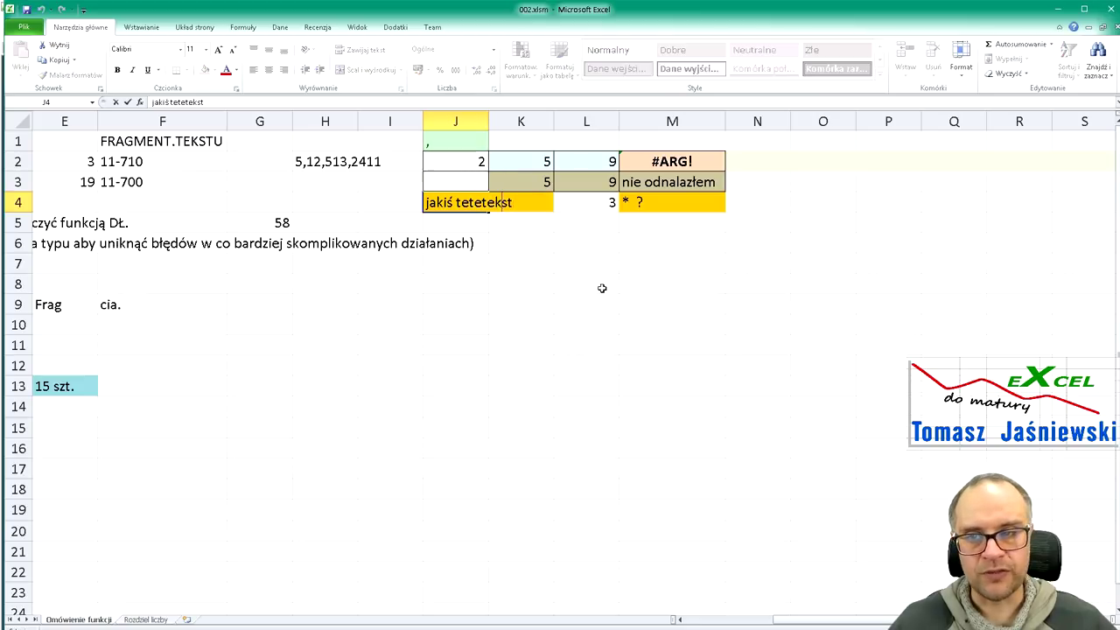
pyautogui.press('BackSpace')
pyautogui.press('BackSpace')
pyautogui.press('BackSpace')
pyautogui.press('BackSpace')
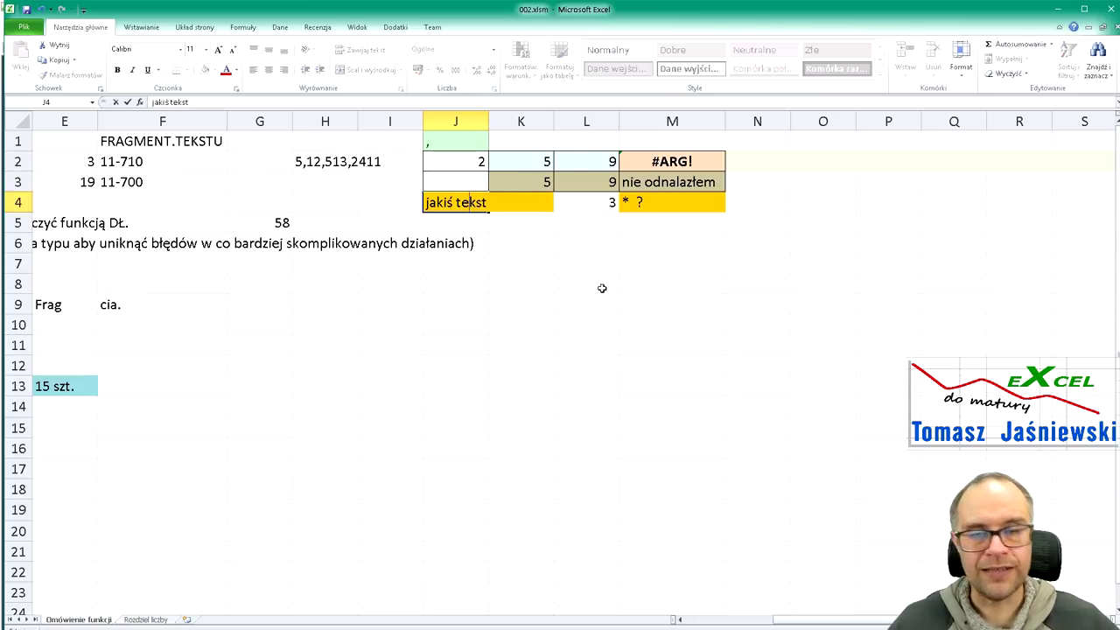
pyautogui.press('Return')
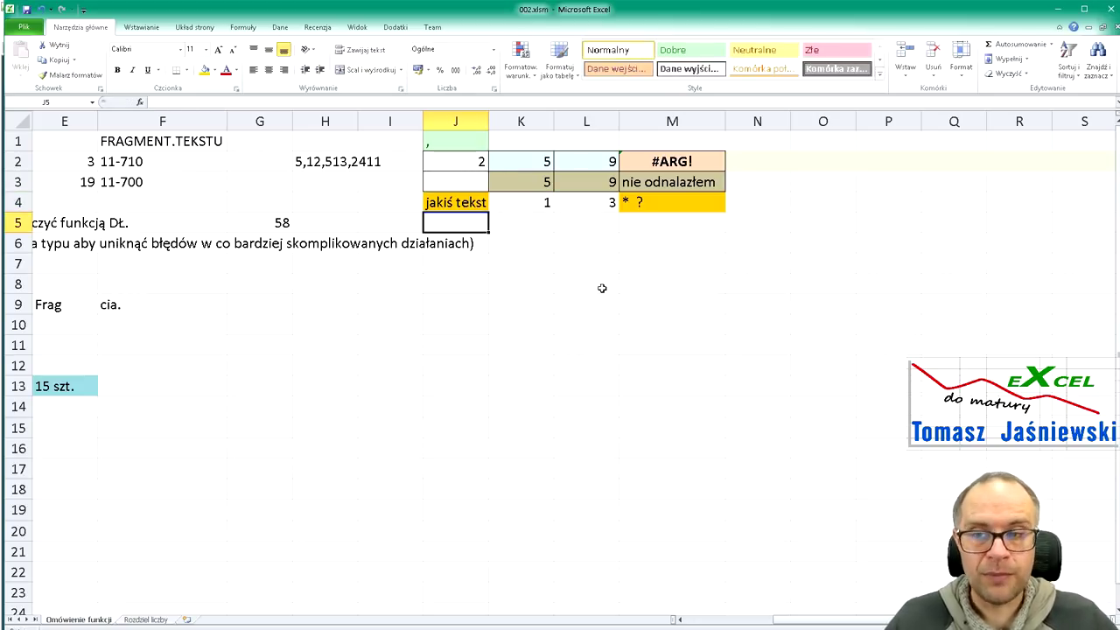
pyautogui.click(599, 208)
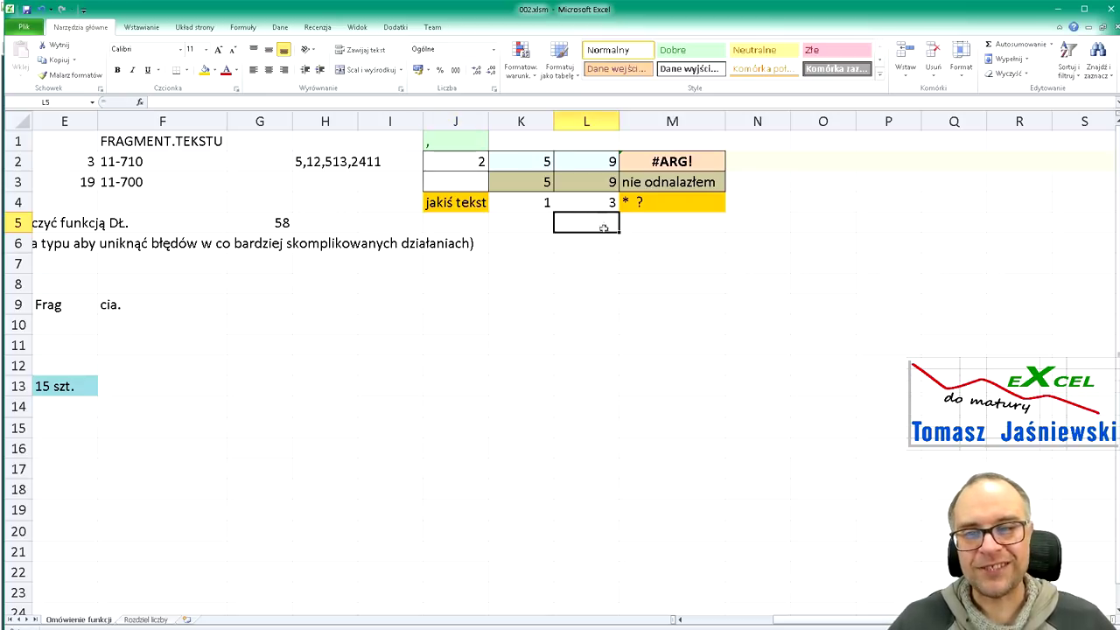
# Confirm L4's =SZUKAJ.TEKST("??s";J4), then shorten the J4 text to test it
pyautogui.press('F2')
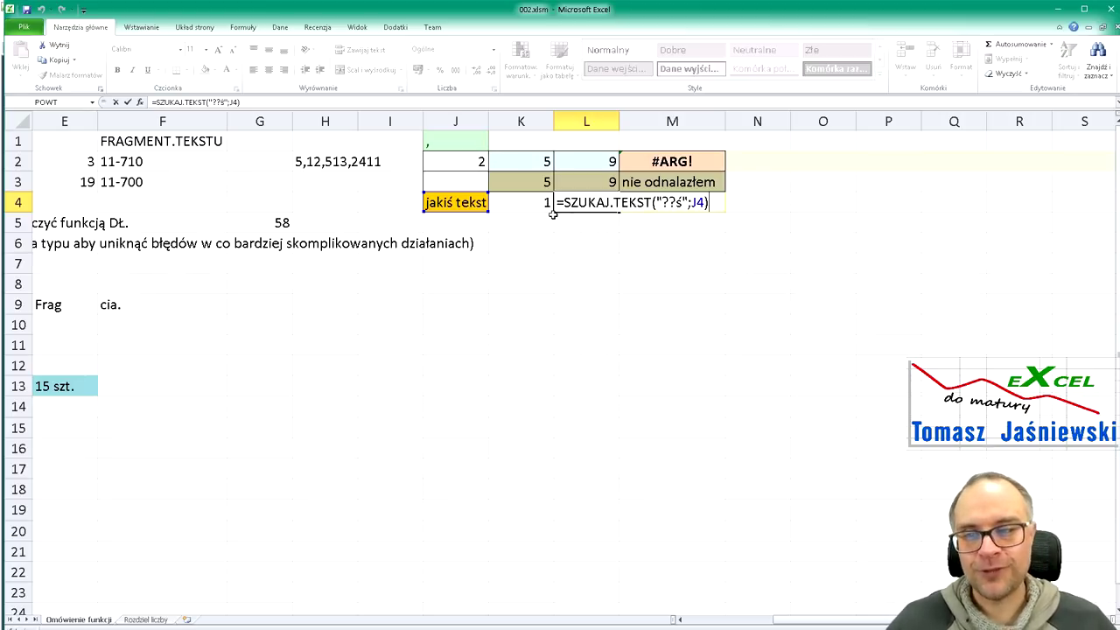
pyautogui.hotkey('ctrl', 'Return')
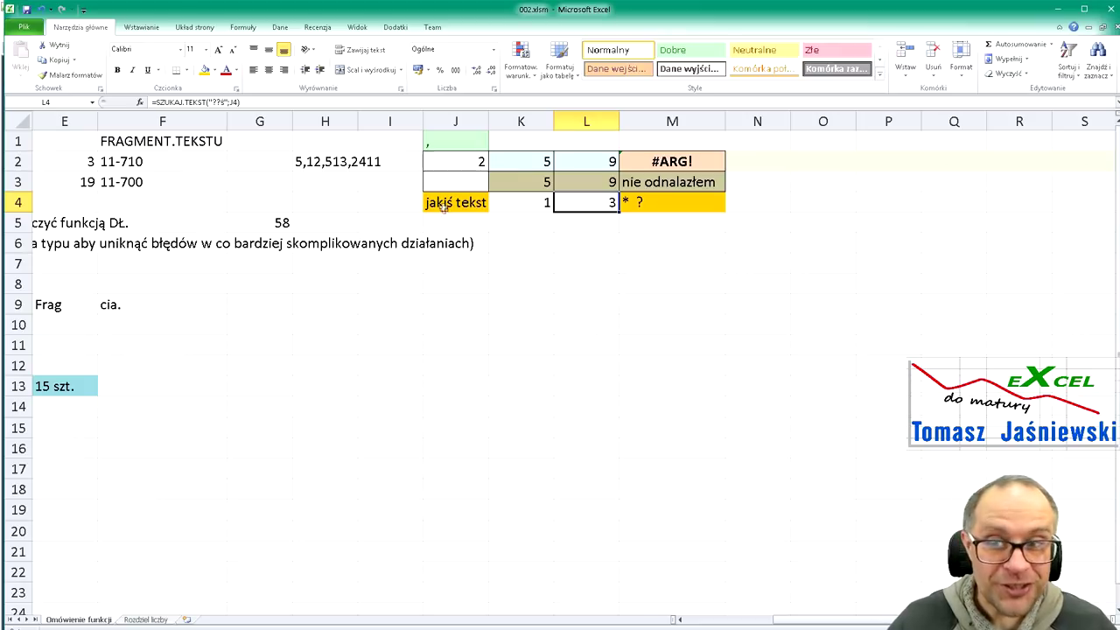
pyautogui.click(455, 202)
pyautogui.press('F2')
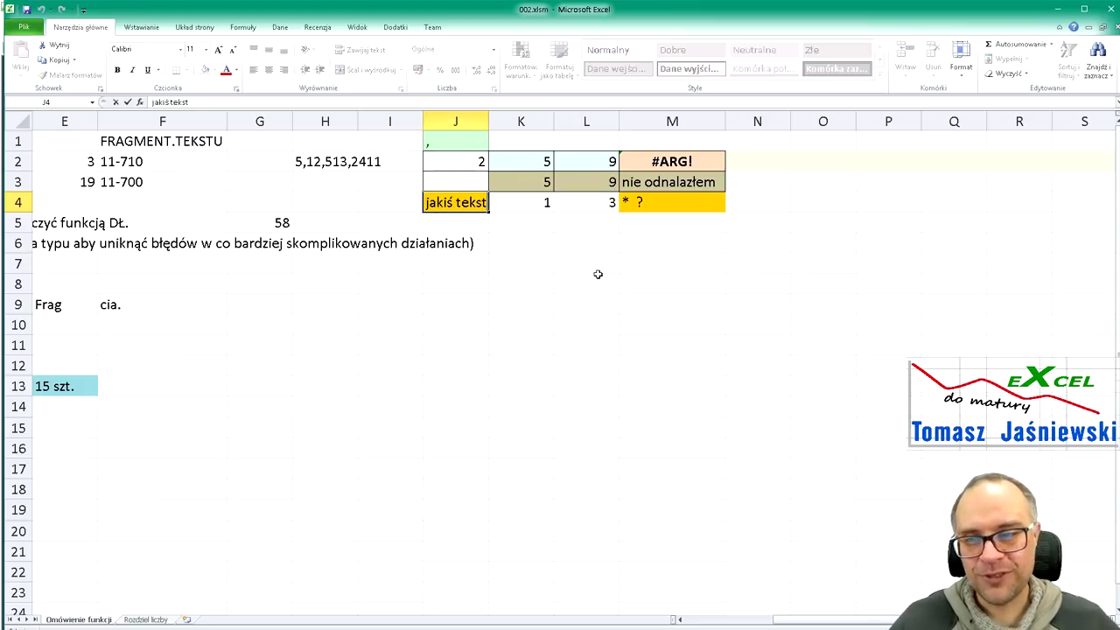
pyautogui.press('BackSpace')
pyautogui.press('BackSpace')
pyautogui.press('BackSpace')
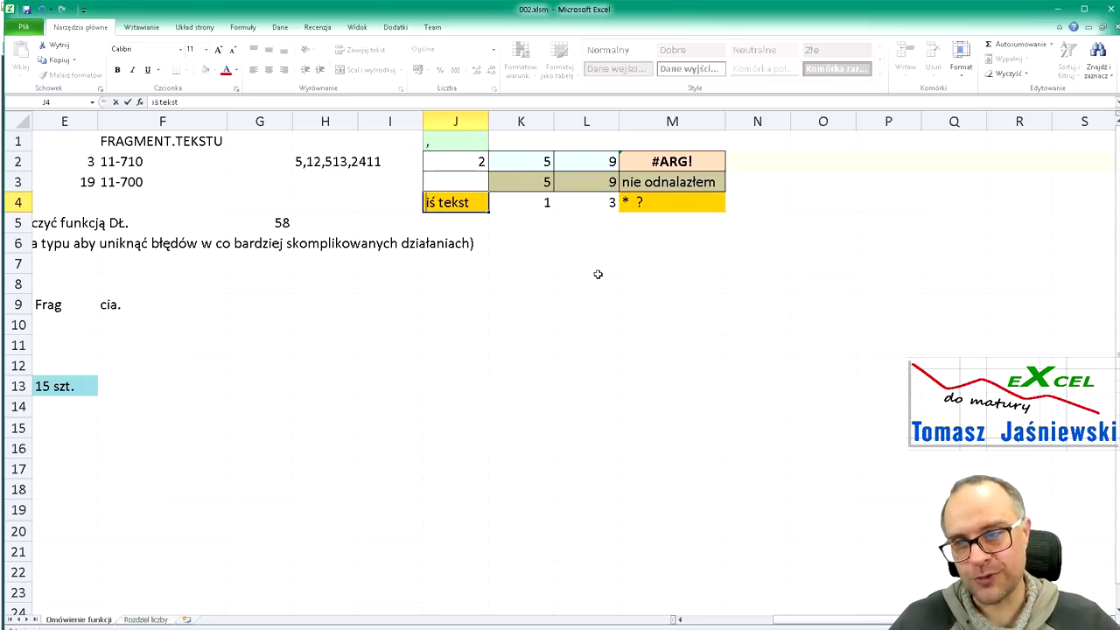
pyautogui.press('Return')
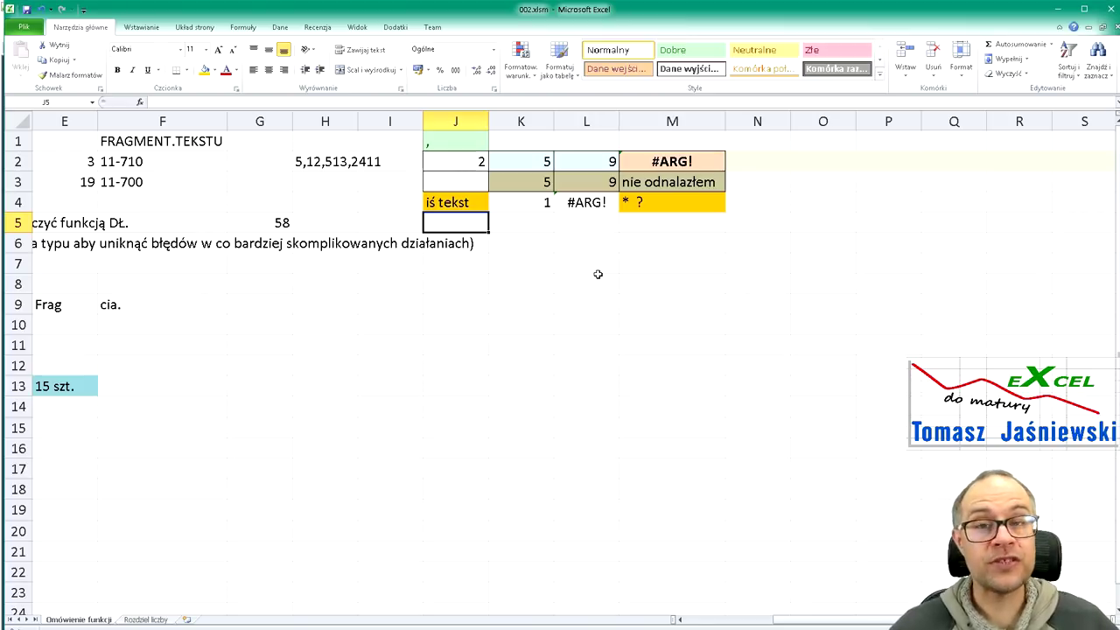
# Restore "jakiś tekst" in J4, then check that L4 returns 3 and review M4's "* ?" pattern
pyautogui.press('Up')
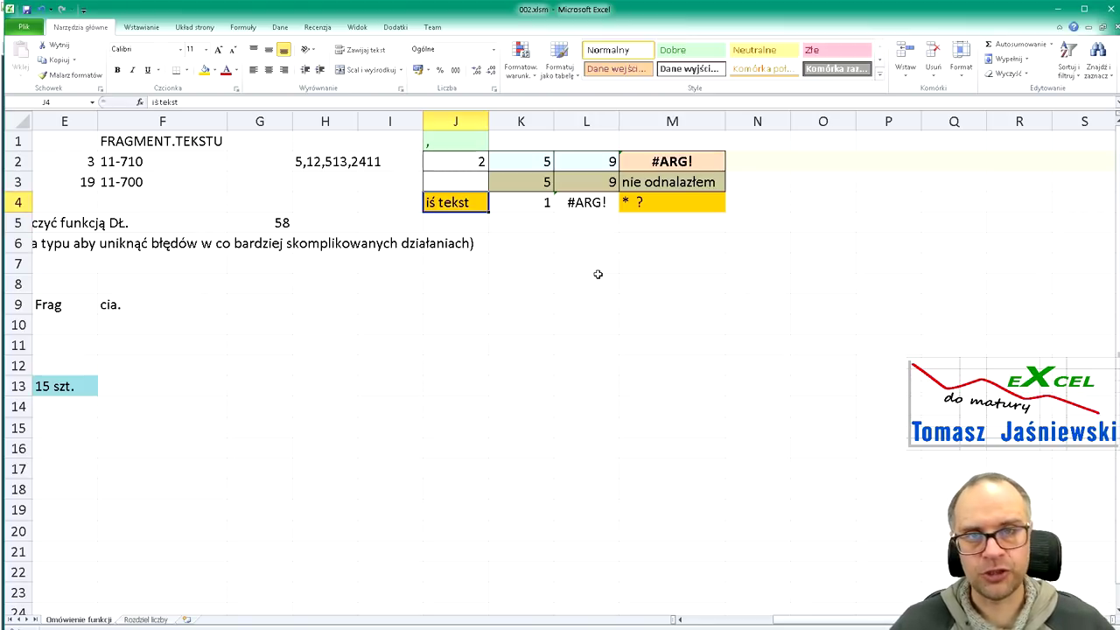
pyautogui.press('F2')
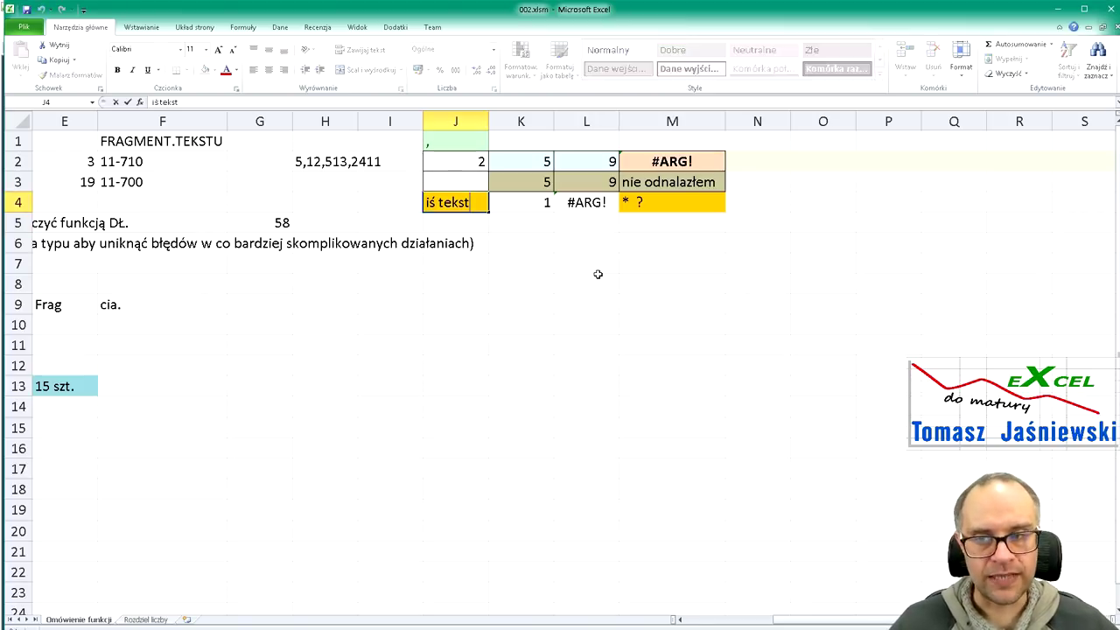
pyautogui.press('Escape')
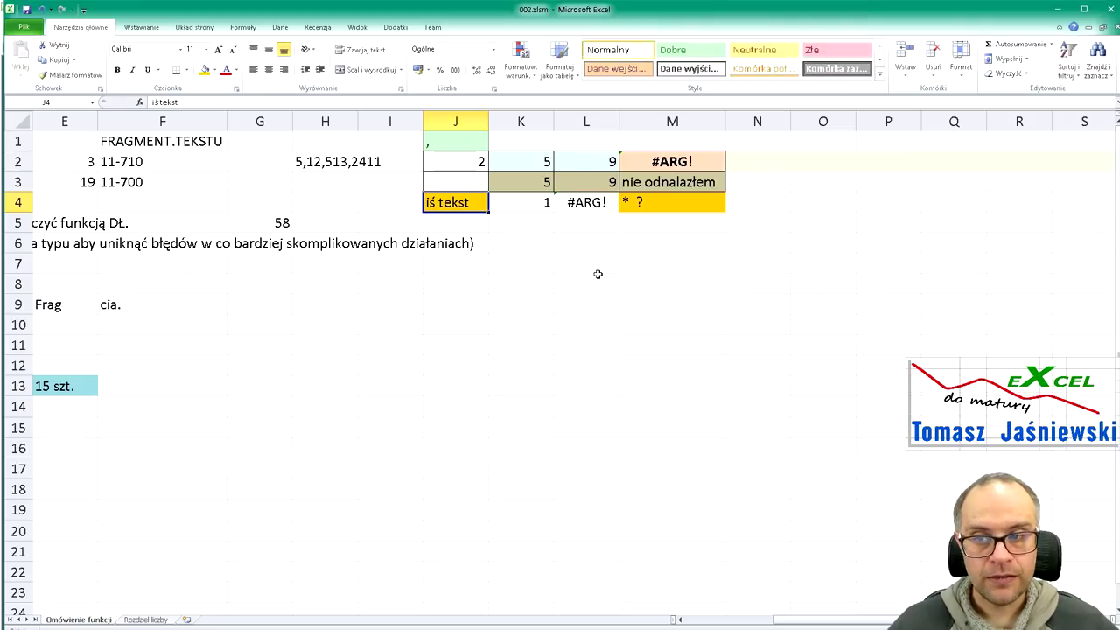
pyautogui.hotkey('ctrl', 'z')
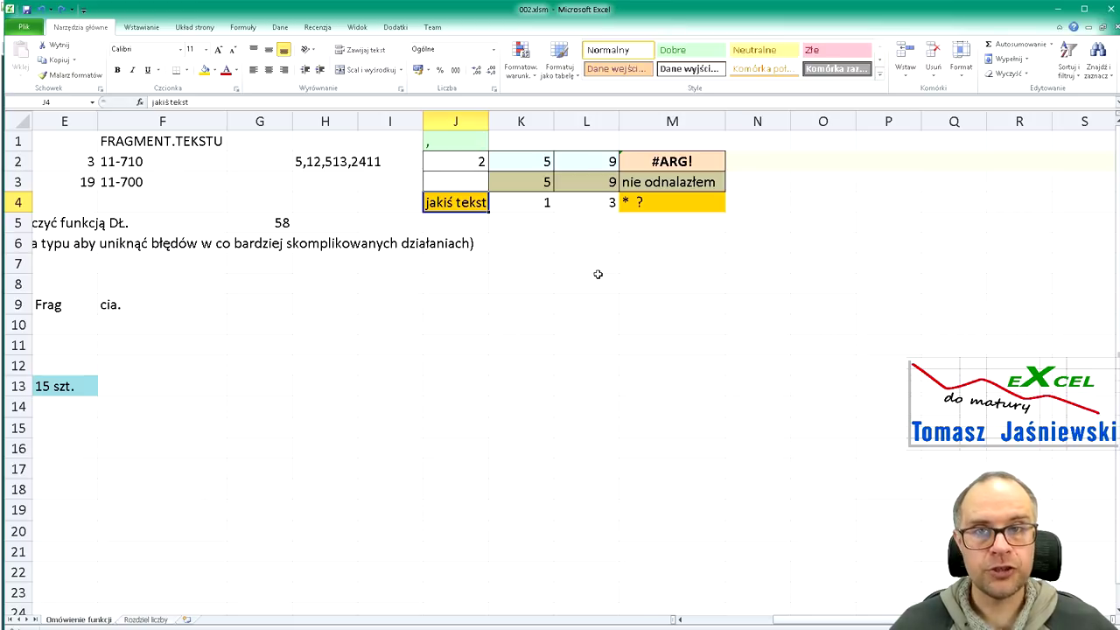
pyautogui.click(593, 204)
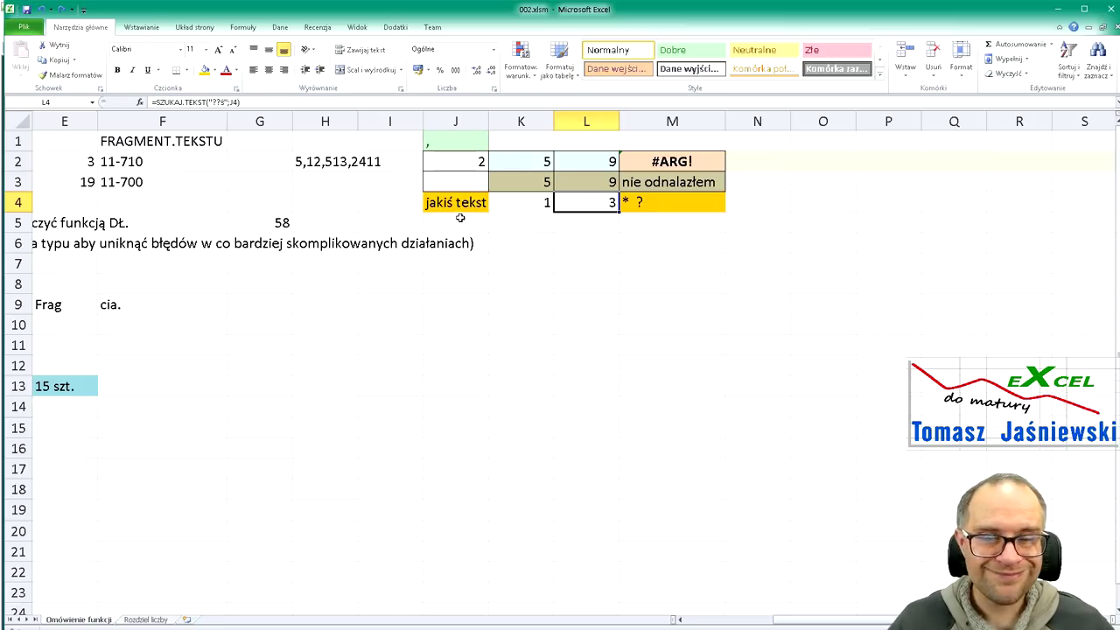
pyautogui.click(684, 207)
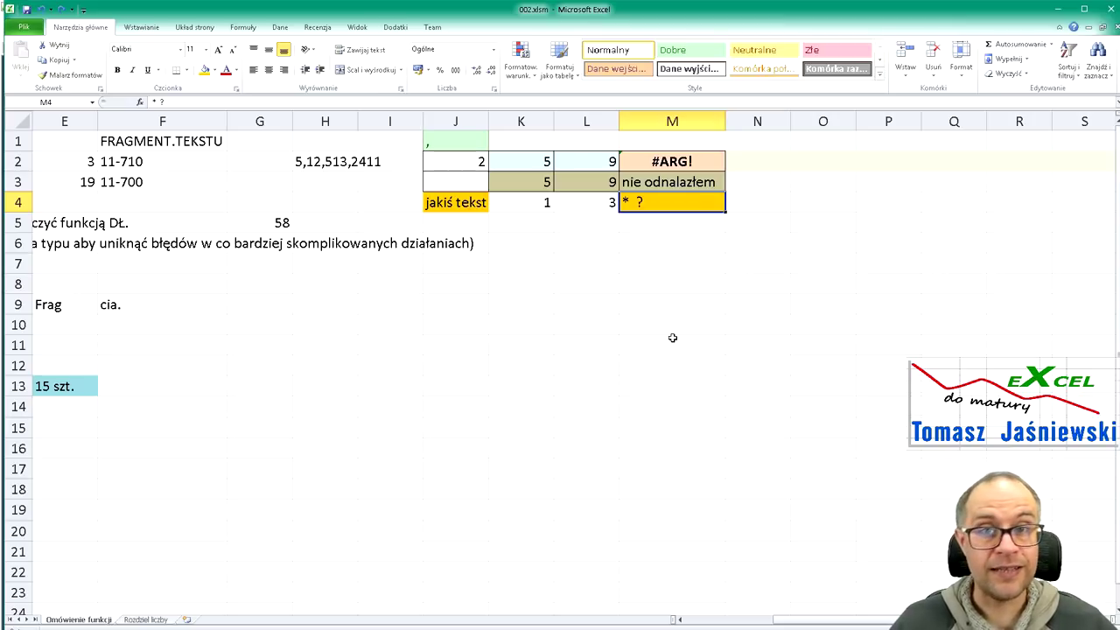
# Add the wildcard examples *a in N4 and ??-??? in O4, next to M4's "* ?"
pyautogui.press('Right')
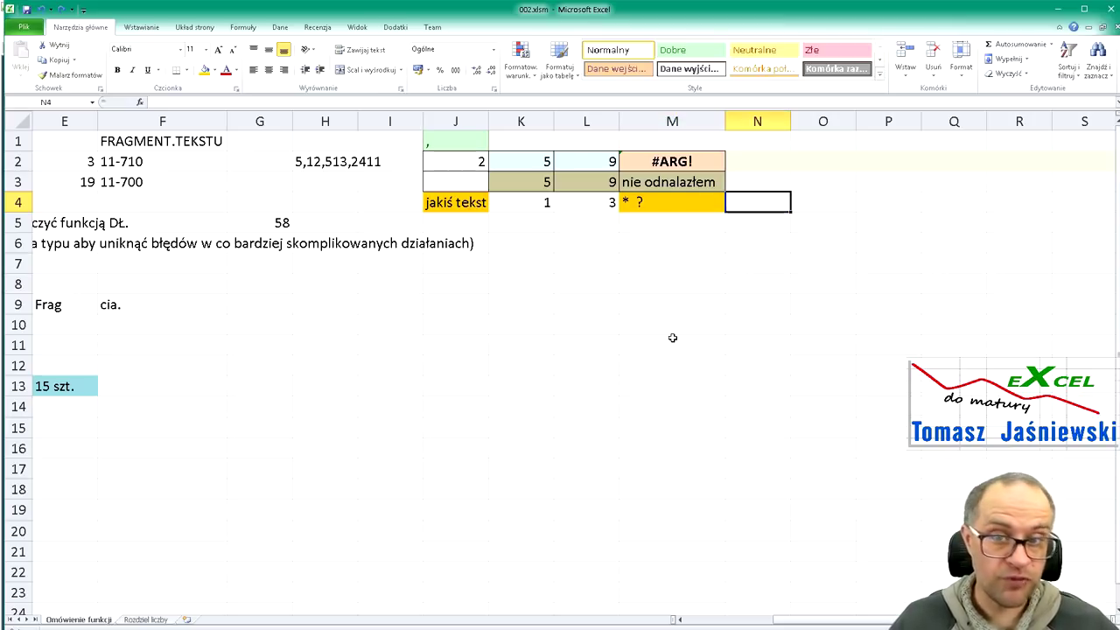
pyautogui.write('*a')
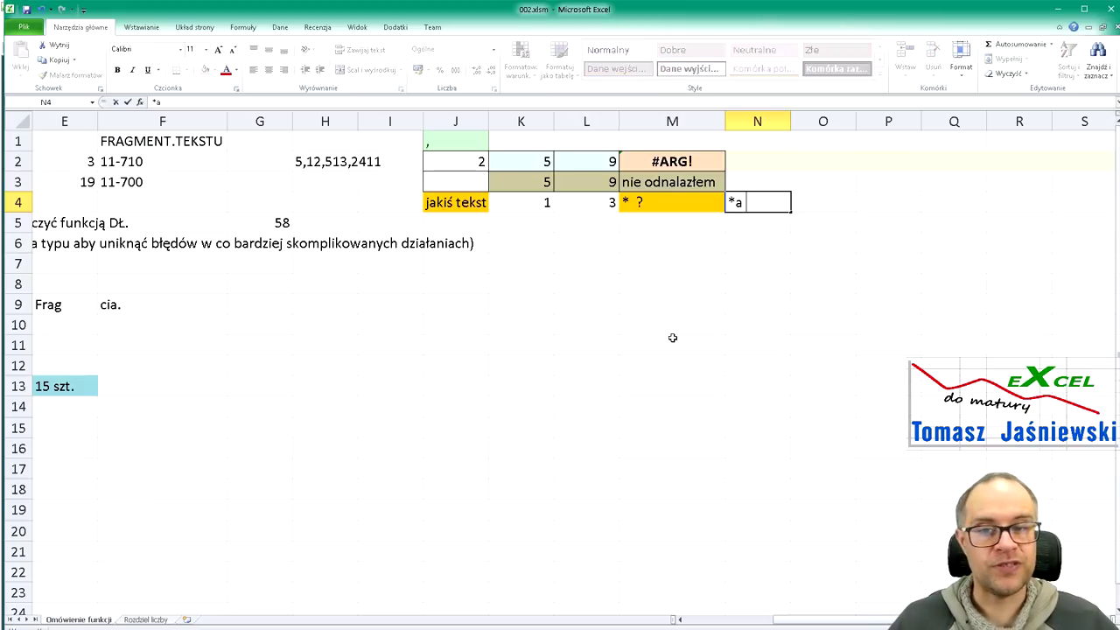
pyautogui.press('Return')
pyautogui.press('Up')
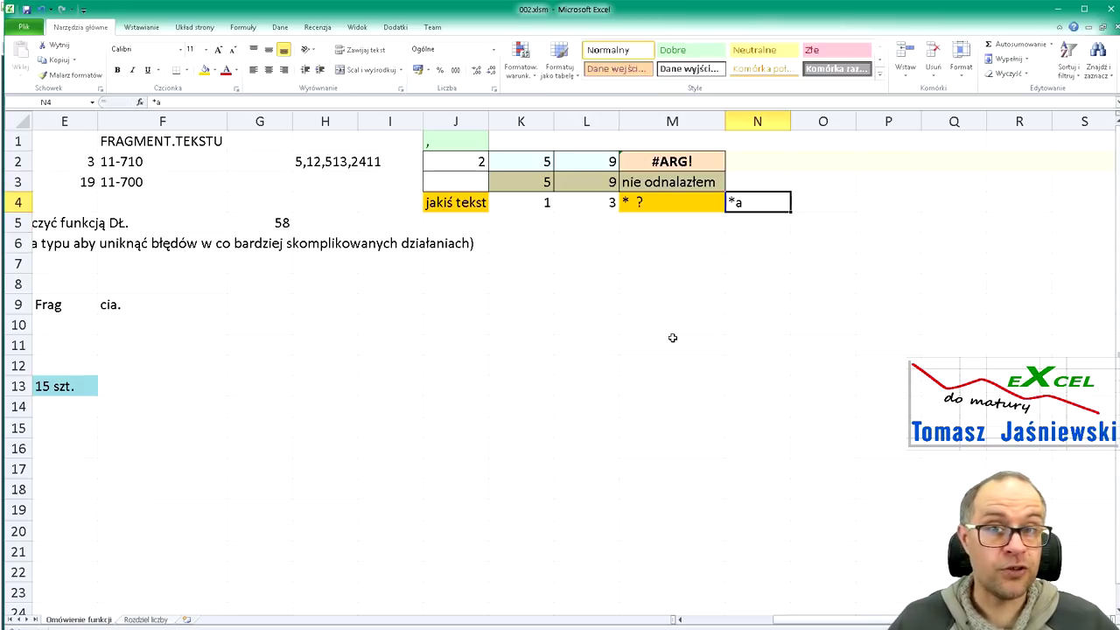
pyautogui.press('Right')
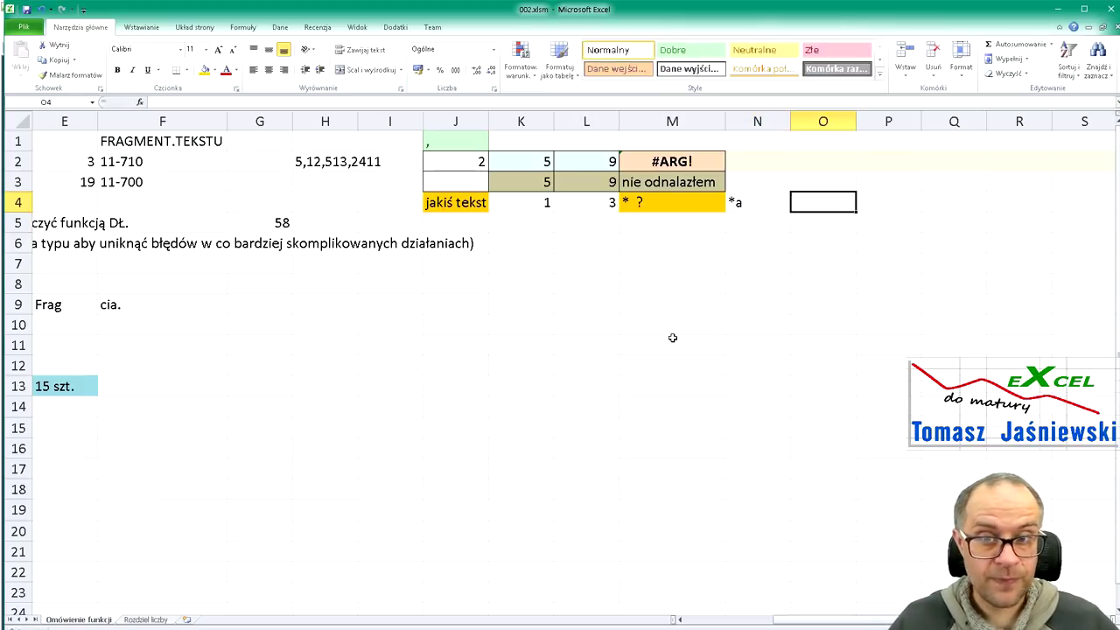
pyautogui.write('??-???')
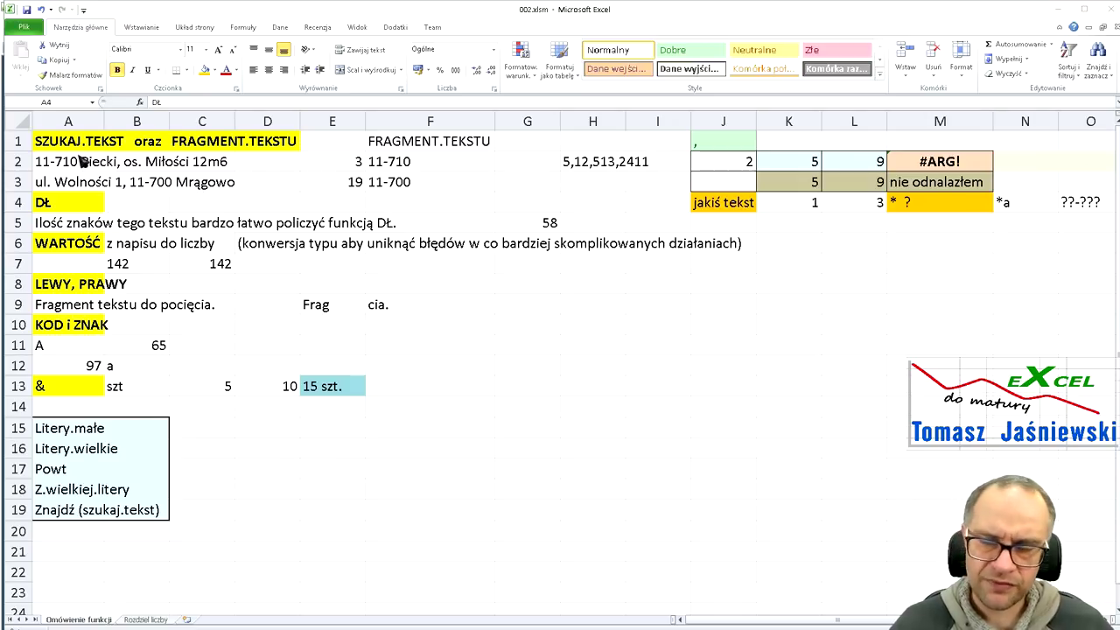
# Enter =DŁ(A5) in G5 to count the 58 characters of the A5 sentence
pyautogui.click(64, 201)
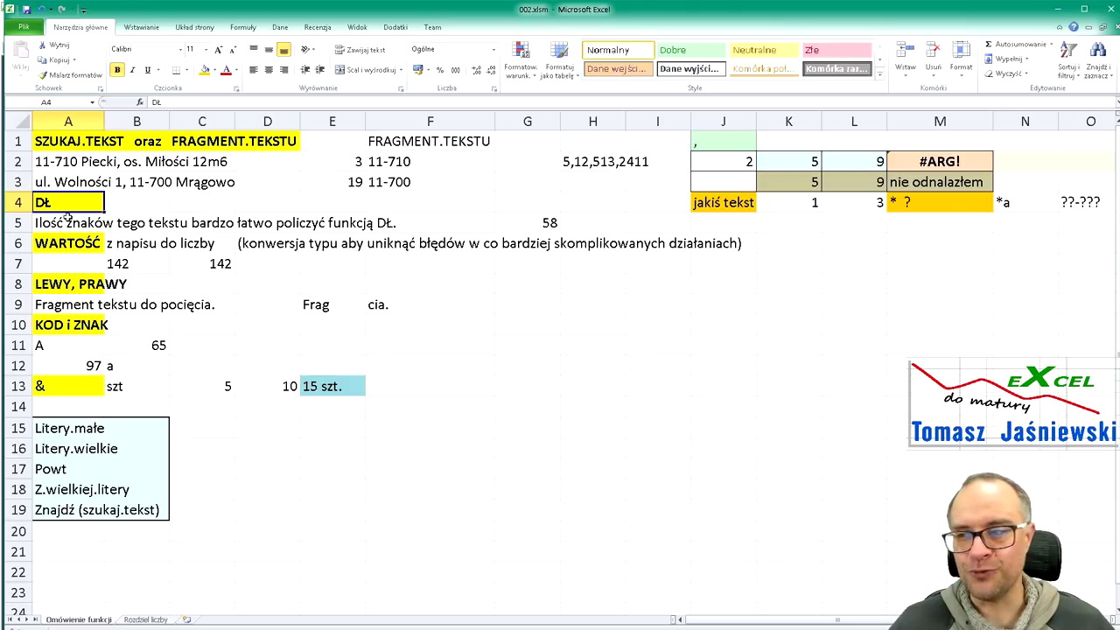
pyautogui.click(65, 224)
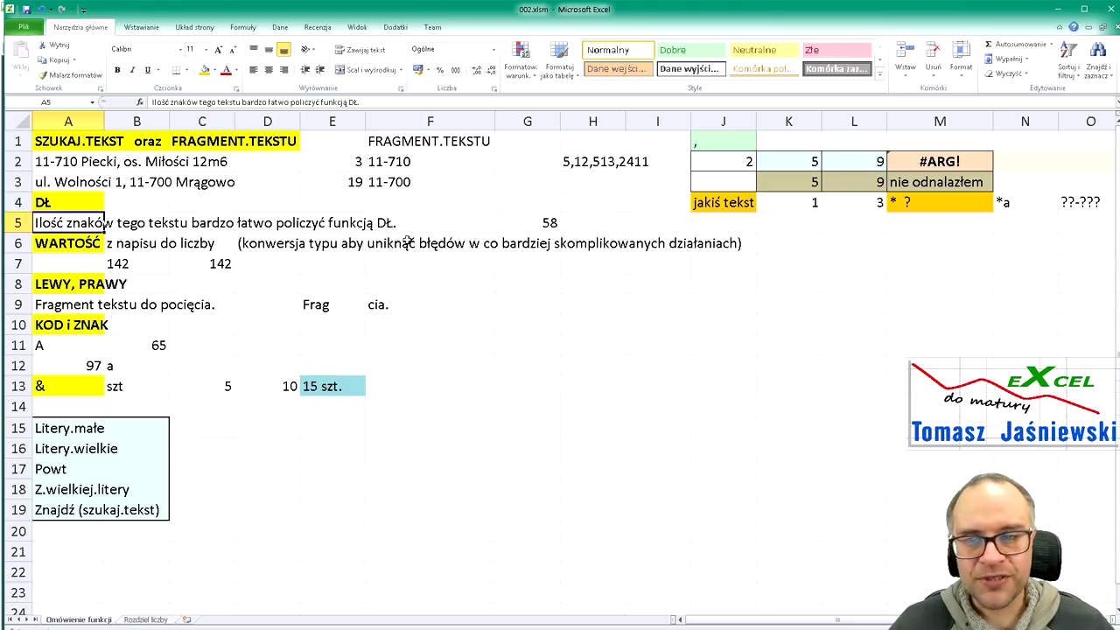
pyautogui.click(551, 227)
pyautogui.write('=DŁ(A5)')
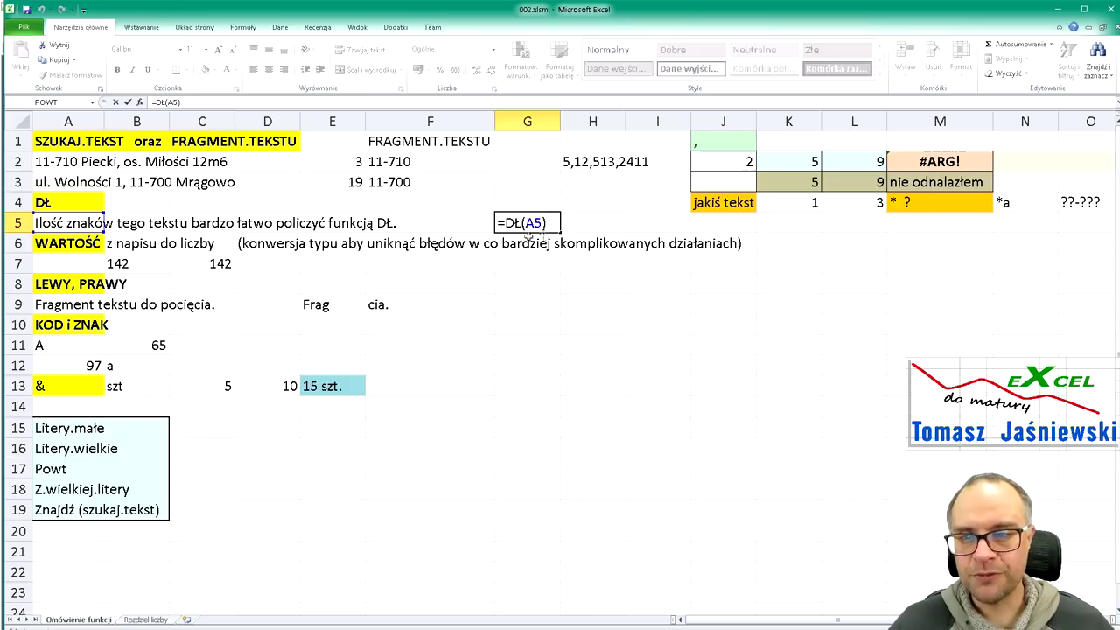
pyautogui.press('Return')
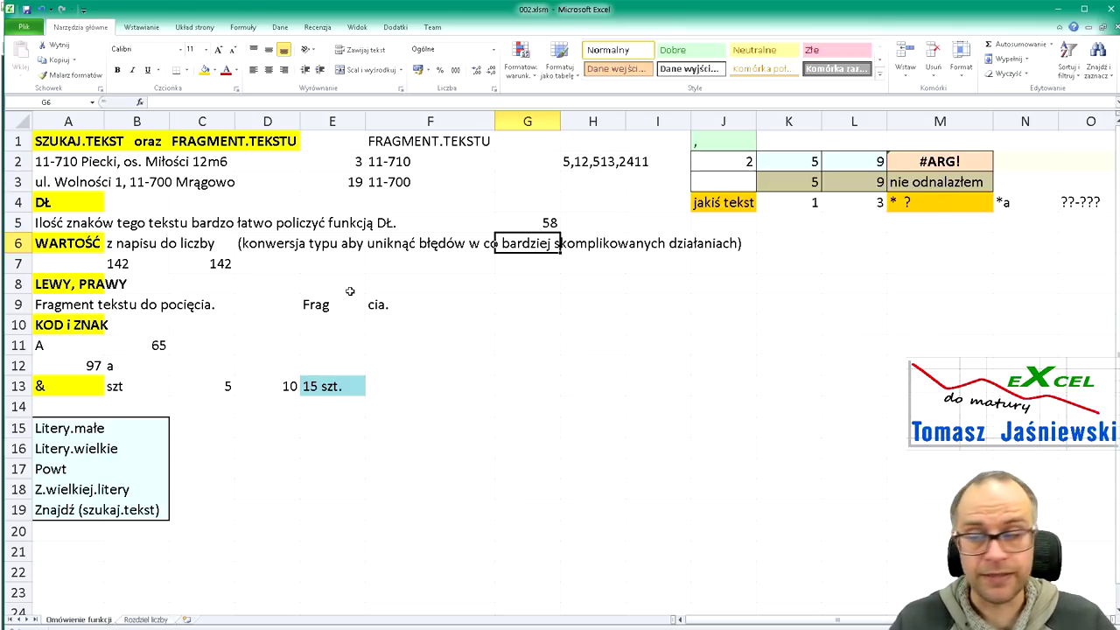
# Select the WARTOŚĆ heading in A6 and leave it unchanged
pyautogui.click(66, 242)
pyautogui.press('F2')
pyautogui.press('Escape')
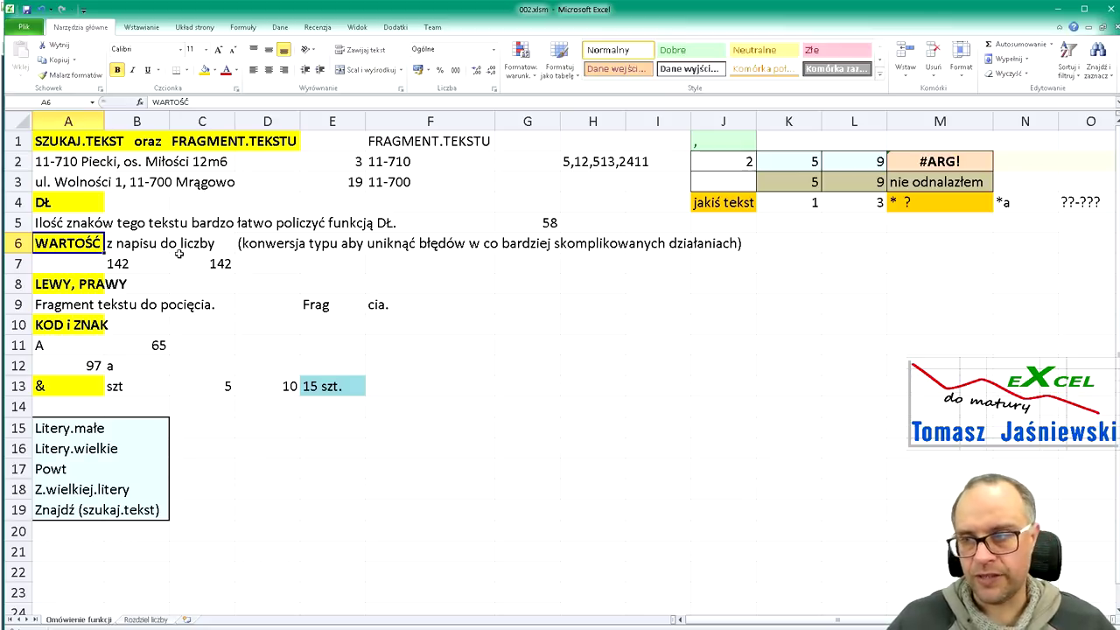
# Format the number 142 in B7 as Text (Tekstowe)
pyautogui.click(146, 268)
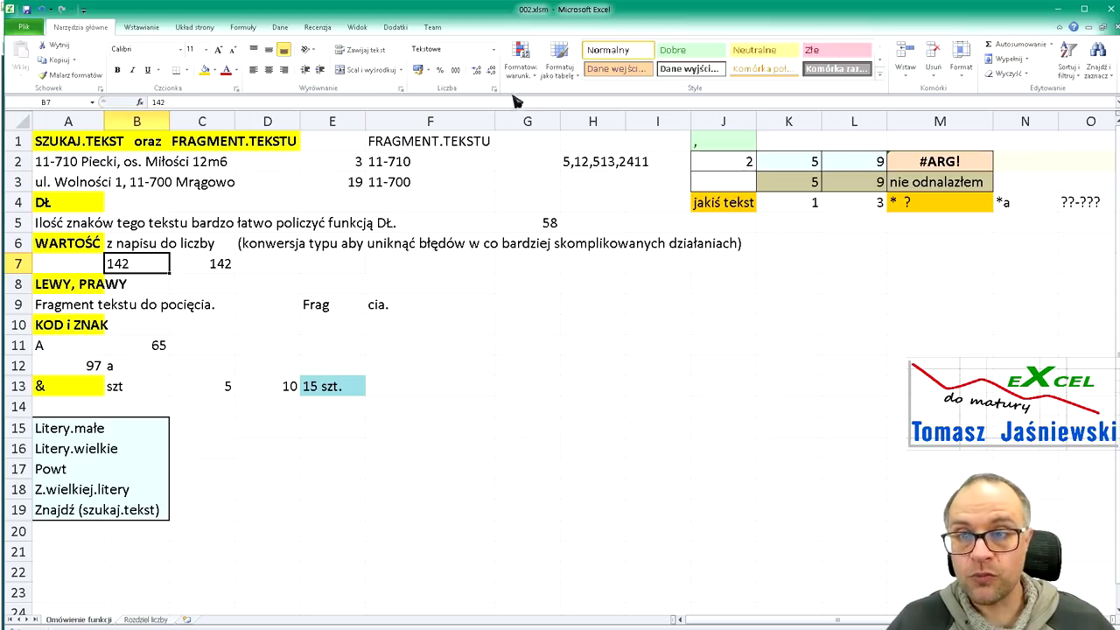
pyautogui.click(495, 51)
pyautogui.click(497, 53)
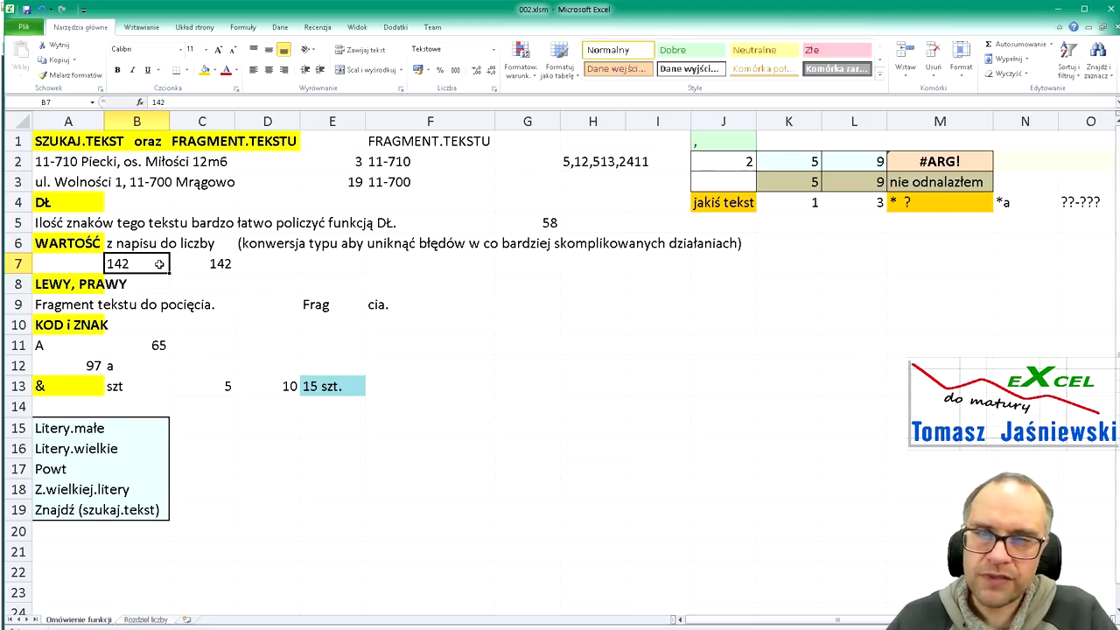
# Recalculate C7's =WARTOŚĆ(B7) so it converts the text 142 into a number
pyautogui.doubleClick(195, 262)
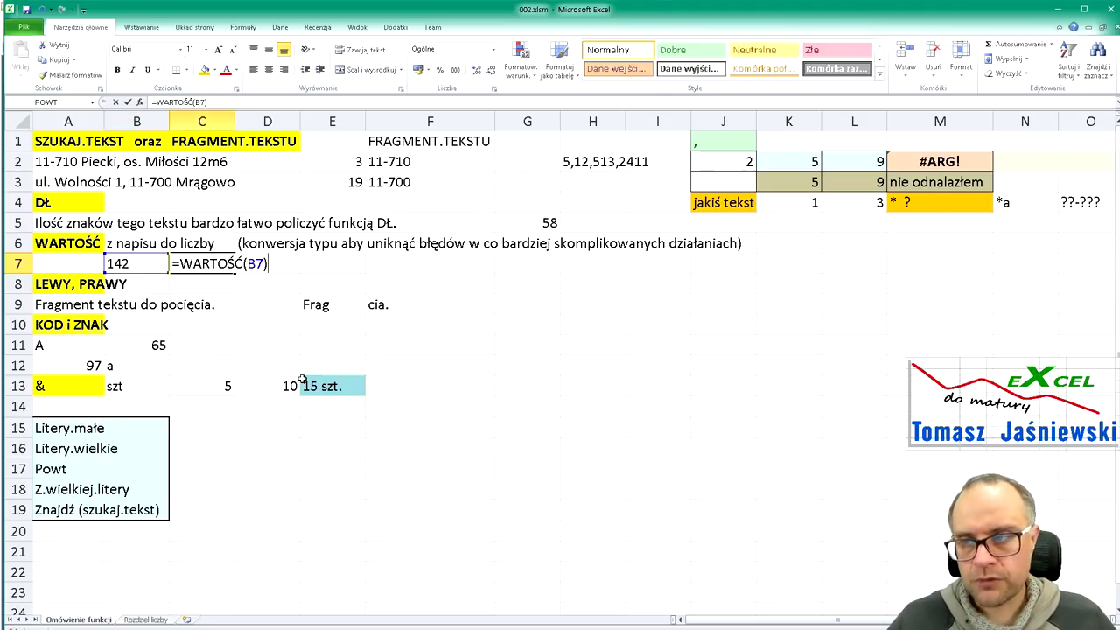
pyautogui.press('Return')
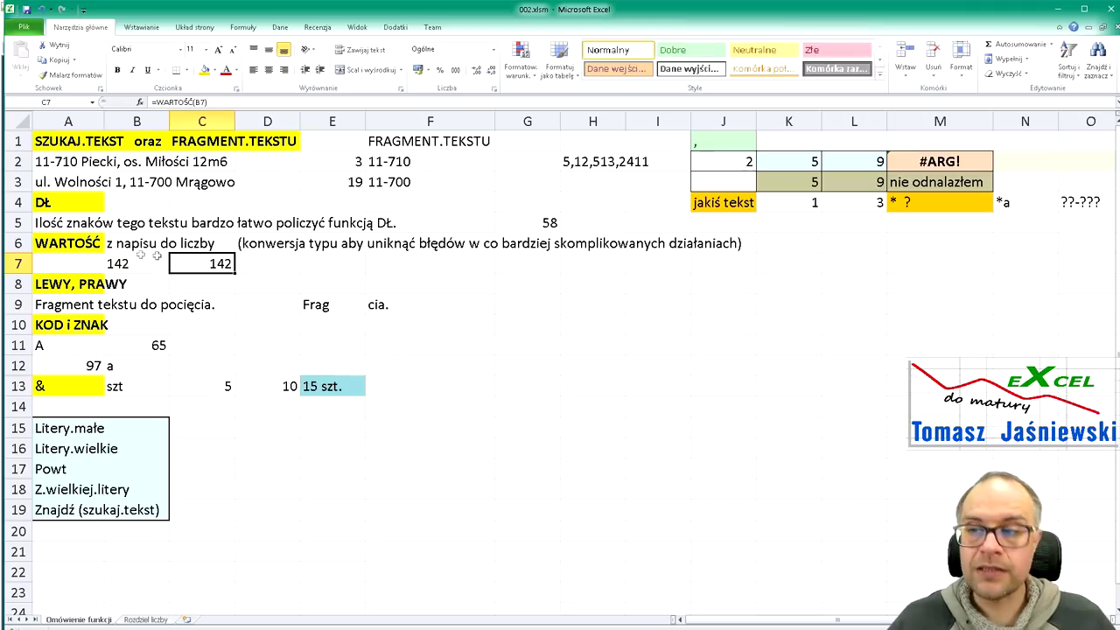
pyautogui.click(128, 260)
pyautogui.click(181, 260)
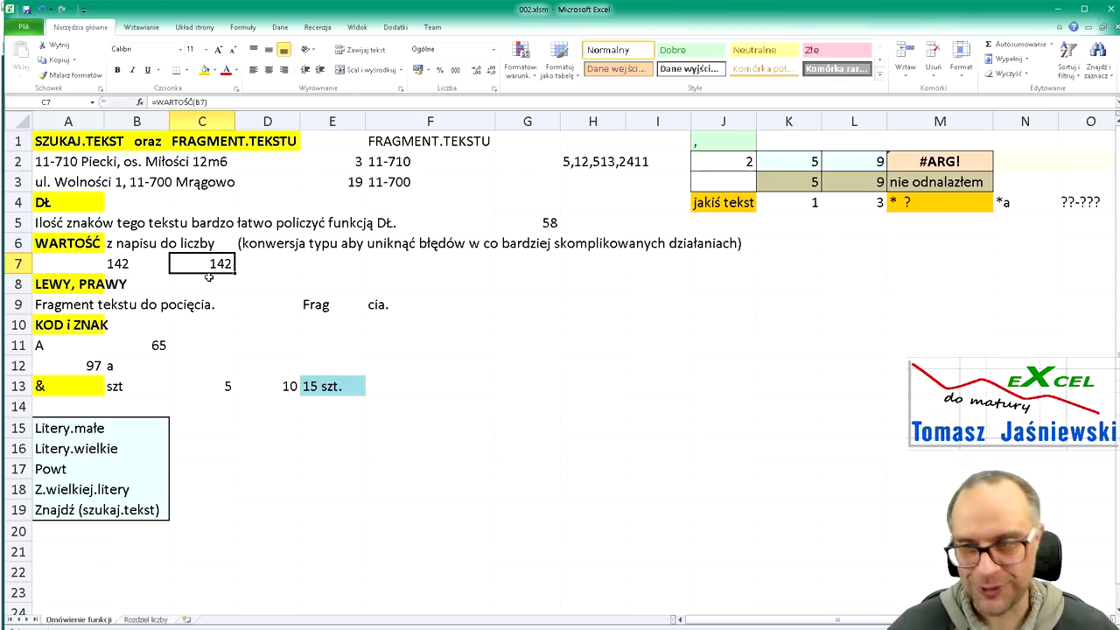
pyautogui.click(63, 283)
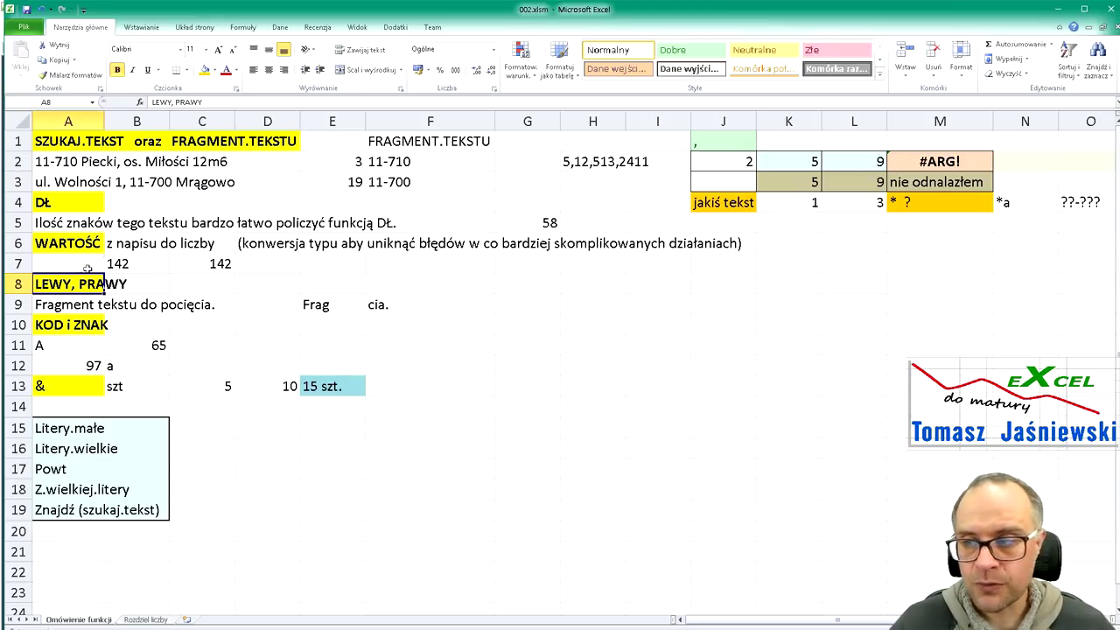
# Review E9's LEWY formula returning "Frag" and F9's =PRAWY($A$9;4) returning "cia."
pyautogui.click(65, 305)
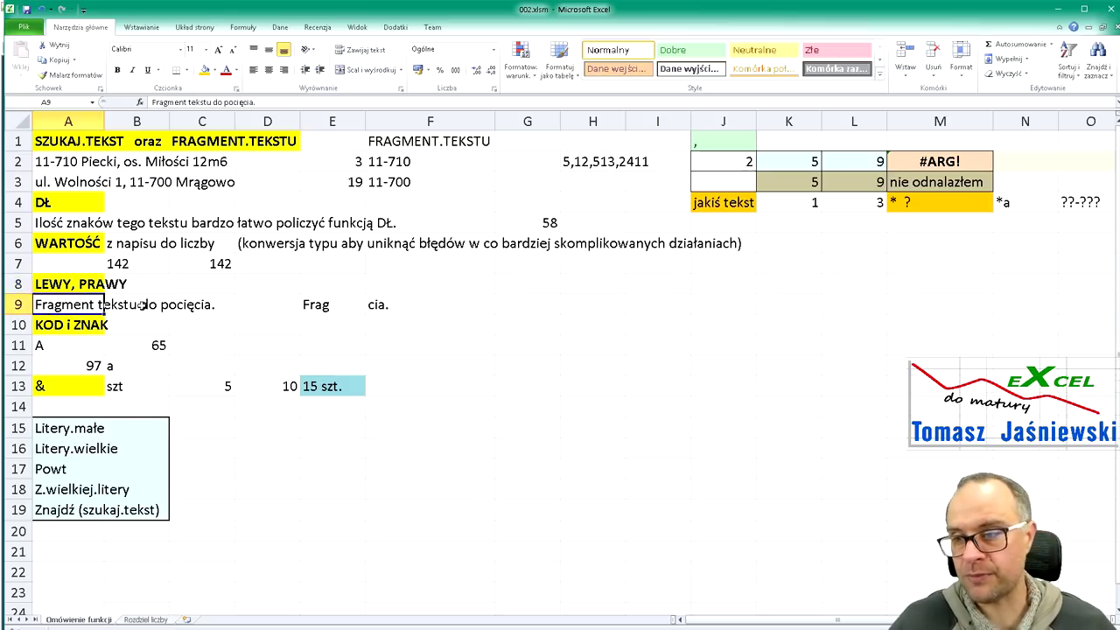
pyautogui.click(315, 309)
pyautogui.press('F2')
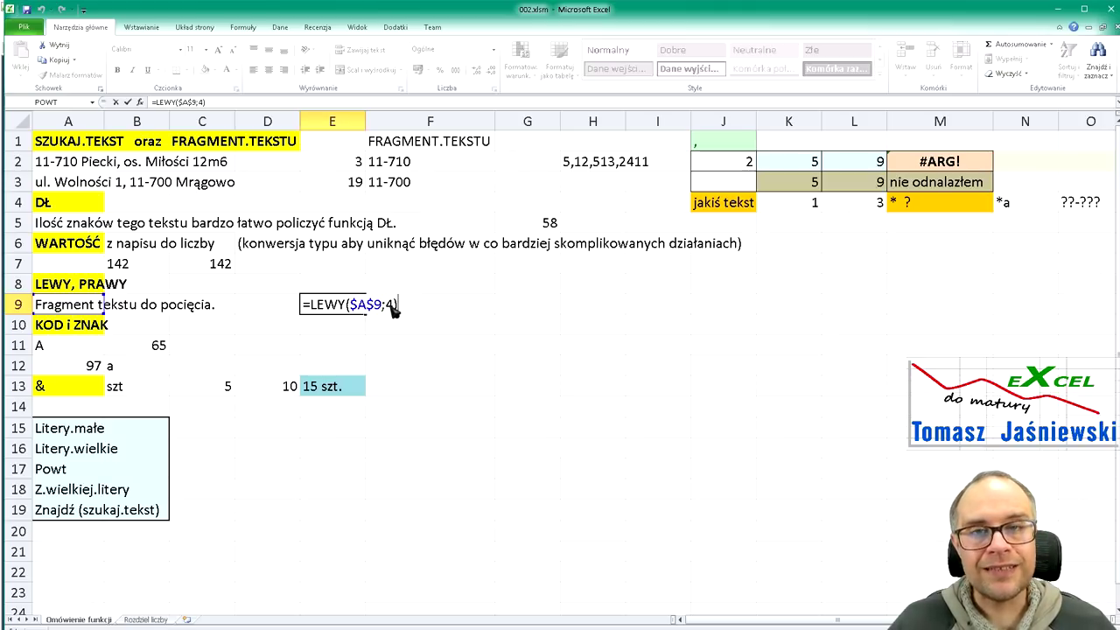
pyautogui.hotkey('ctrl', 'Return')
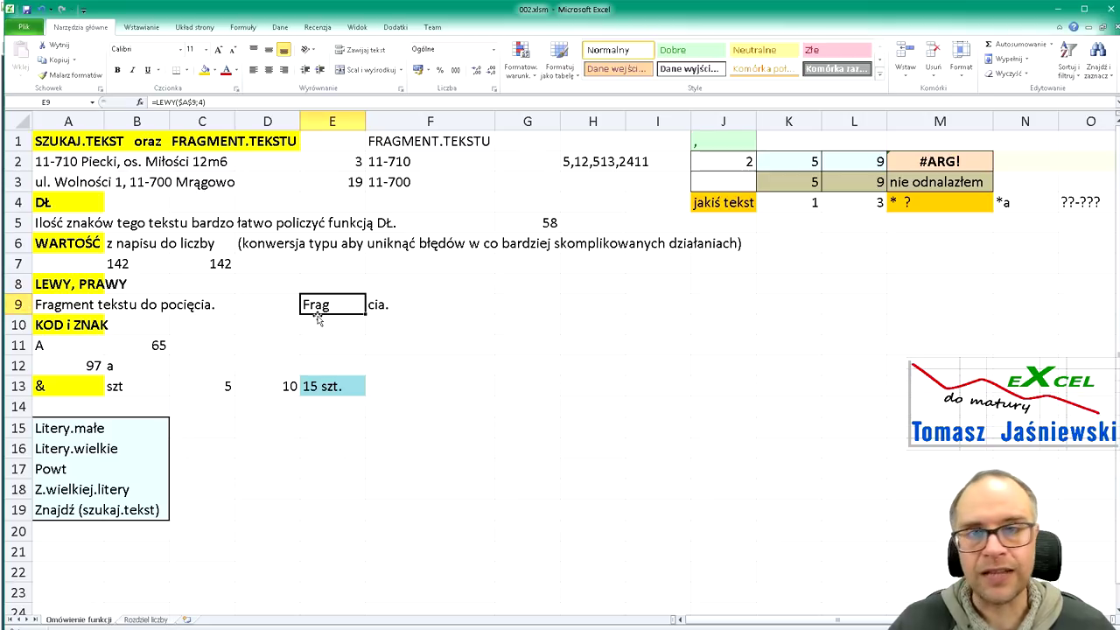
pyautogui.doubleClick(411, 305)
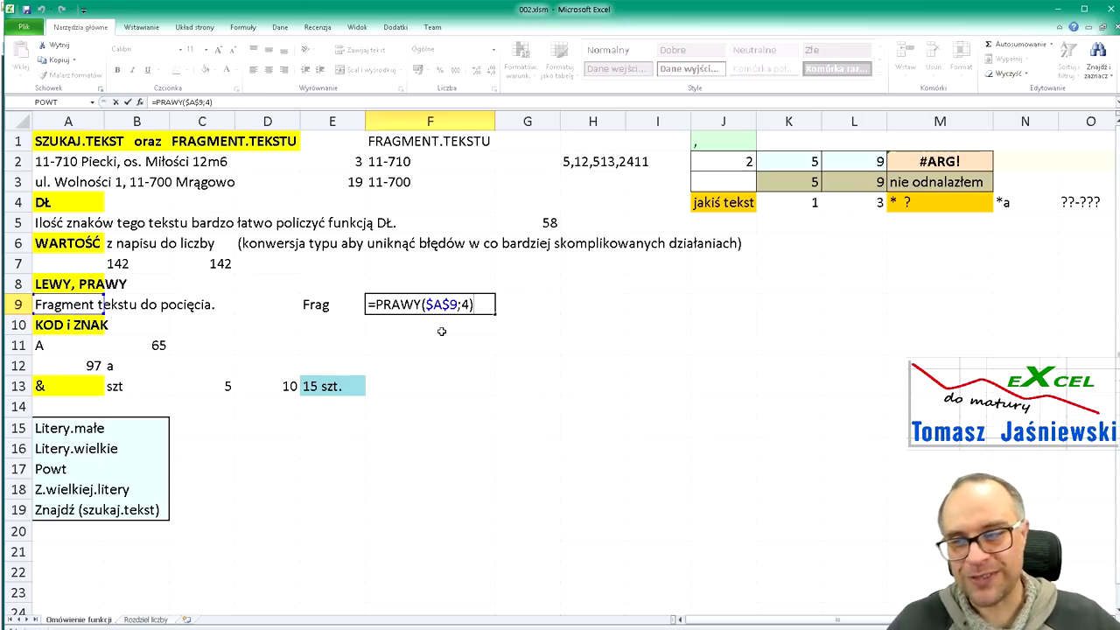
pyautogui.hotkey('ctrl', 'Return')
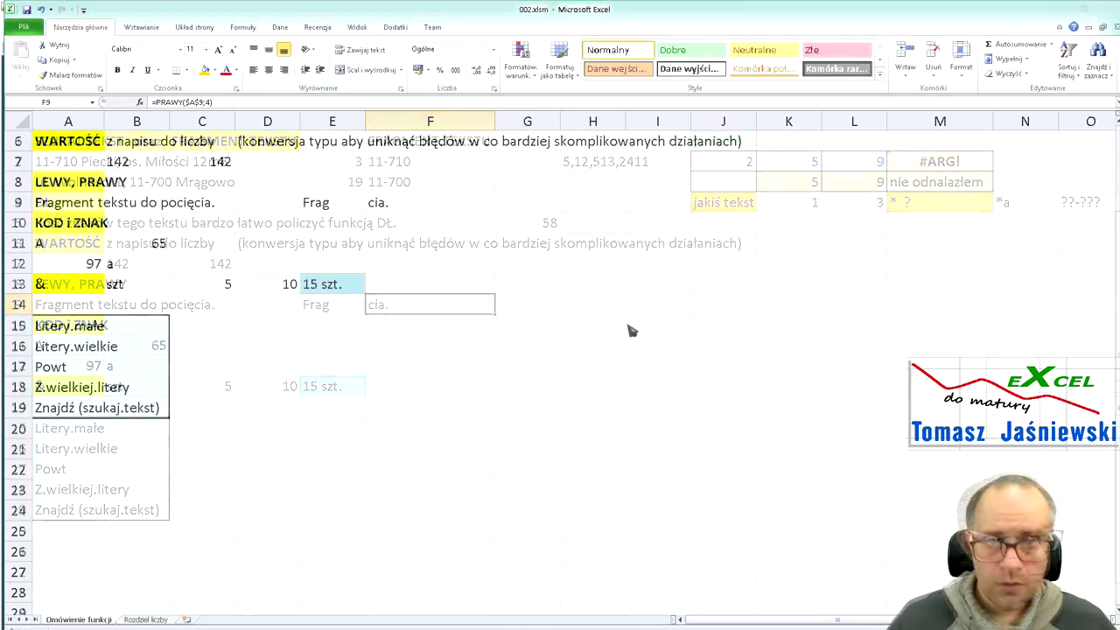
pyautogui.click(58, 223)
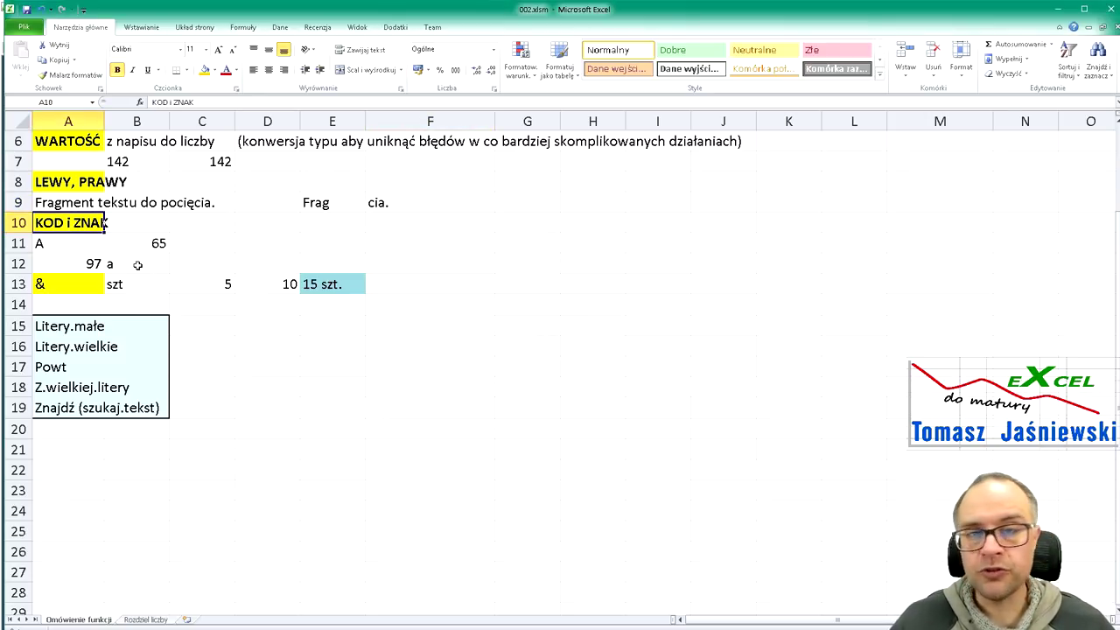
# Inspect the =KOD(A11) formula in B11 that returns the code of A11's letter
pyautogui.click(63, 241)
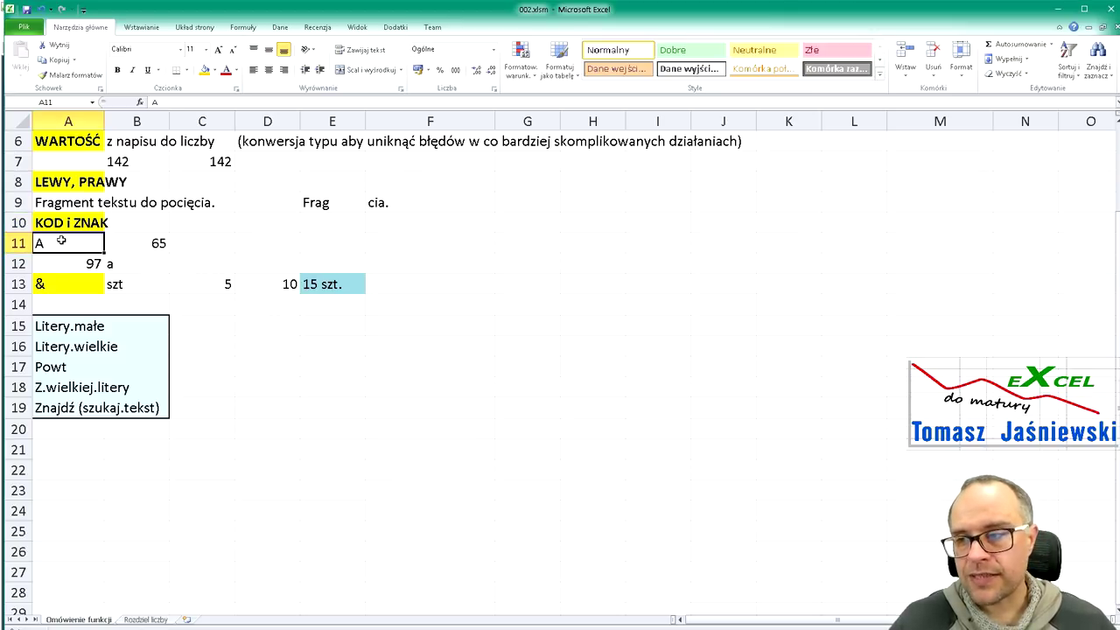
pyautogui.click(158, 243)
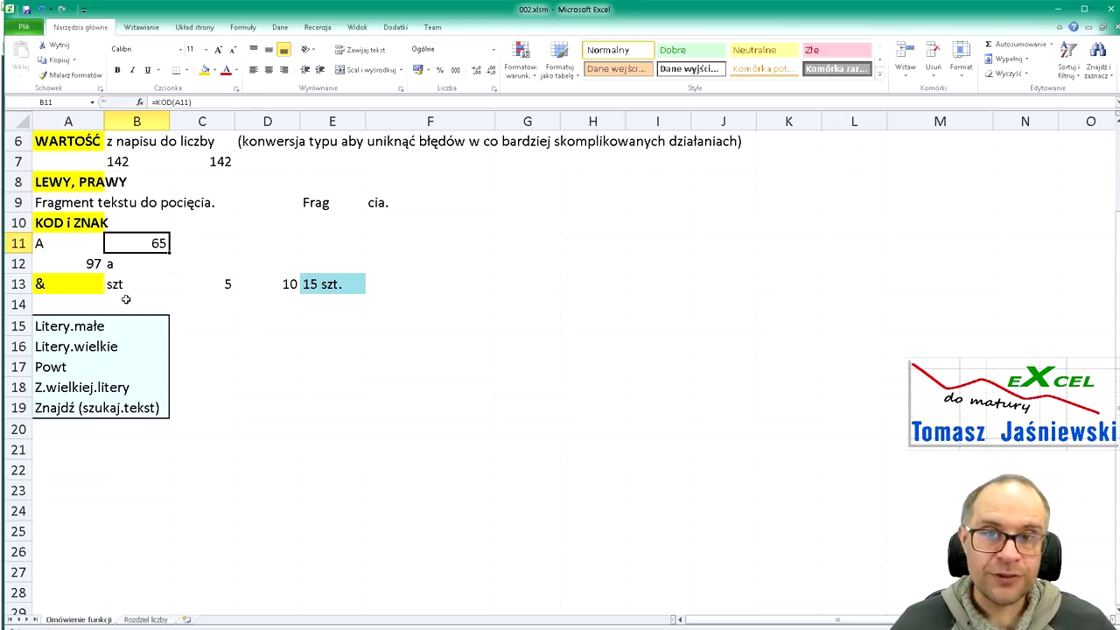
pyautogui.click(61, 246)
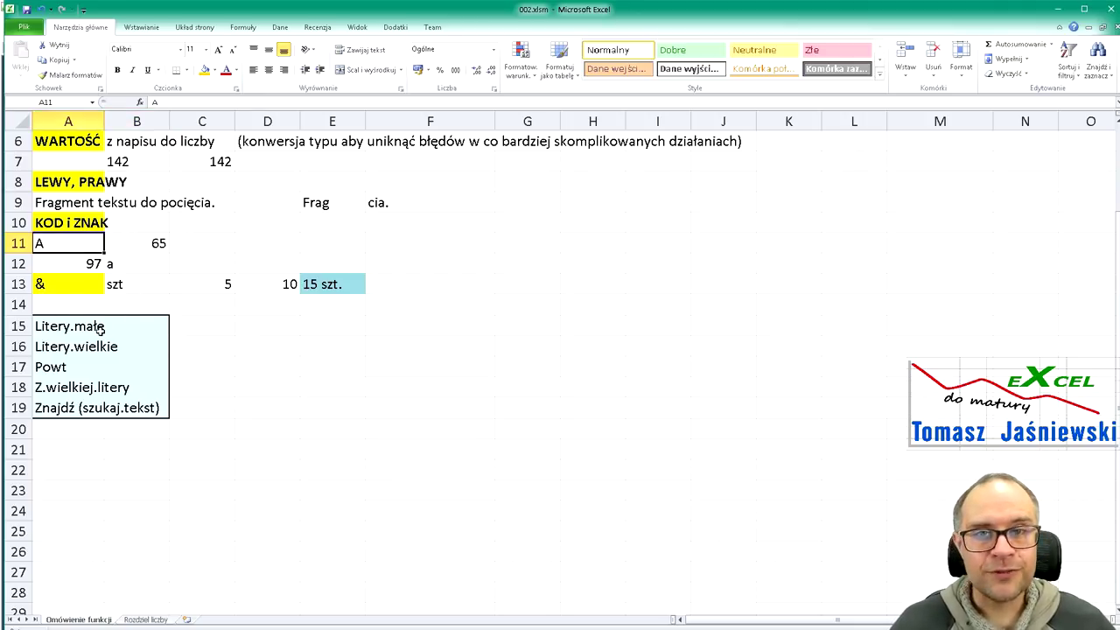
pyautogui.click(156, 247)
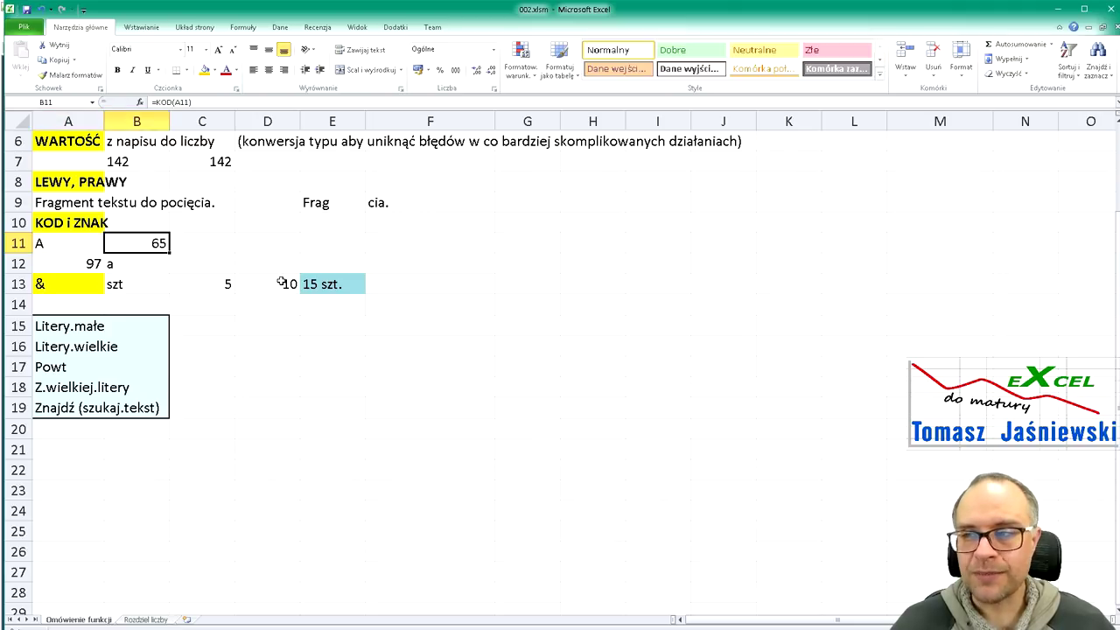
pyautogui.press('F2')
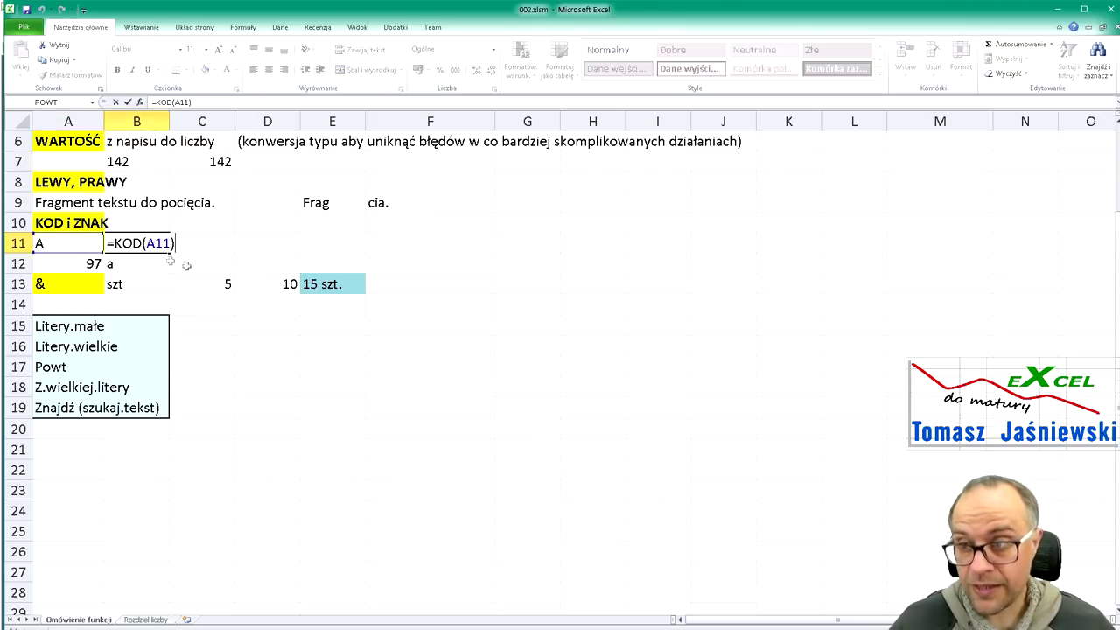
pyautogui.click(46, 245)
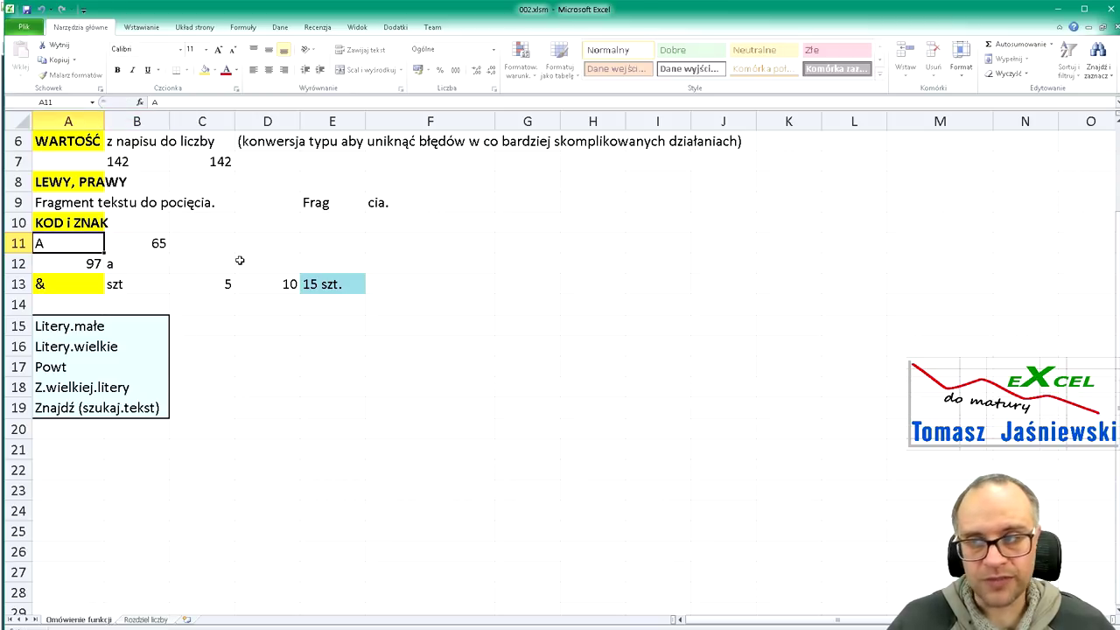
pyautogui.click(158, 245)
pyautogui.press('F2')
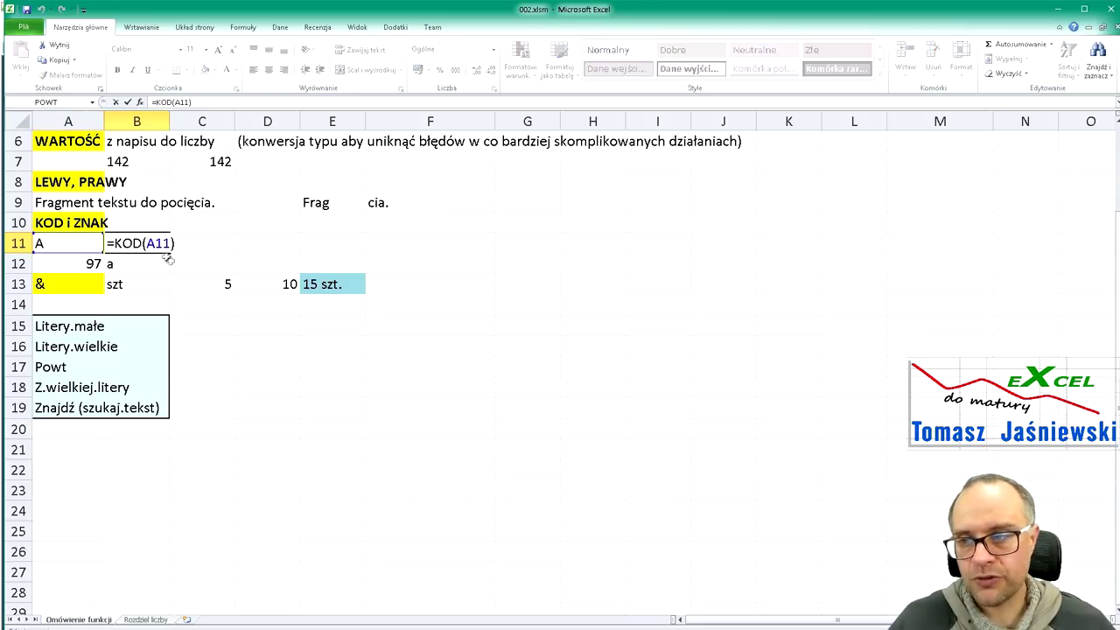
pyautogui.press('Escape')
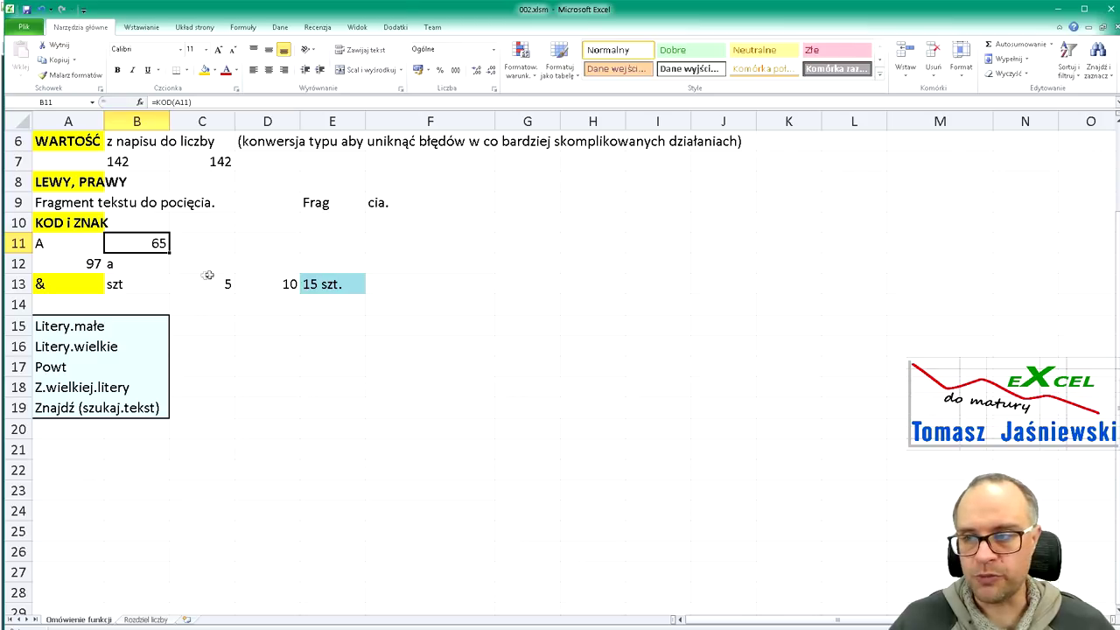
# Change A11 to B, then to C, so B11 returns 67
pyautogui.click(68, 247)
pyautogui.write('B')
pyautogui.press('Return')
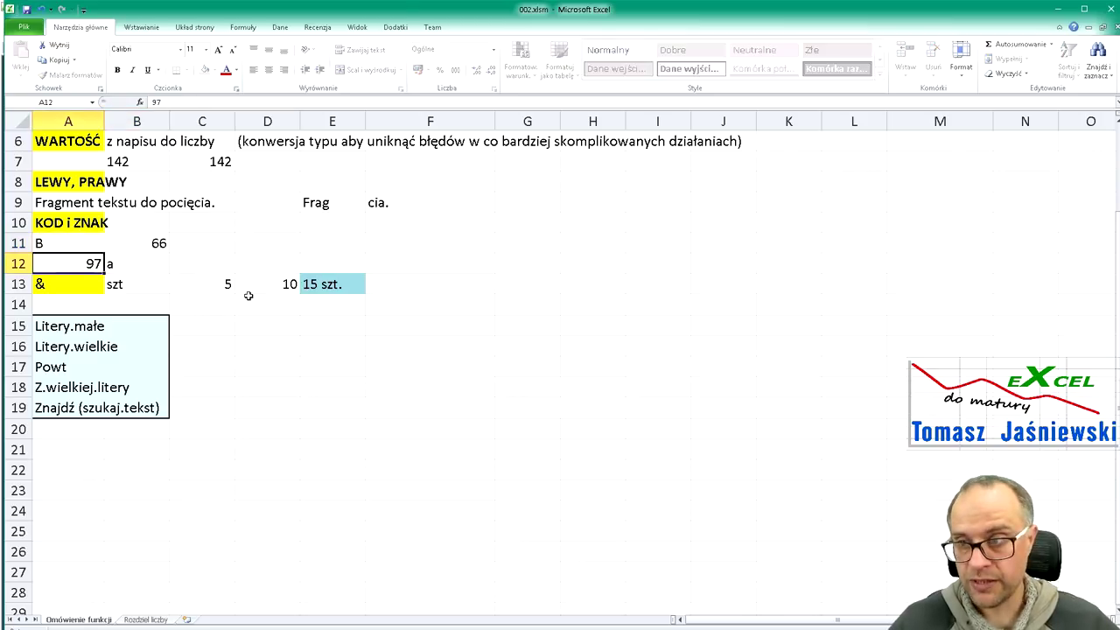
pyautogui.press('Up')
pyautogui.write('C')
pyautogui.press('Return')
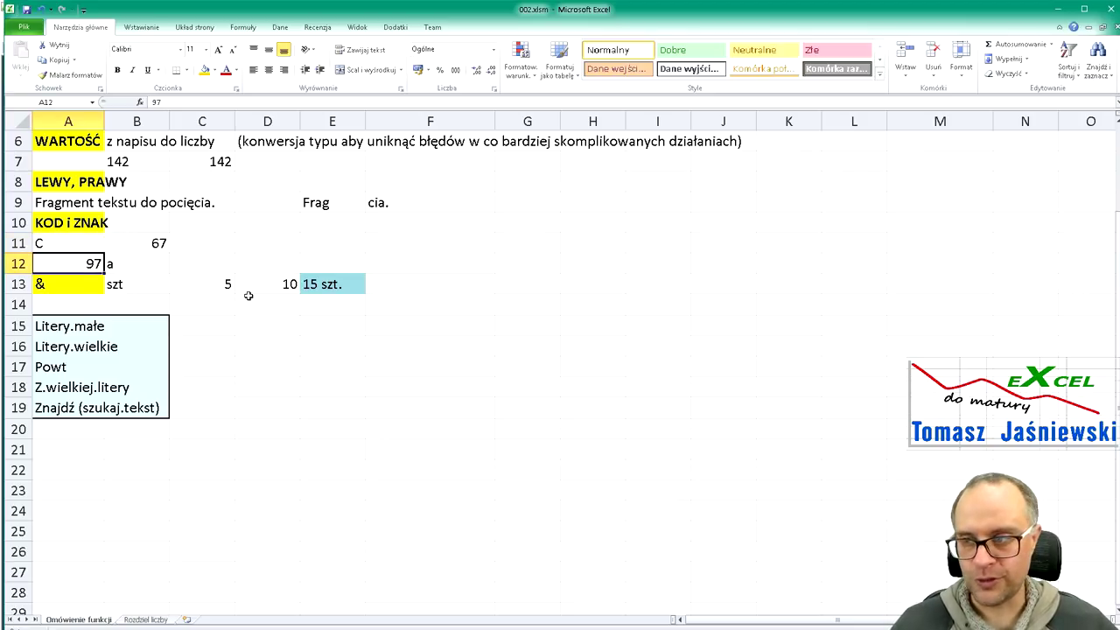
pyautogui.press('Right')
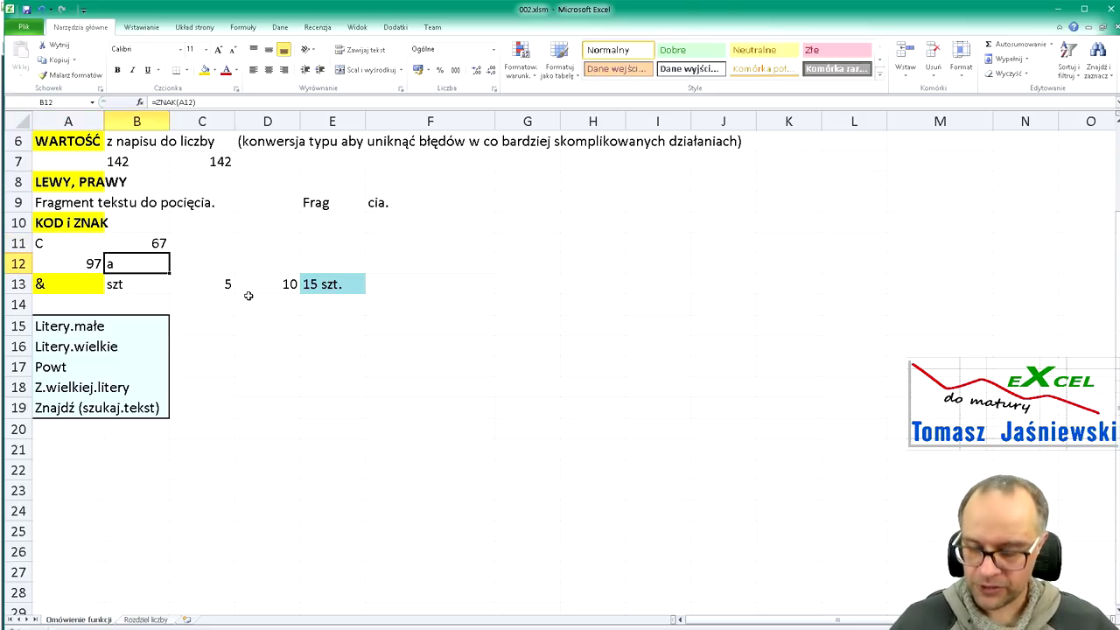
# Check B12's =ZNAK(A12) showing "a", then enter 98 and finally 111 in A12
pyautogui.press('F2')
pyautogui.press('Escape')
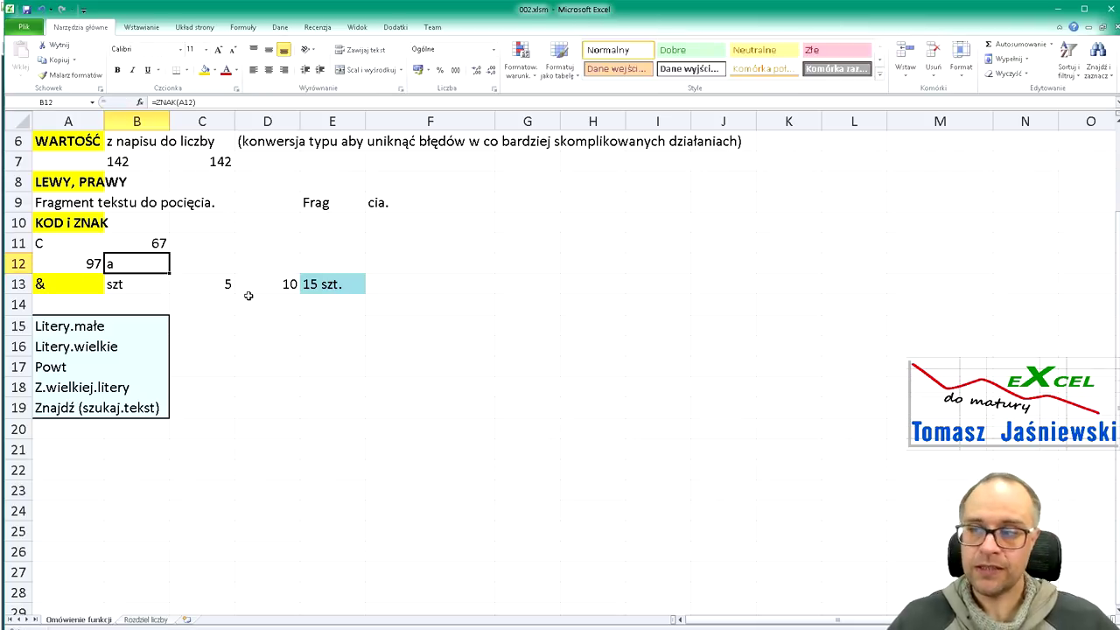
pyautogui.press('Left')
pyautogui.write('98')
pyautogui.press('Return')
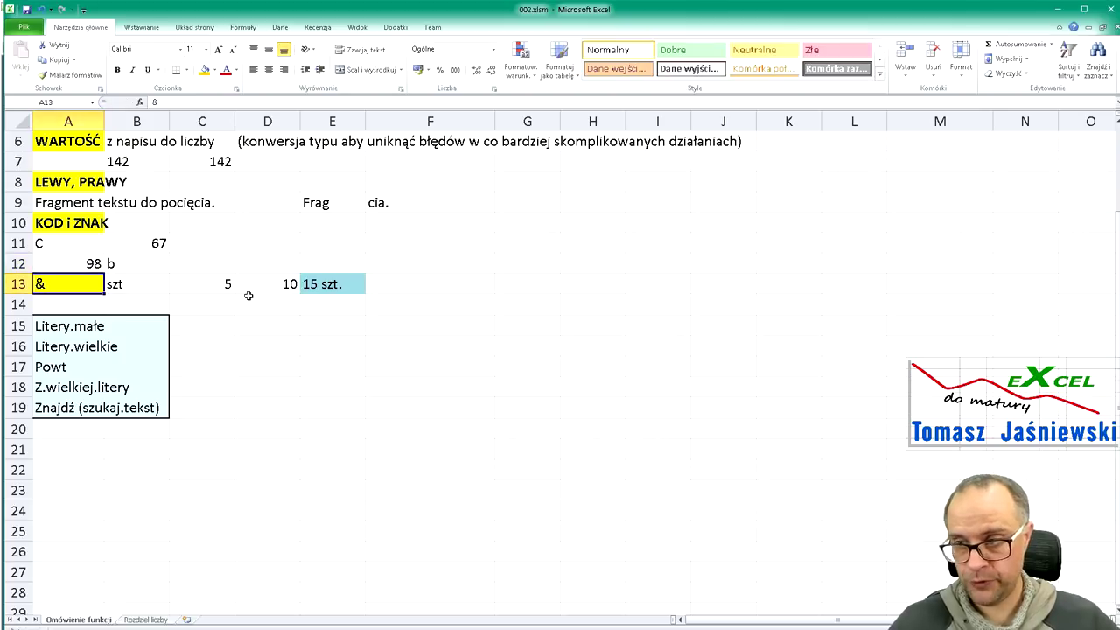
pyautogui.press('Up')
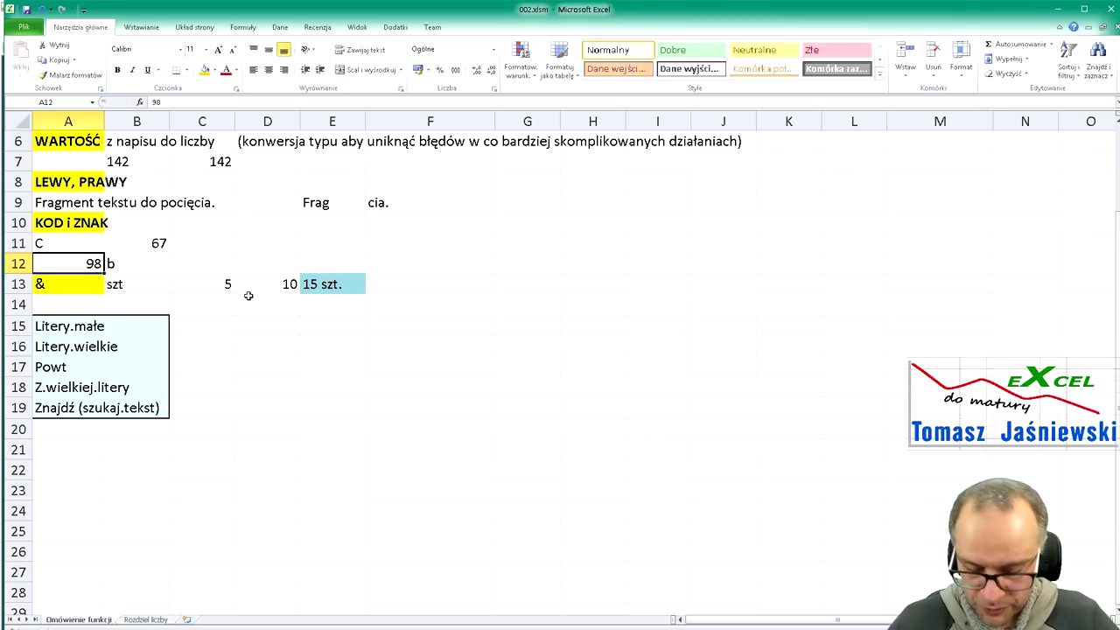
pyautogui.write('111')
pyautogui.press('Return')
pyautogui.press('Up')
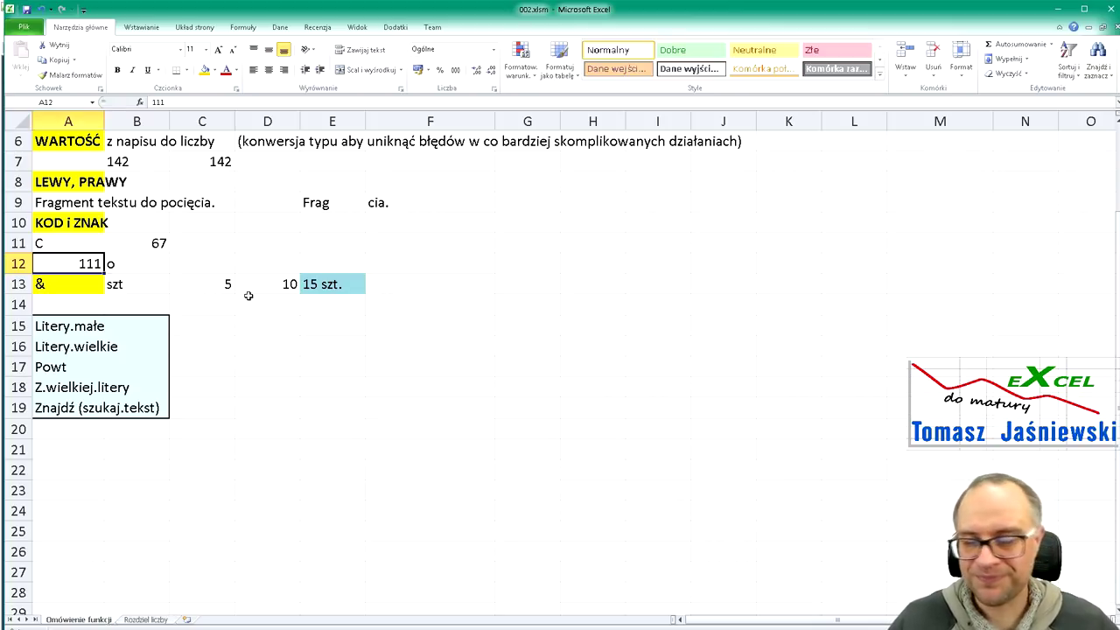
# Cancel the stray "{" entry in C12 and move to the & example in A13
pyautogui.press('Right')
pyautogui.press('Right')
pyautogui.write('{')
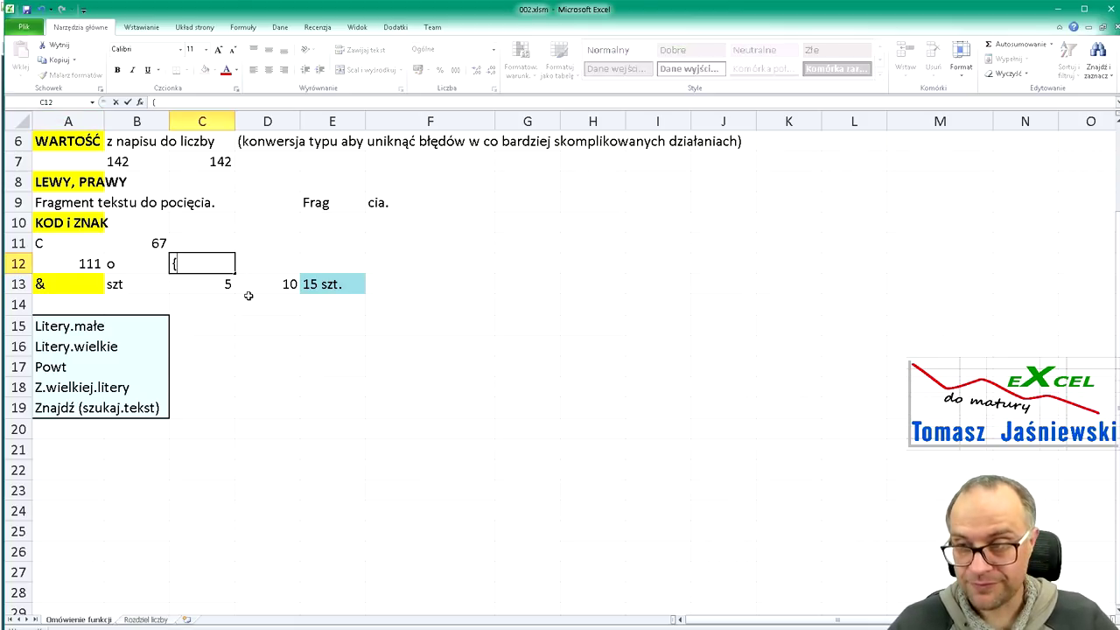
pyautogui.press('Escape')
pyautogui.press('Down')
pyautogui.press('Left')
pyautogui.press('Left')
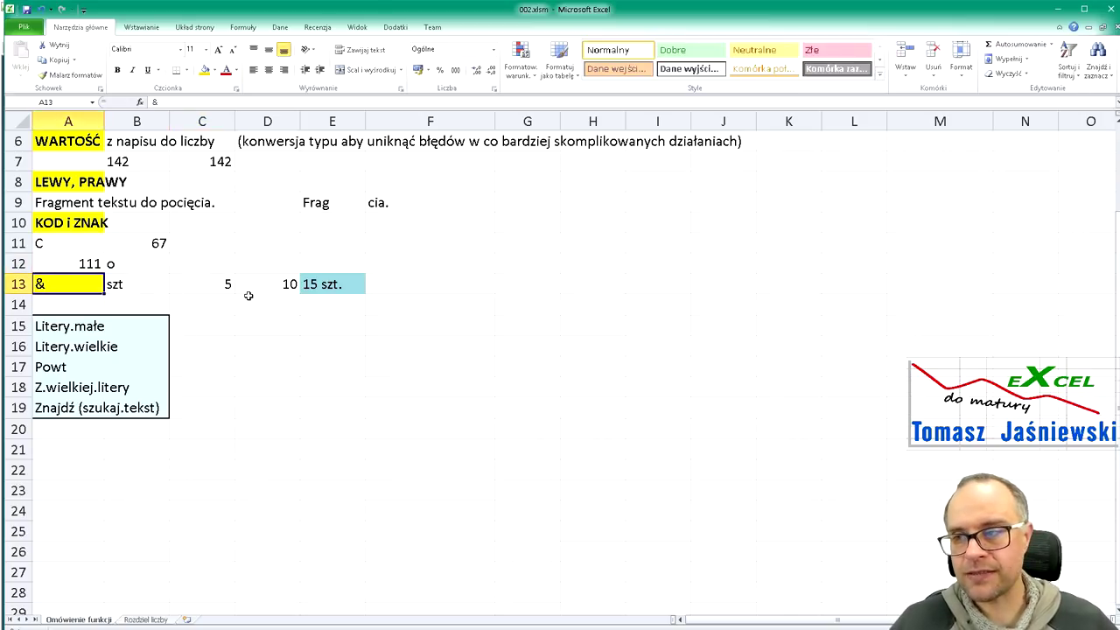
pyautogui.press('Right')
pyautogui.press('Left')
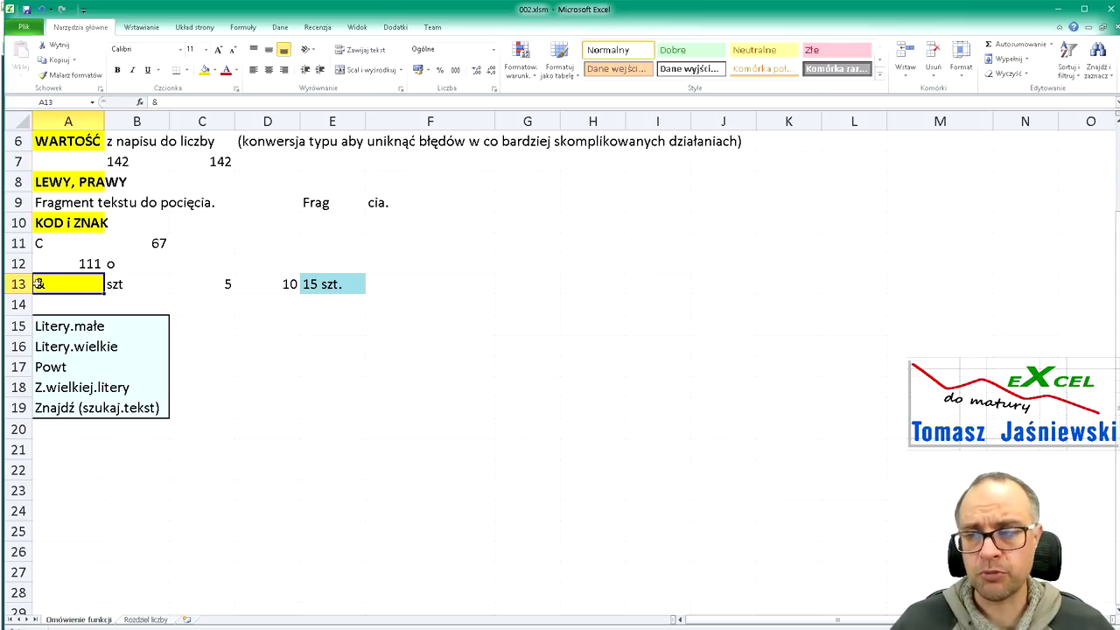
# Format the szt label in B13 as Text
pyautogui.click(150, 285)
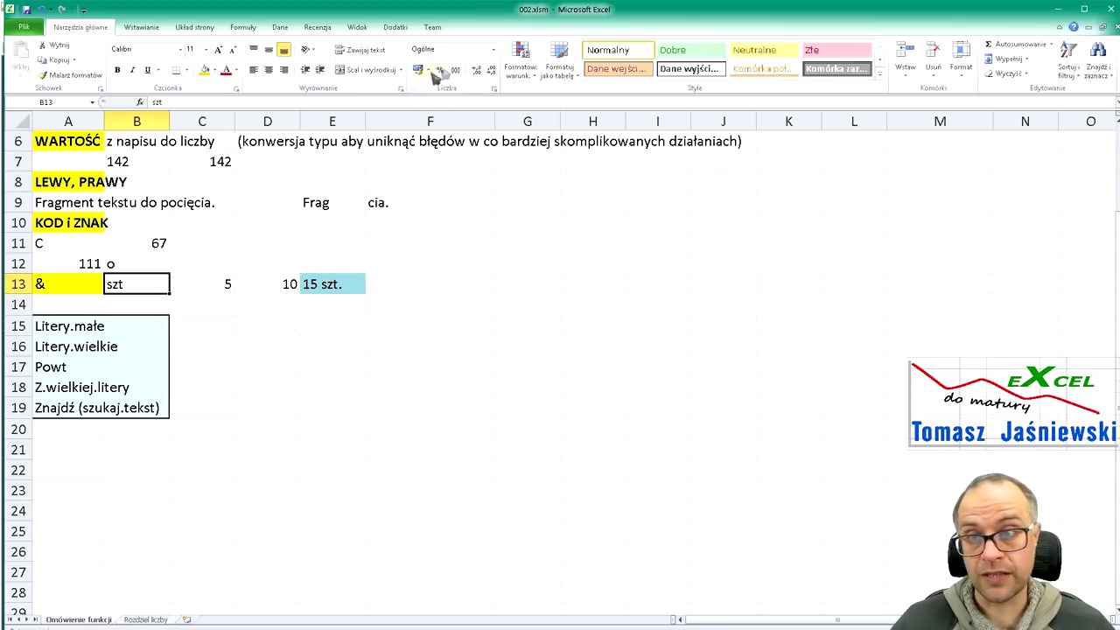
pyautogui.click(493, 50)
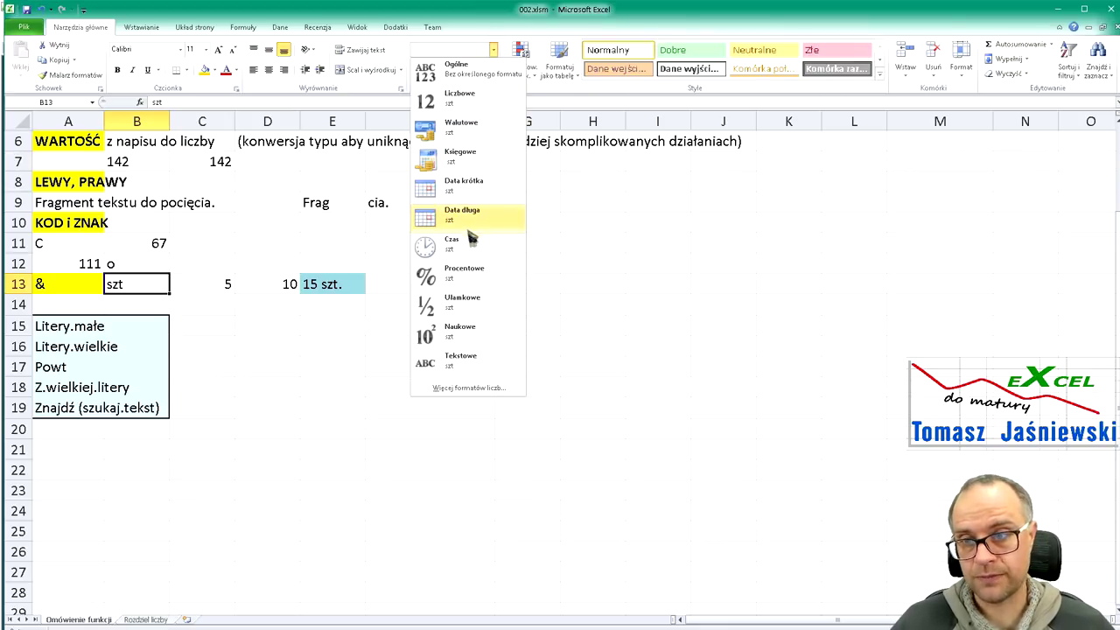
pyautogui.click(460, 359)
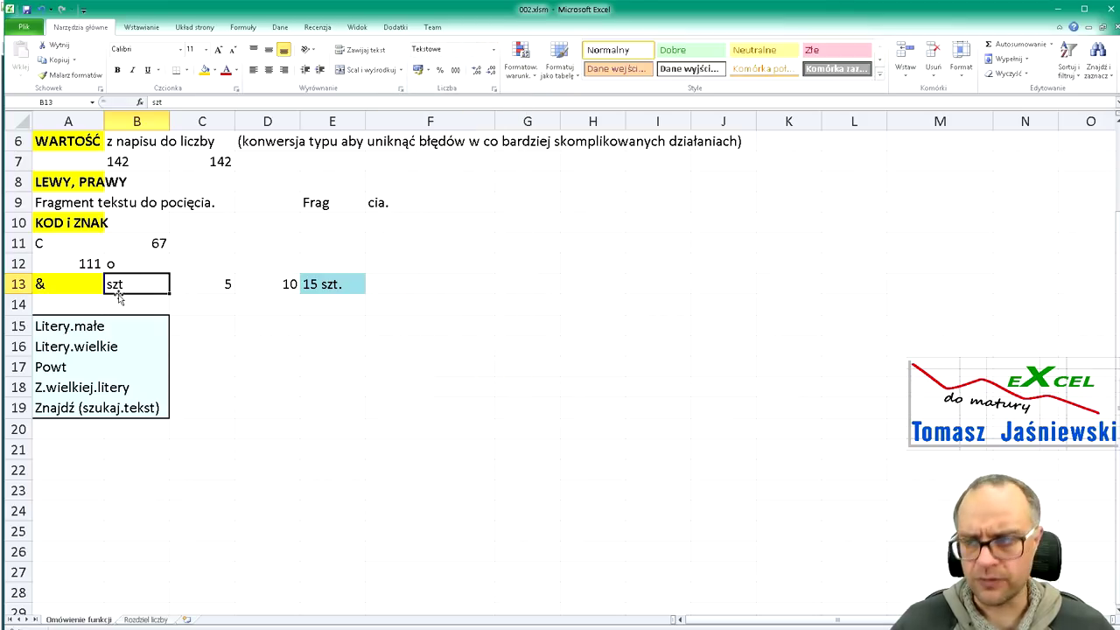
# Review the & example cells C13, D13, B13 and the joined result in E13
pyautogui.click(213, 290)
pyautogui.click(251, 287)
pyautogui.click(215, 286)
pyautogui.click(274, 285)
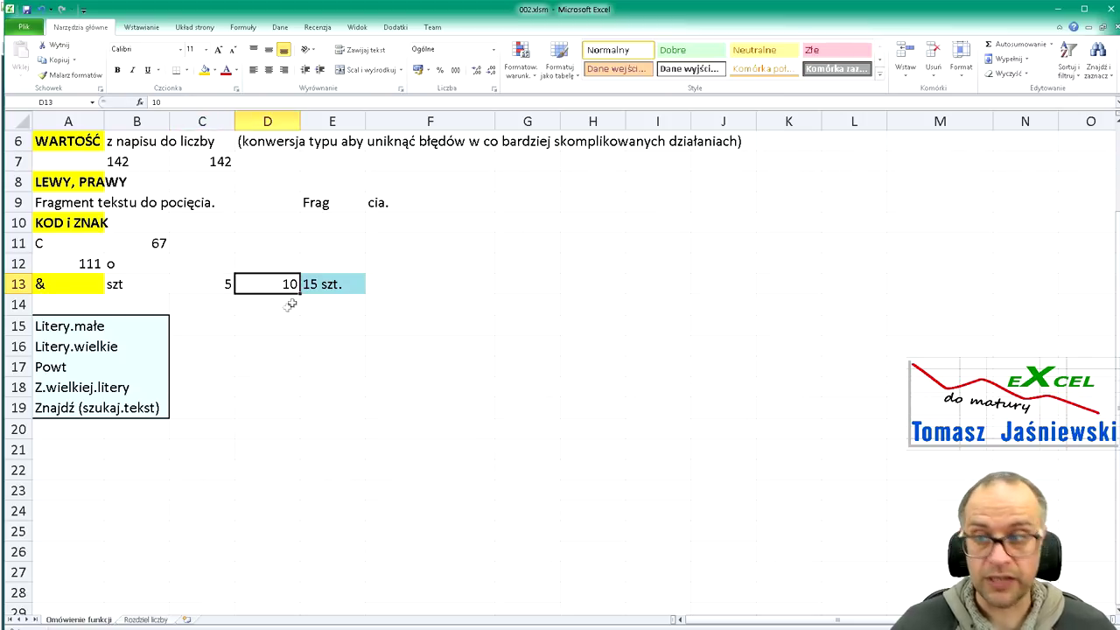
pyautogui.click(323, 284)
pyautogui.click(214, 289)
pyautogui.moveTo(214, 288); pyautogui.dragTo(262, 290)
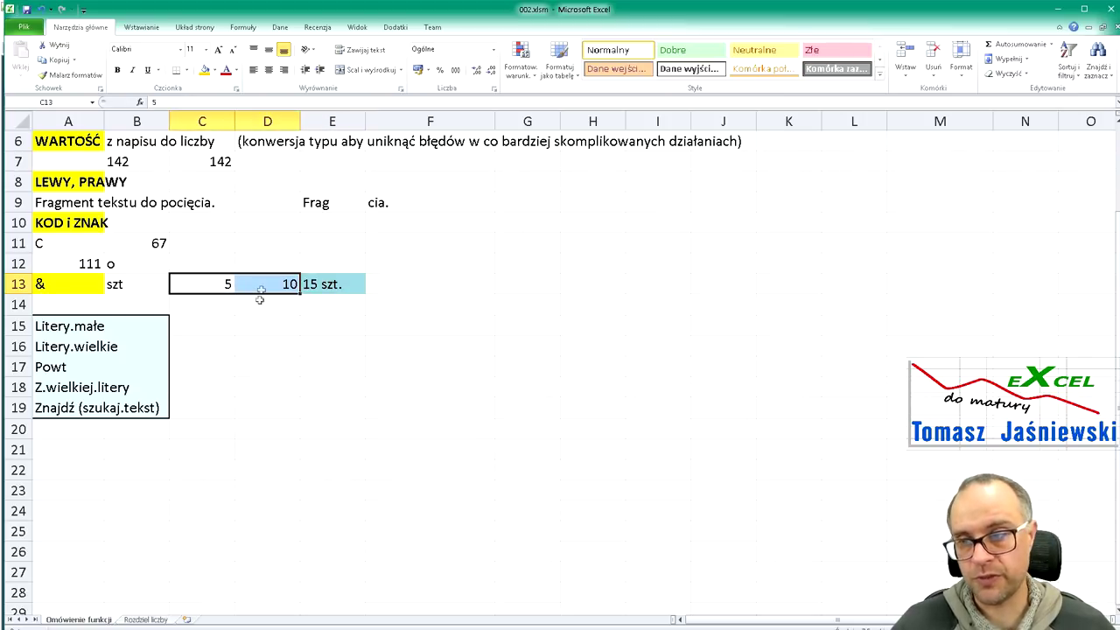
pyautogui.click(139, 289)
pyautogui.click(357, 285)
pyautogui.click(205, 287)
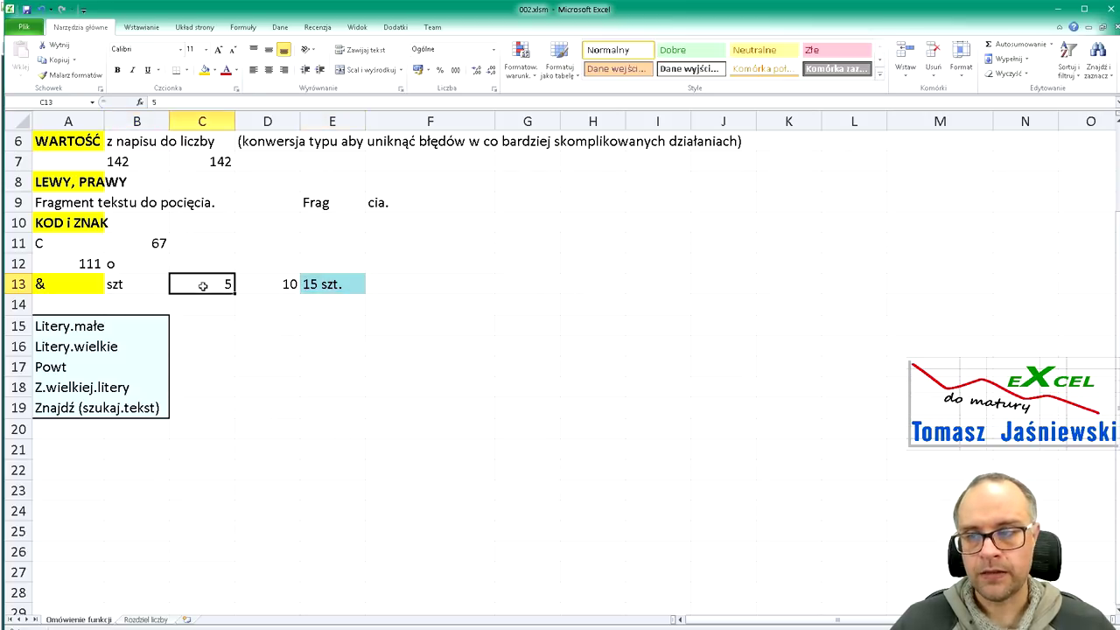
# Set C13 to 20 and D13 to 50 so E13 reads 70 szt., then show E13's formula
pyautogui.write('20')
pyautogui.press('Return')
pyautogui.press('Right')
pyautogui.press('Up')
pyautogui.press('Right')
pyautogui.press('Left')
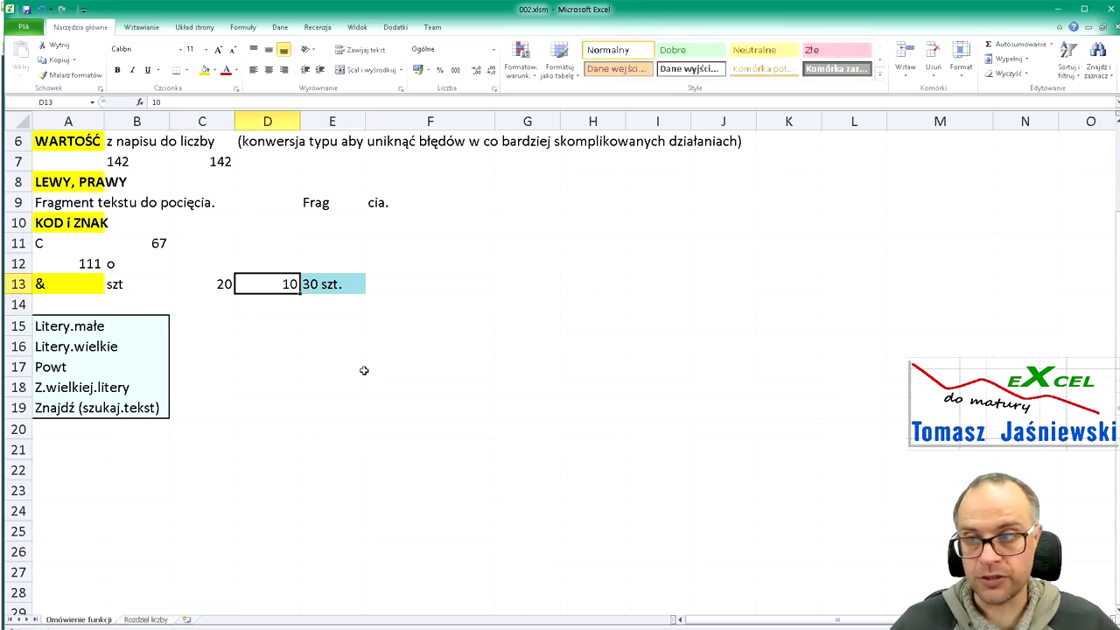
pyautogui.write('50')
pyautogui.press('Return')
pyautogui.press('Up')
pyautogui.press('Right')
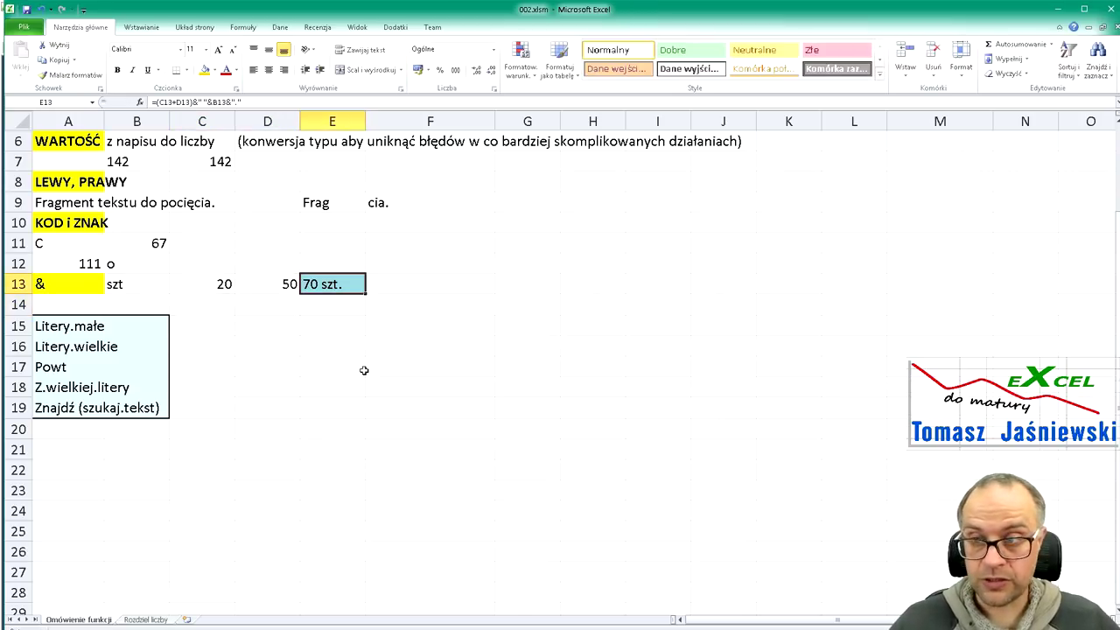
pyautogui.press('F2')
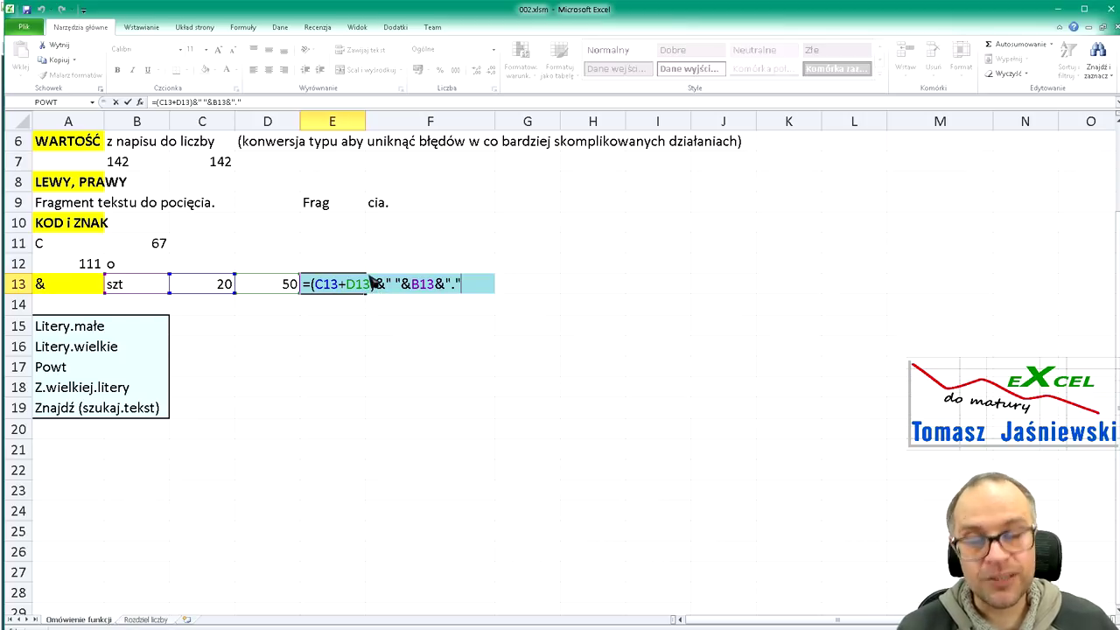
pyautogui.moveTo(386, 287); pyautogui.dragTo(409, 288)
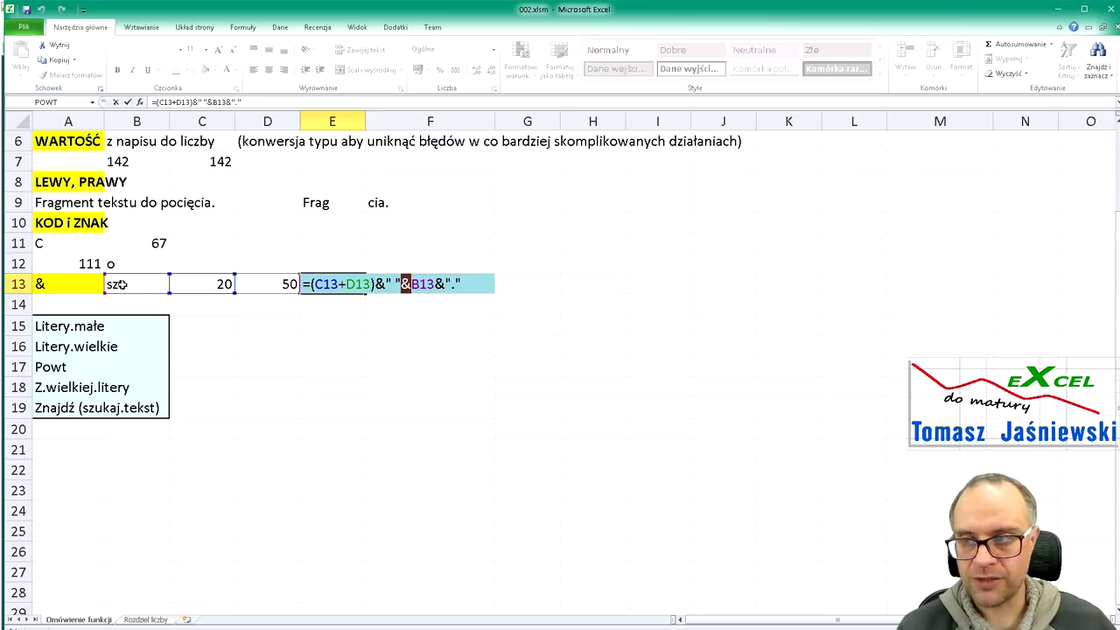
pyautogui.click(445, 296)
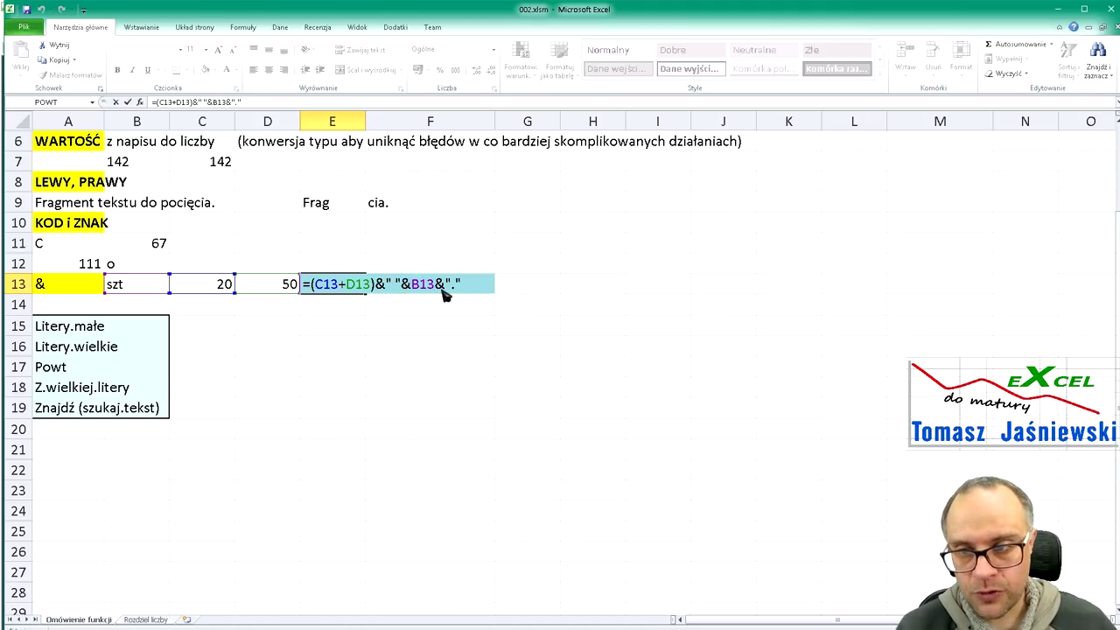
pyautogui.moveTo(465, 296); pyautogui.dragTo(451, 294)
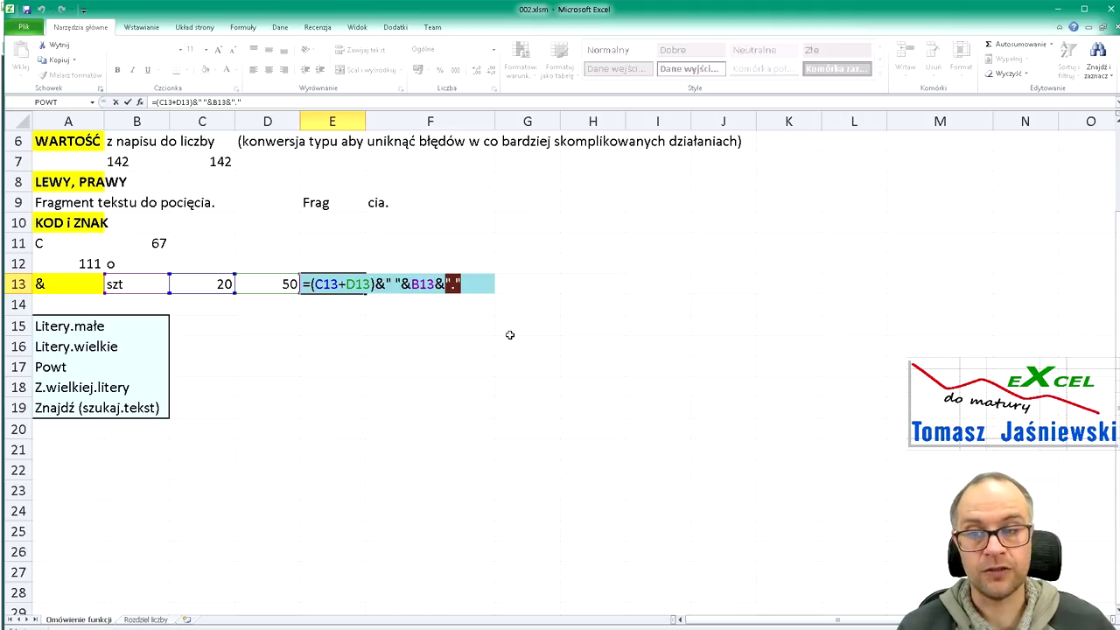
pyautogui.press('Return')
pyautogui.press('Up')
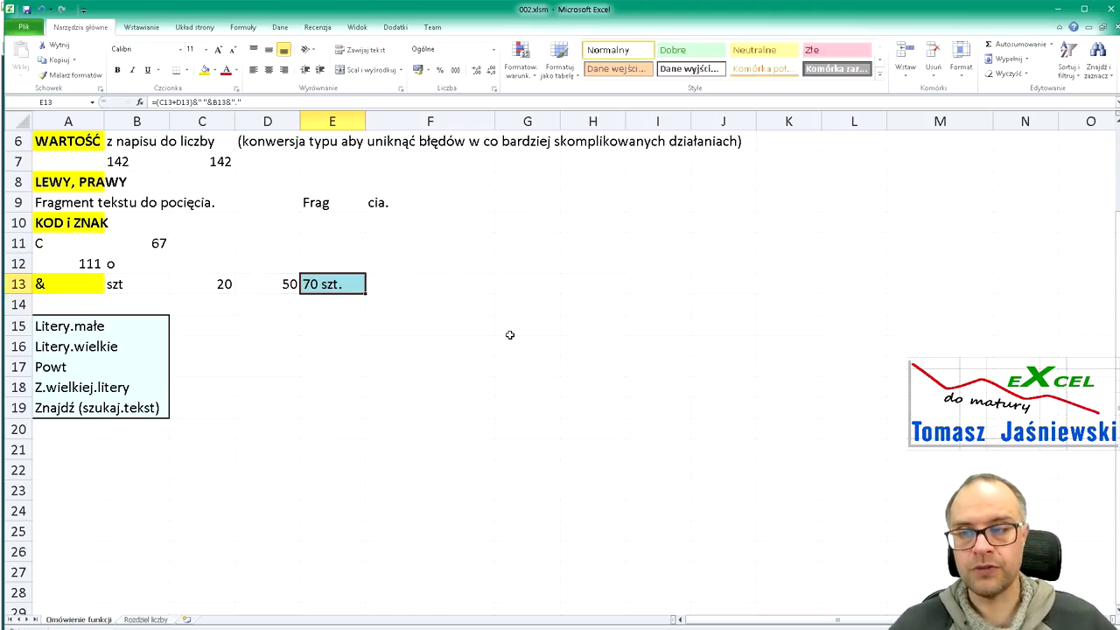
pyautogui.press('Left')
pyautogui.press('Left')
pyautogui.press('Right')
pyautogui.press('Left')
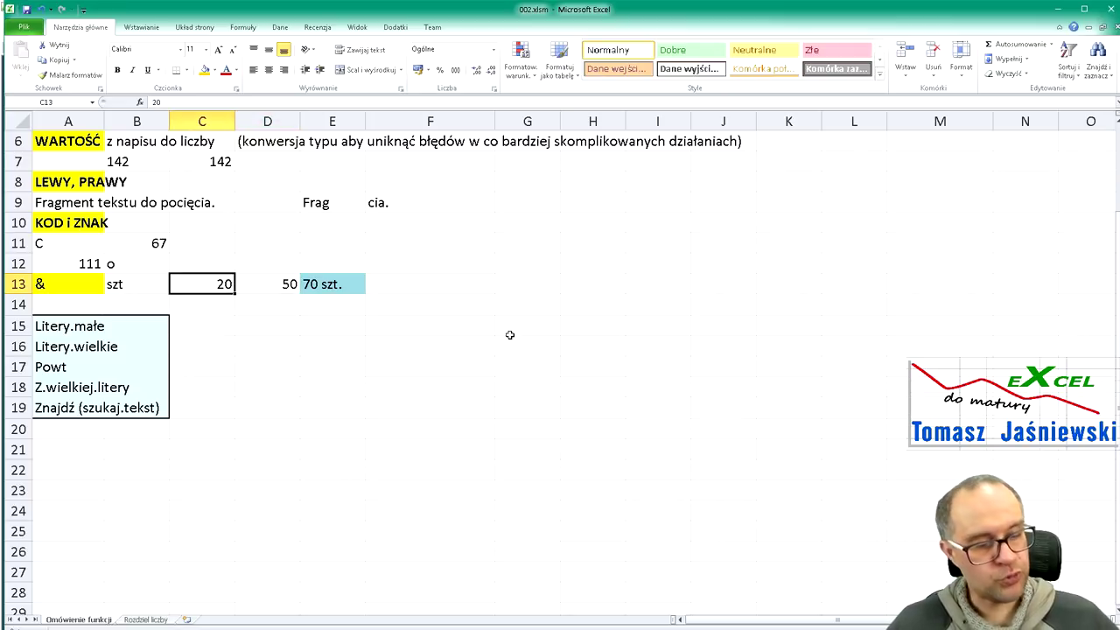
pyautogui.press('Right')
pyautogui.press('Right')
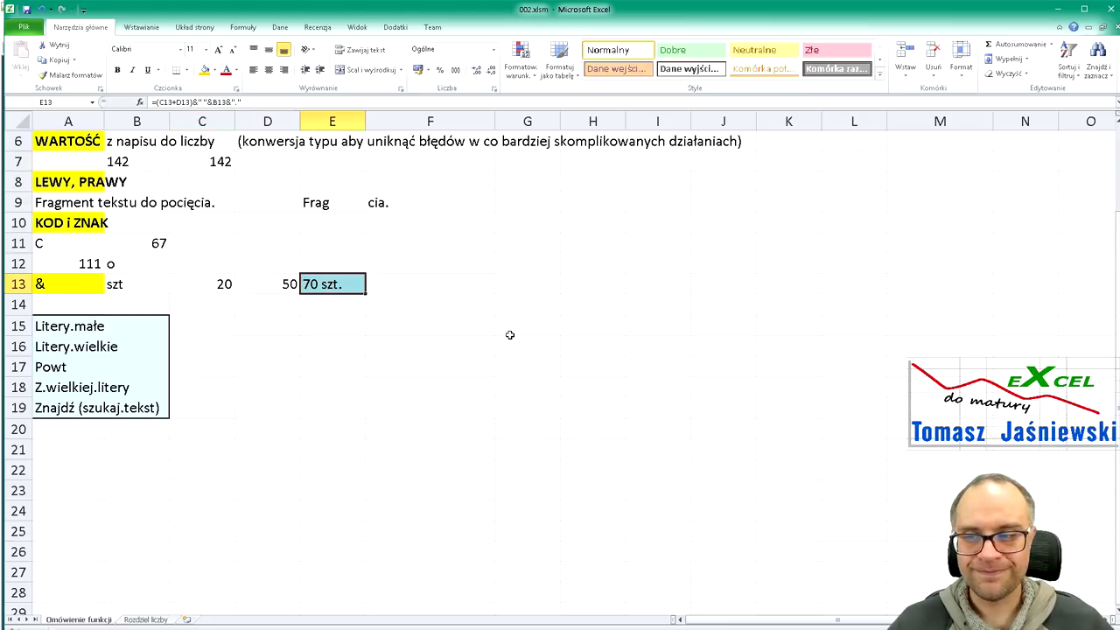
pyautogui.press('Down')
pyautogui.press('Up')
pyautogui.press('Left')
pyautogui.press('Left')
pyautogui.press('Left')
pyautogui.press('Left')
pyautogui.press('Right')
pyautogui.press('Right')
pyautogui.press('Right')
pyautogui.press('F2')
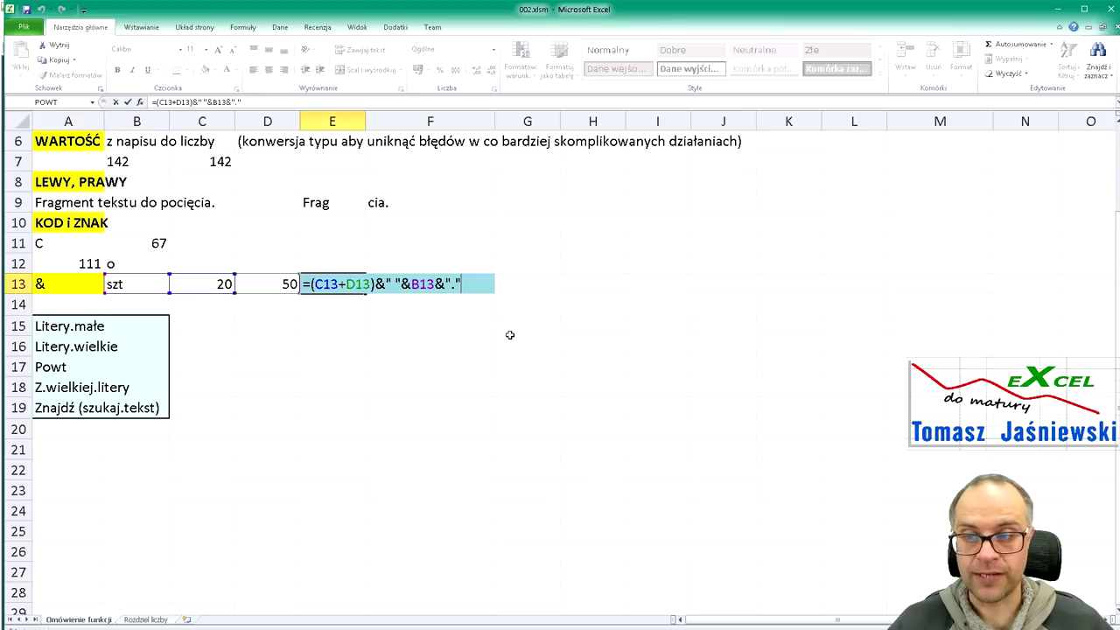
pyautogui.press('Return')
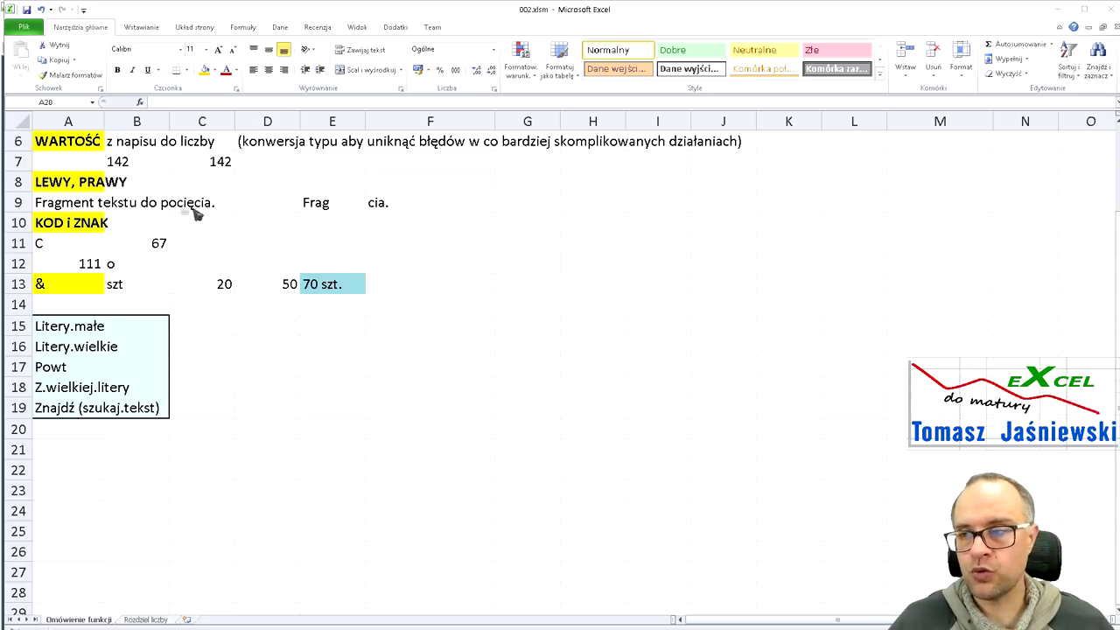
pyautogui.scroll(2, 222, 391)
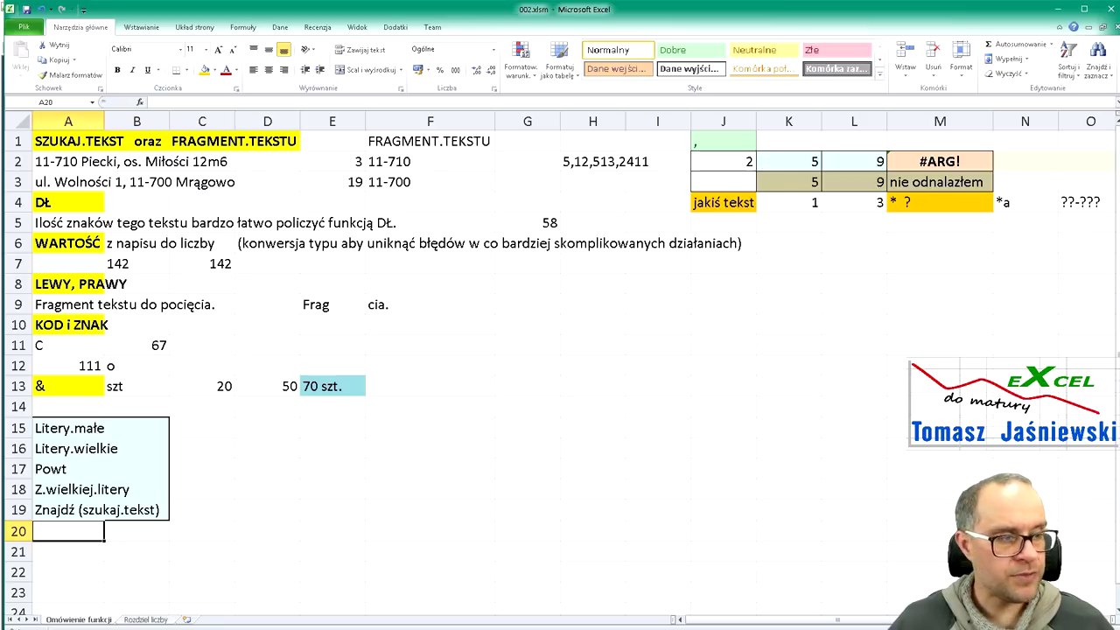
pyautogui.hotkey('ctrl', 'pagedown')
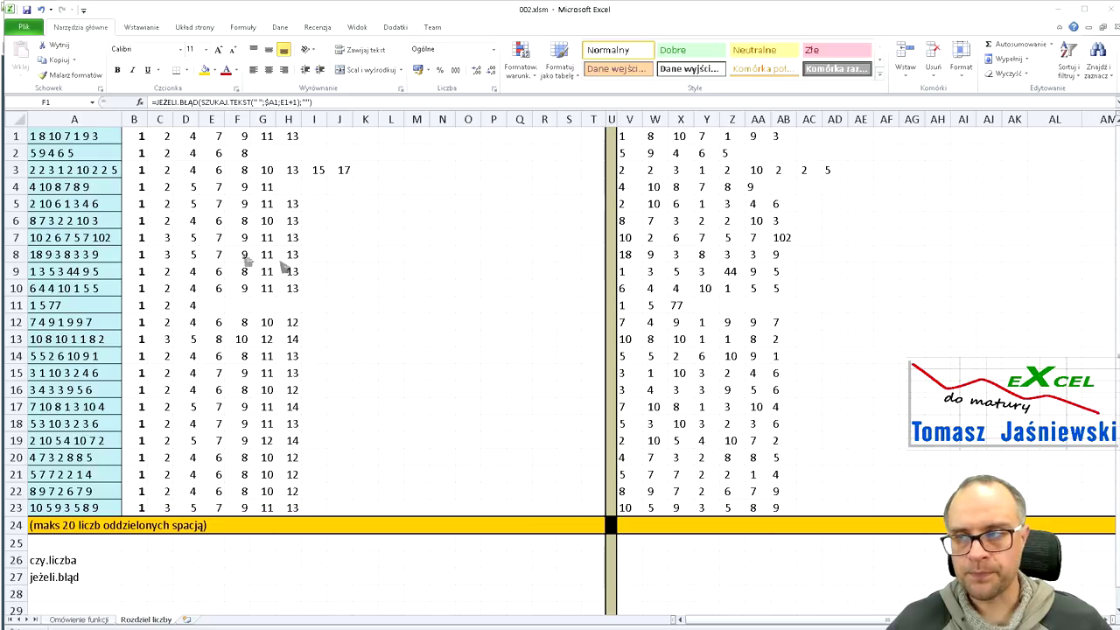
# Inspect A1's number string, then A11's short list, and return to A1
pyautogui.click(65, 135)
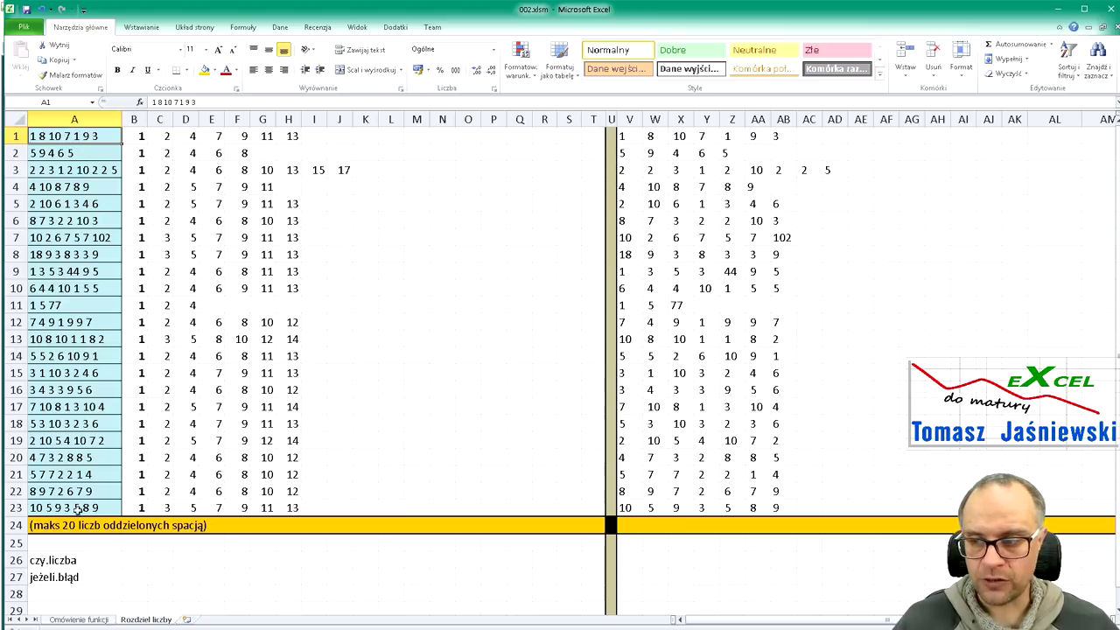
pyautogui.click(83, 305)
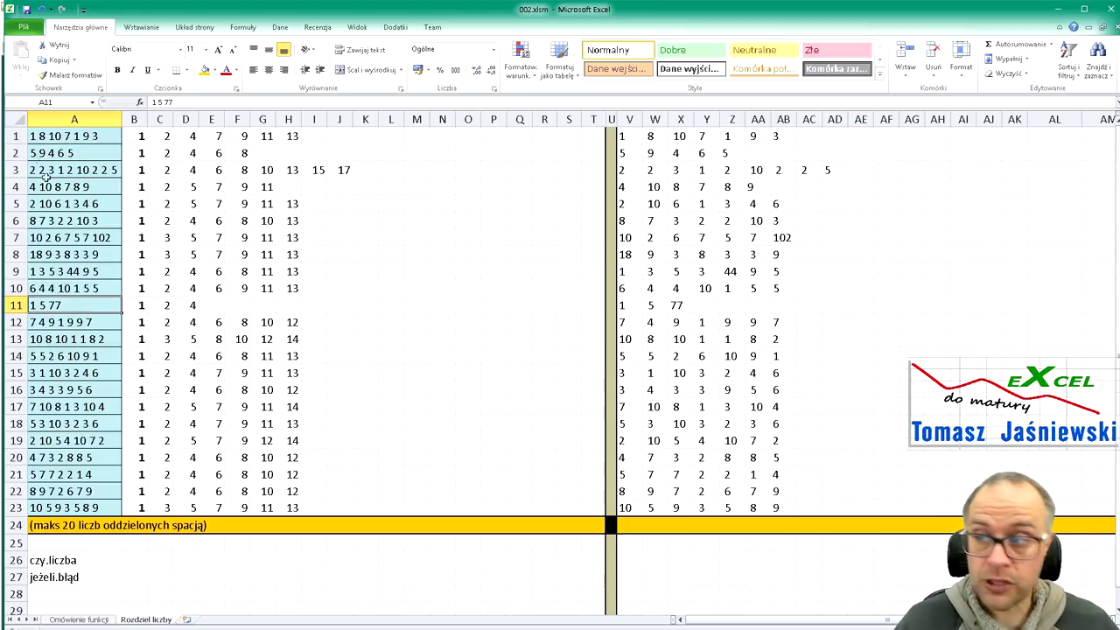
pyautogui.click(41, 138)
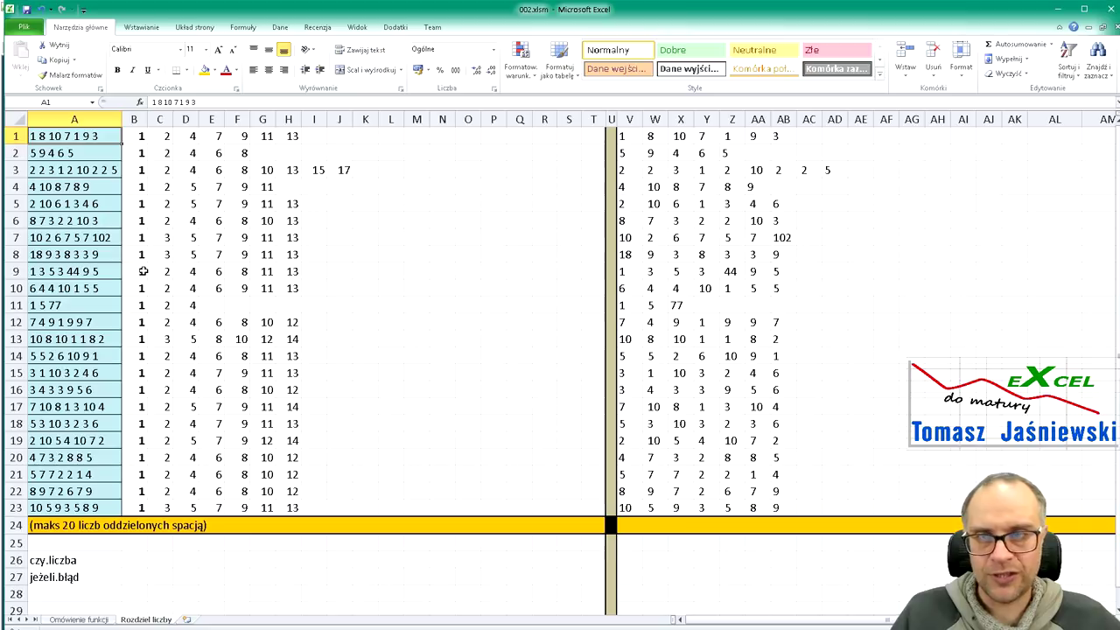
pyautogui.click(140, 135)
pyautogui.moveTo(595, 140); pyautogui.dragTo(133, 137)
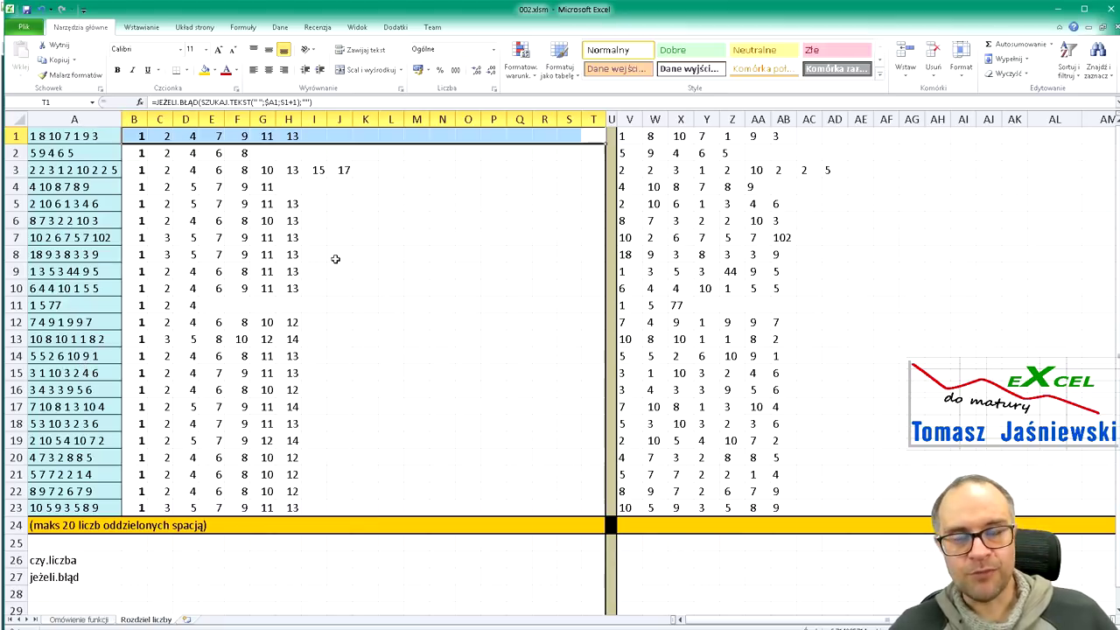
pyautogui.click(356, 238)
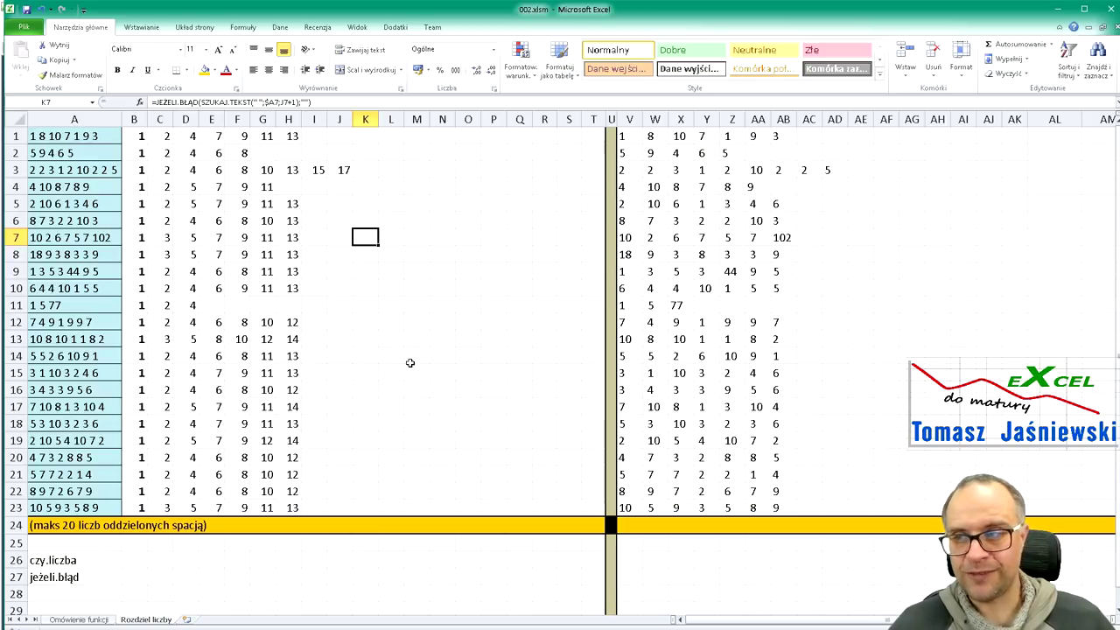
pyautogui.moveTo(84, 137); pyautogui.dragTo(70, 507)
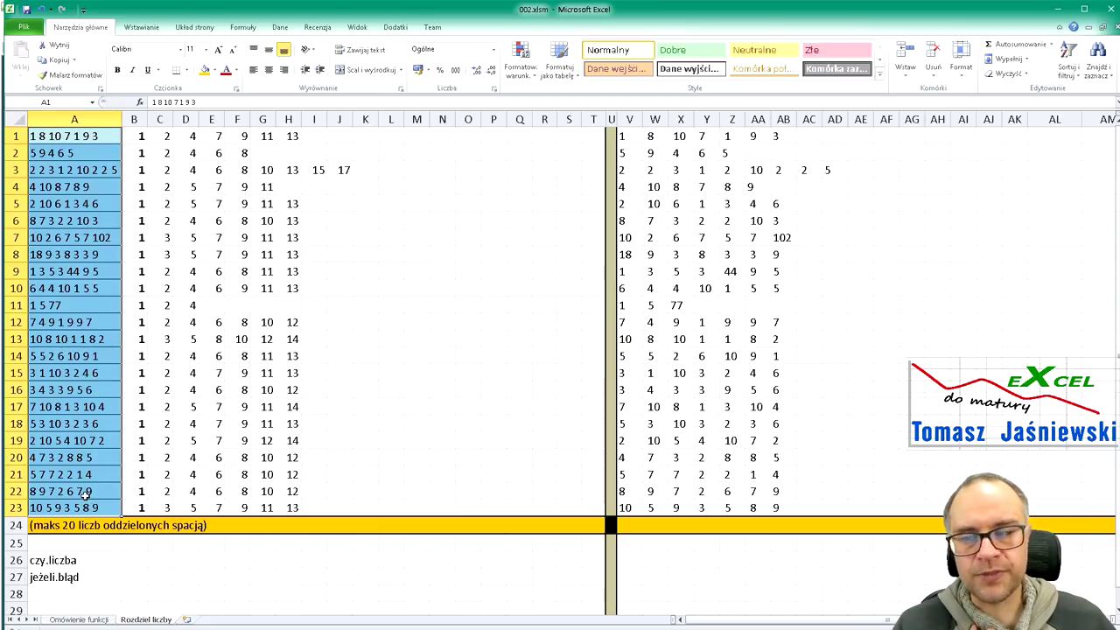
pyautogui.click(100, 620)
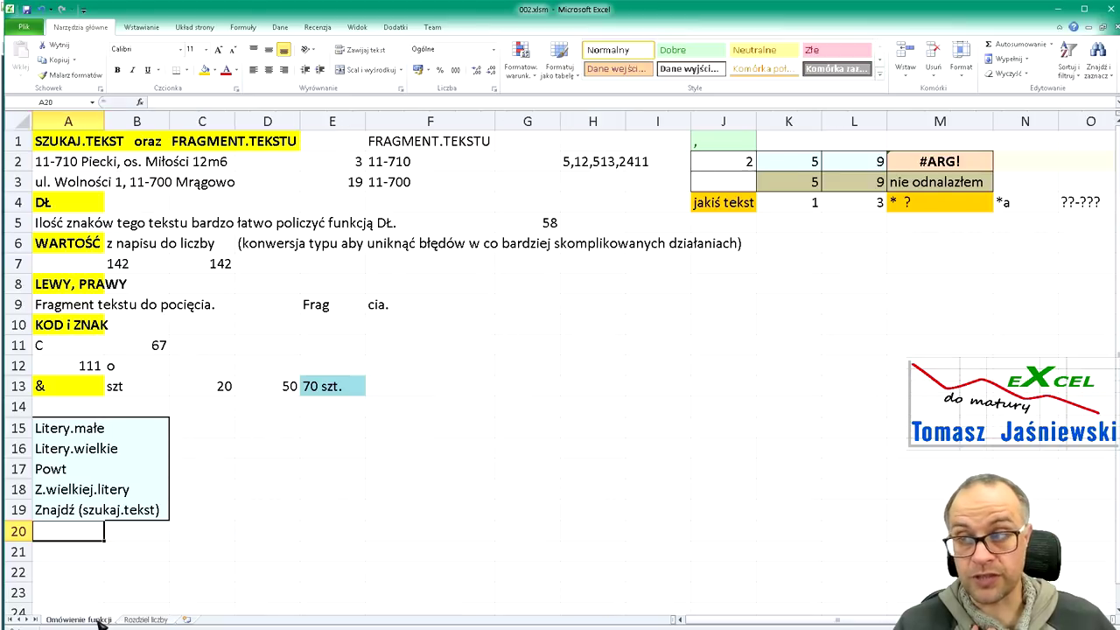
pyautogui.click(157, 620)
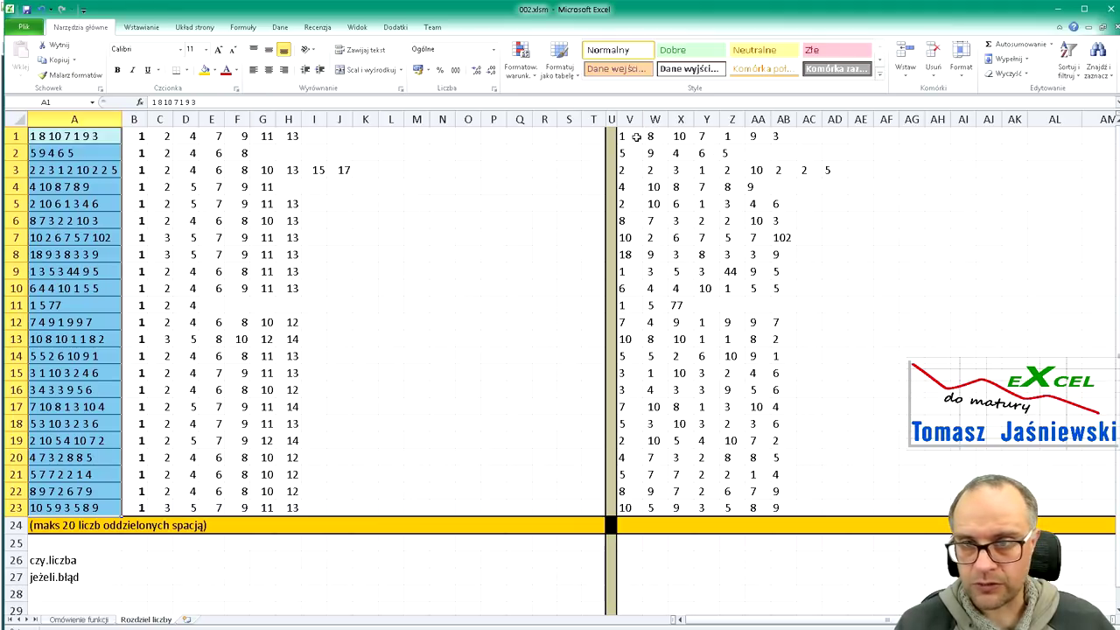
pyautogui.moveTo(637, 137); pyautogui.dragTo(894, 509)
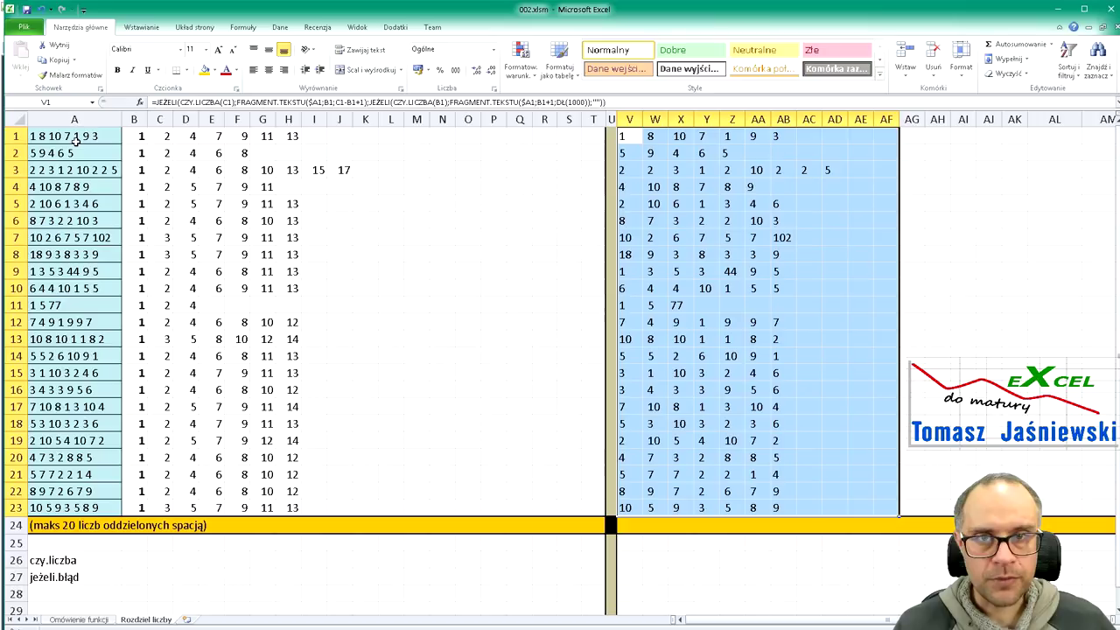
# Inspect the splitting formulas in W1 through AB1
pyautogui.click(647, 135)
pyautogui.click(687, 136)
pyautogui.click(709, 135)
pyautogui.click(728, 136)
pyautogui.click(761, 136)
pyautogui.click(778, 136)
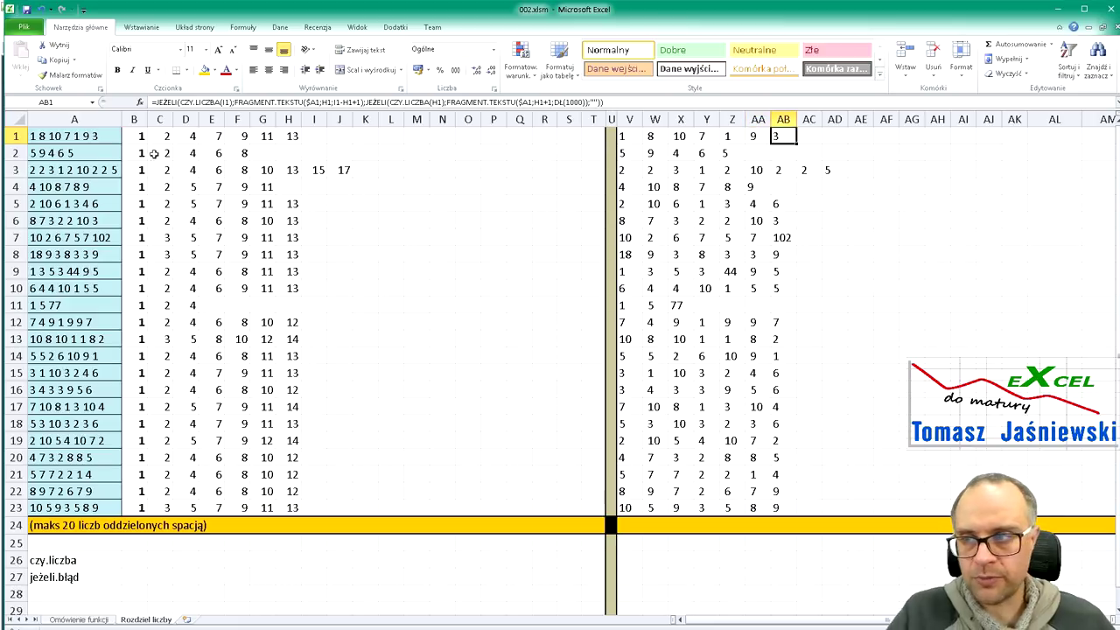
# Append 145 to A1's number list and confirm AC1 now shows 145
pyautogui.hotkey('ctrl', 'Home')
pyautogui.press('F2')
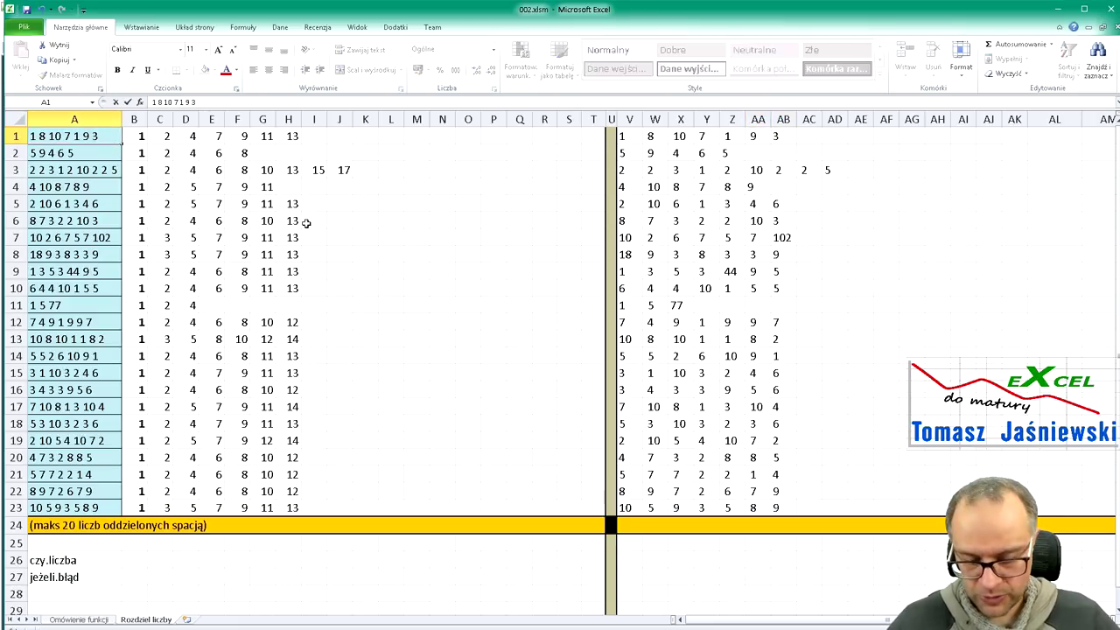
pyautogui.write('145')
pyautogui.press('Return')
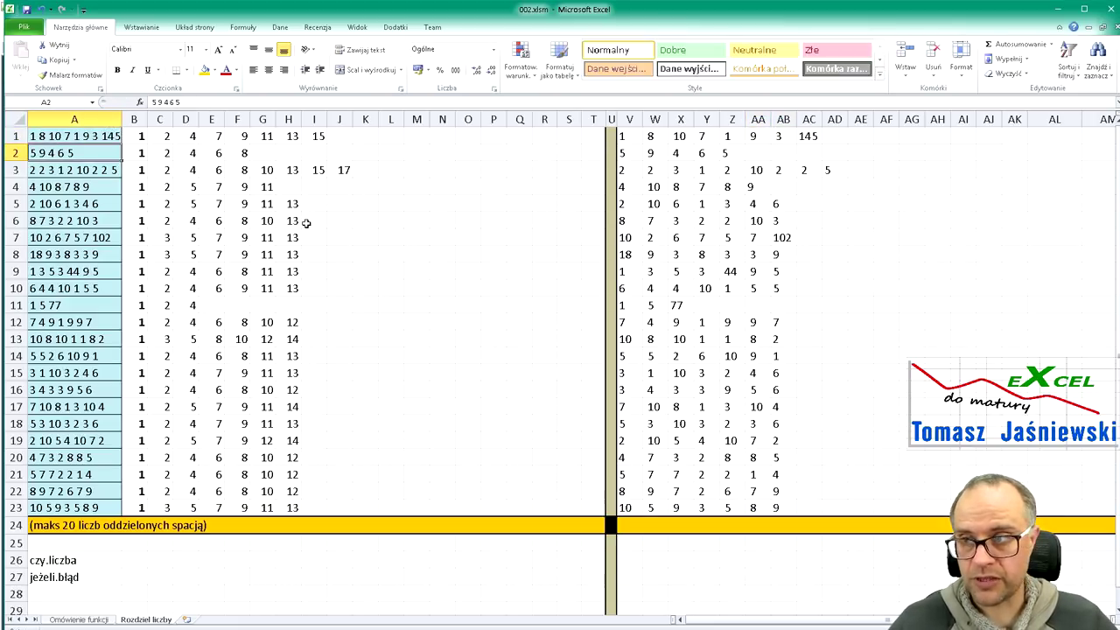
pyautogui.click(802, 136)
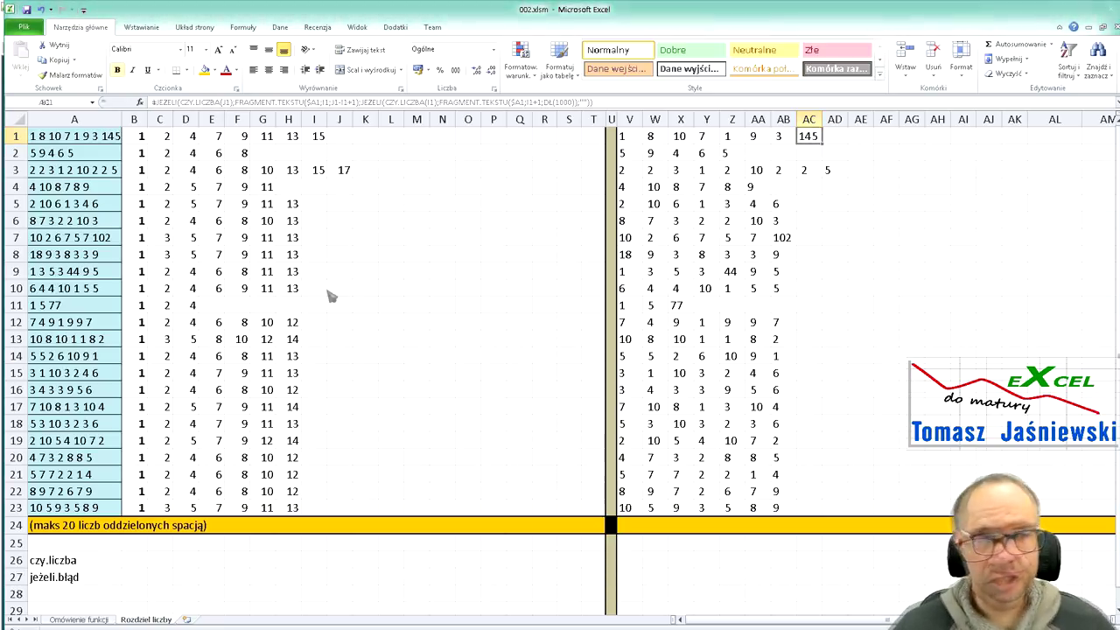
pyautogui.click(136, 136)
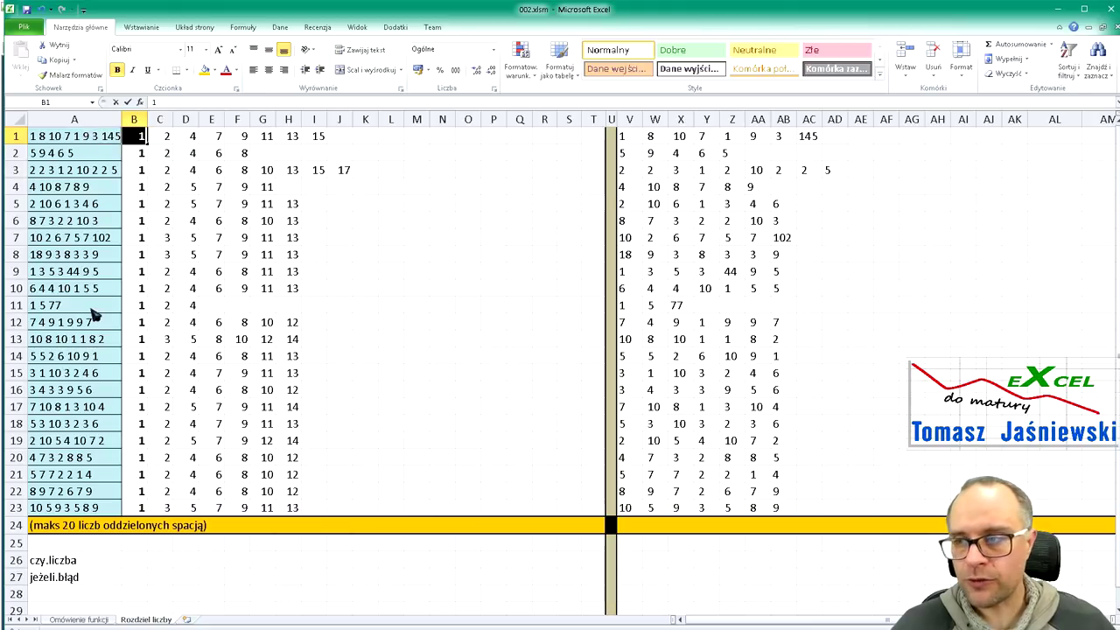
pyautogui.moveTo(89, 137); pyautogui.dragTo(68, 507)
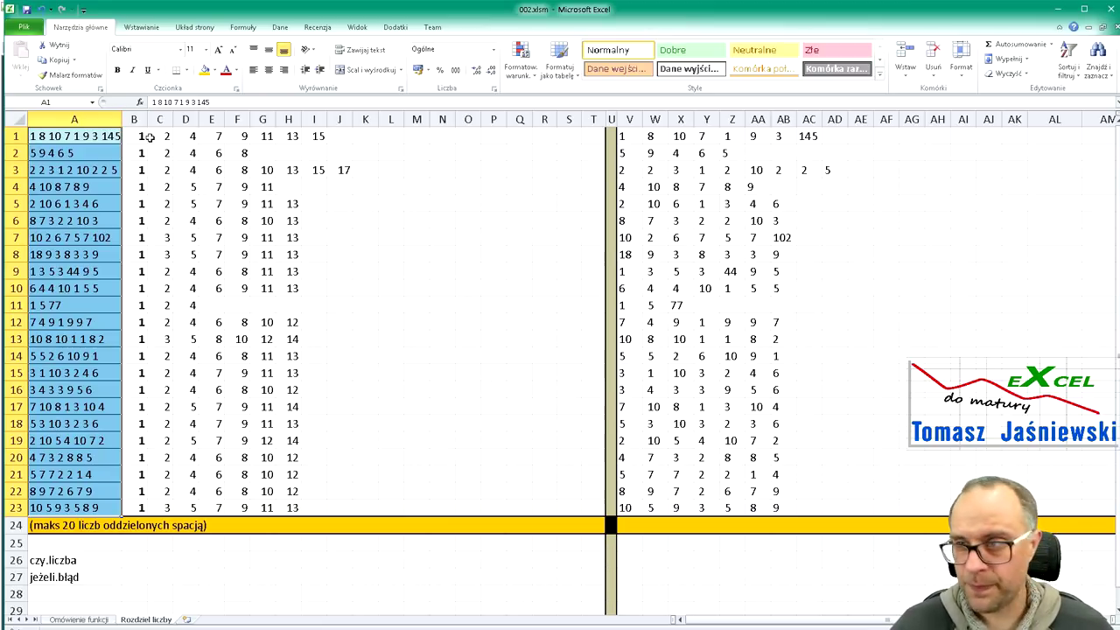
pyautogui.press('Right')
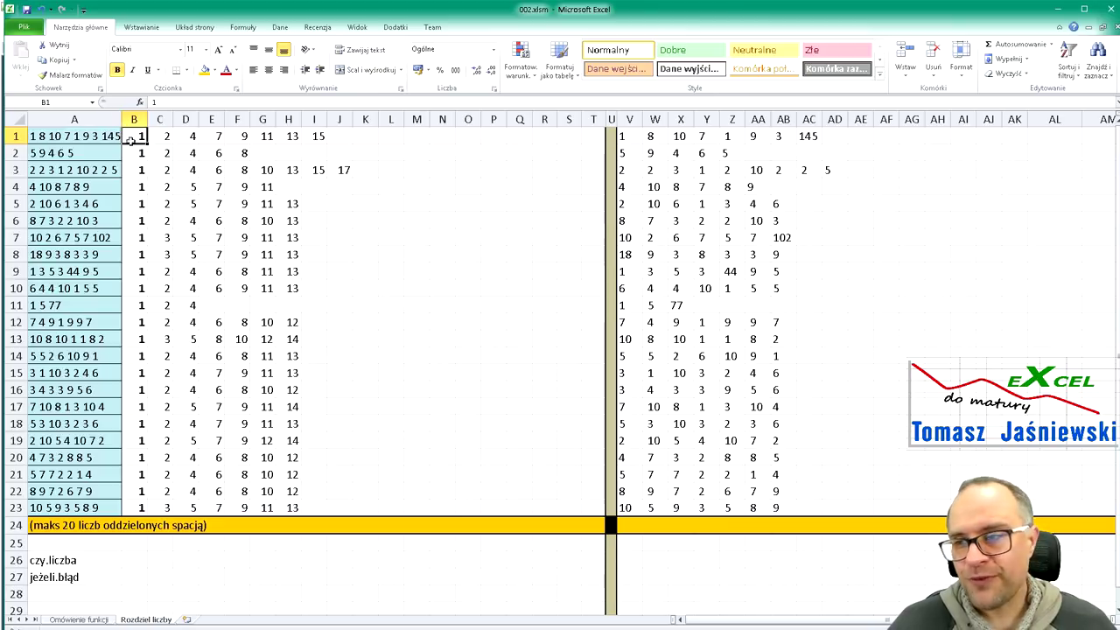
pyautogui.moveTo(138, 135); pyautogui.dragTo(145, 506)
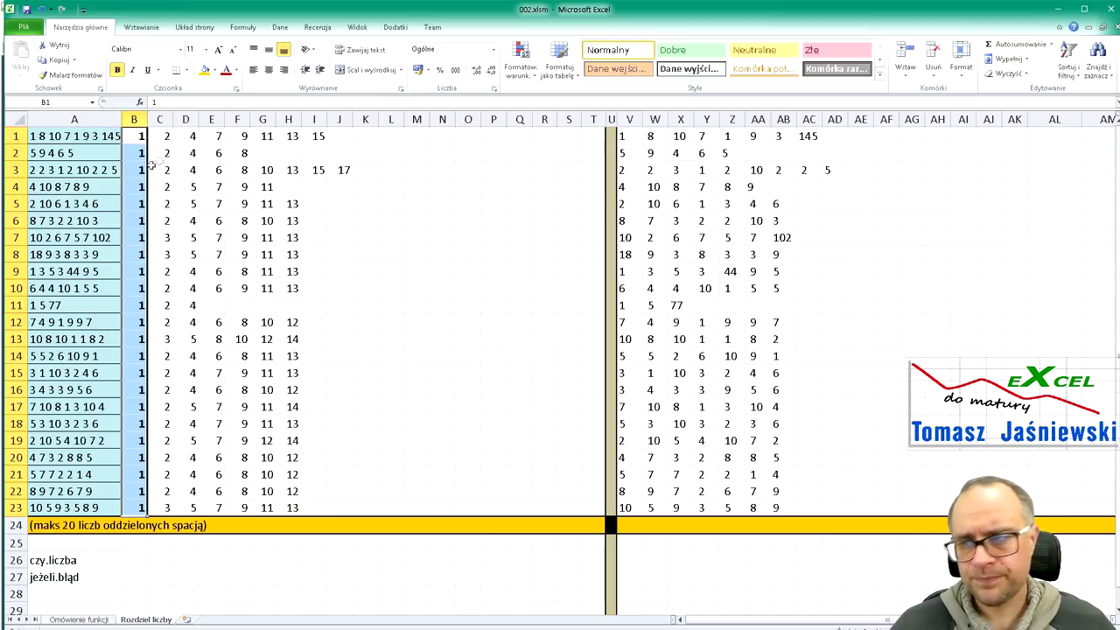
pyautogui.click(169, 134)
pyautogui.click(147, 139)
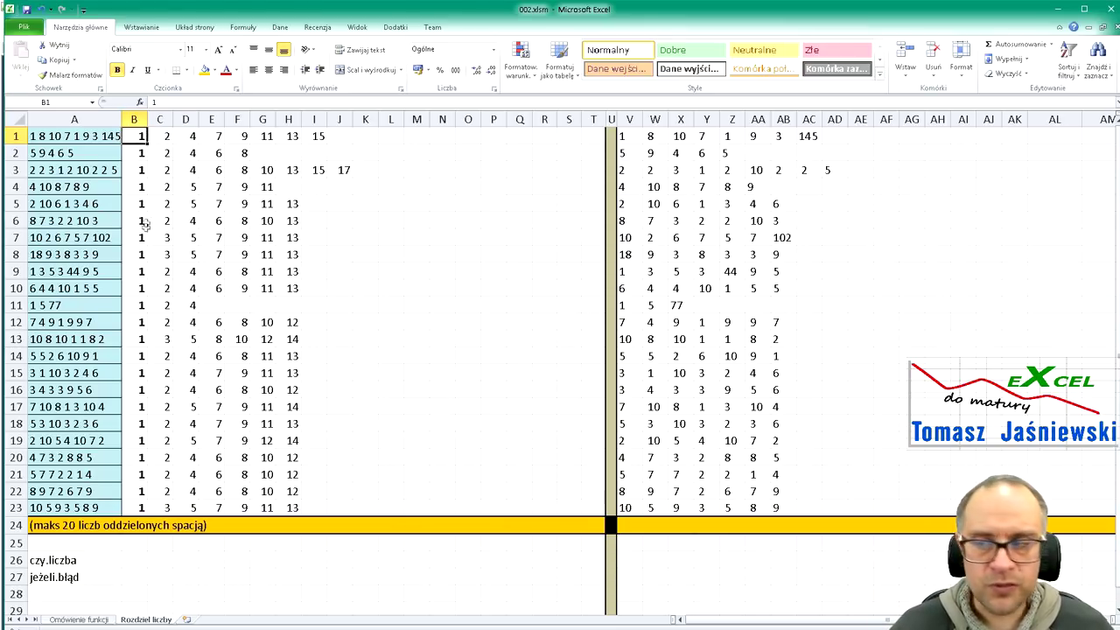
pyautogui.click(158, 137)
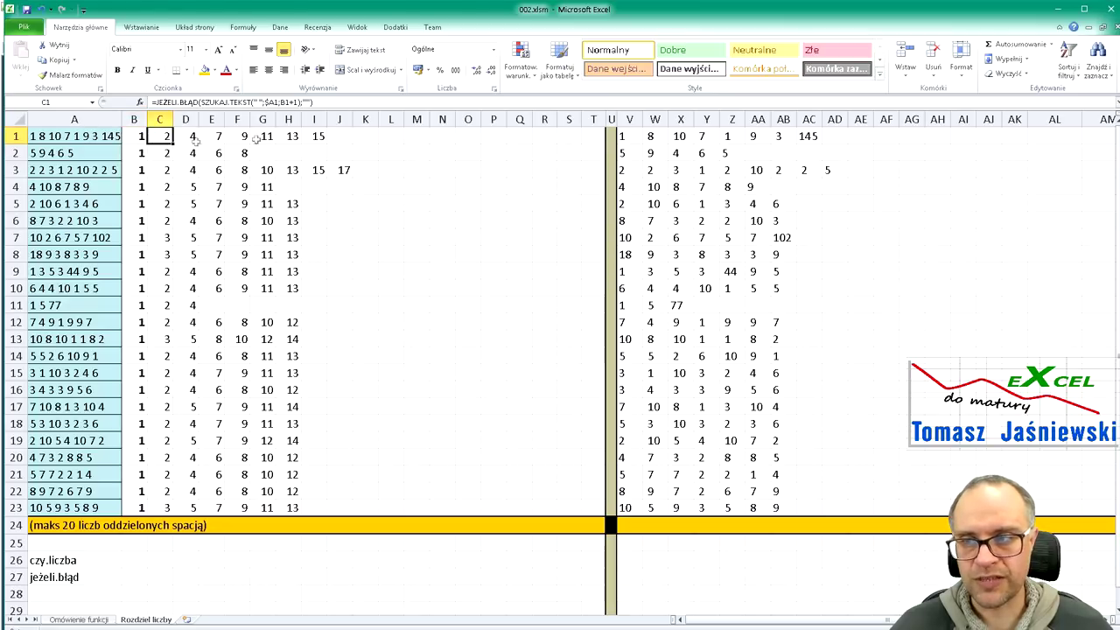
pyautogui.click(193, 136)
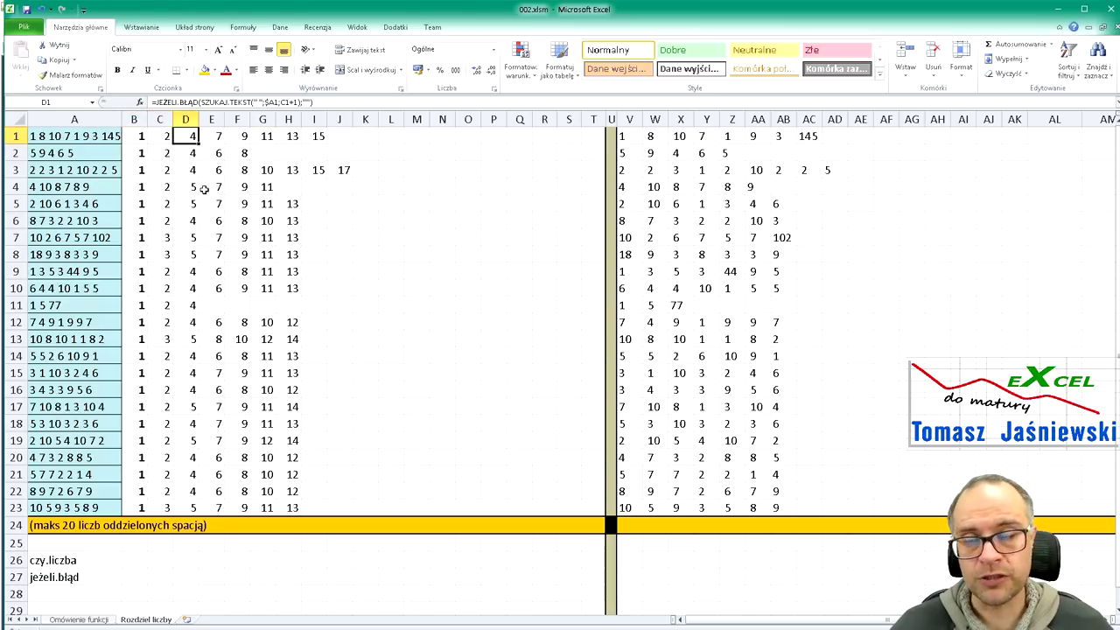
pyautogui.press('Left')
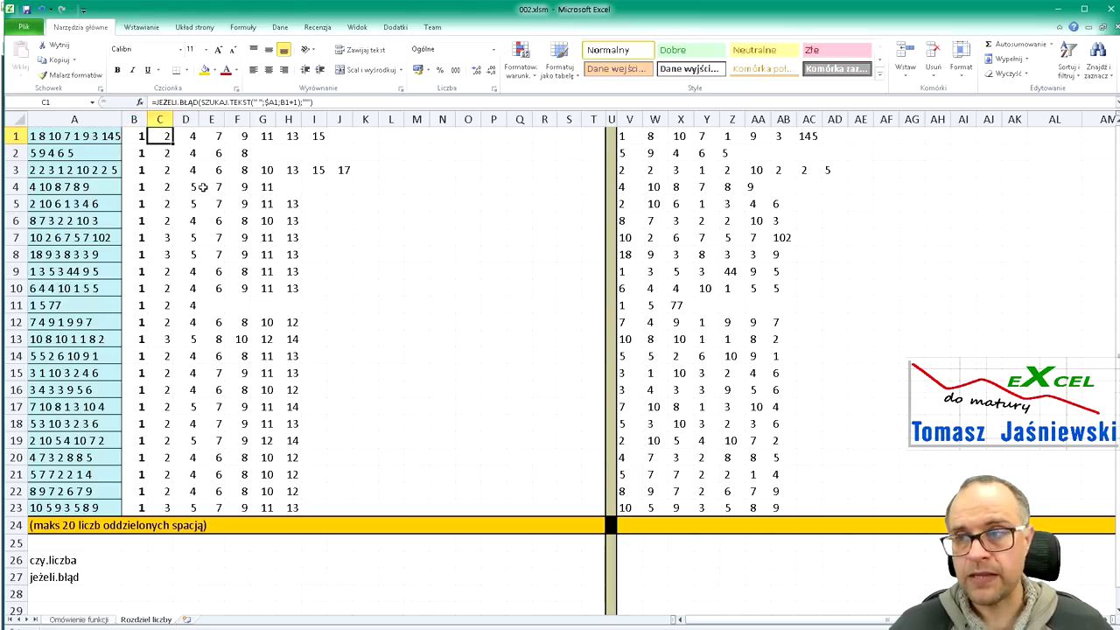
pyautogui.press('Left')
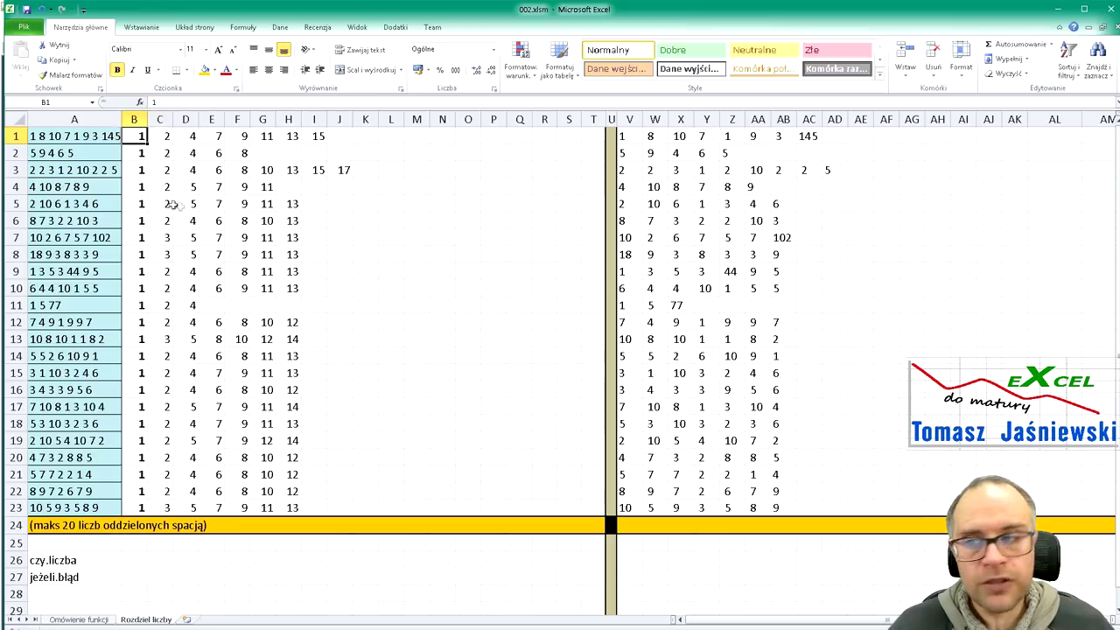
pyautogui.click(131, 150)
pyautogui.click(168, 136)
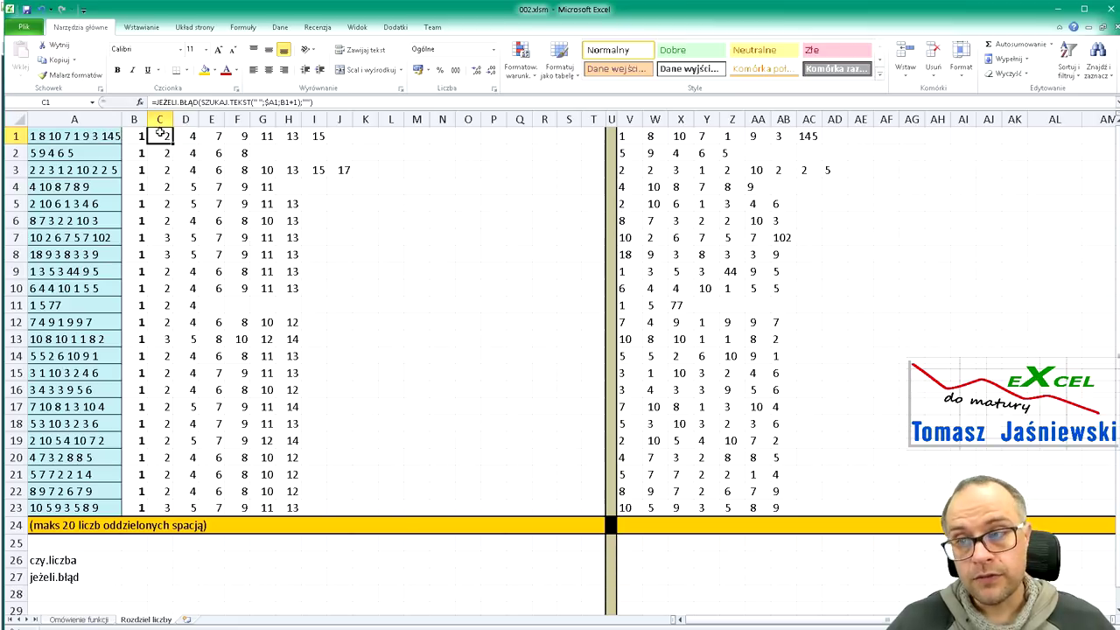
# Append 987 to A2's list and check G2's recalculated space position 10
pyautogui.click(600, 136)
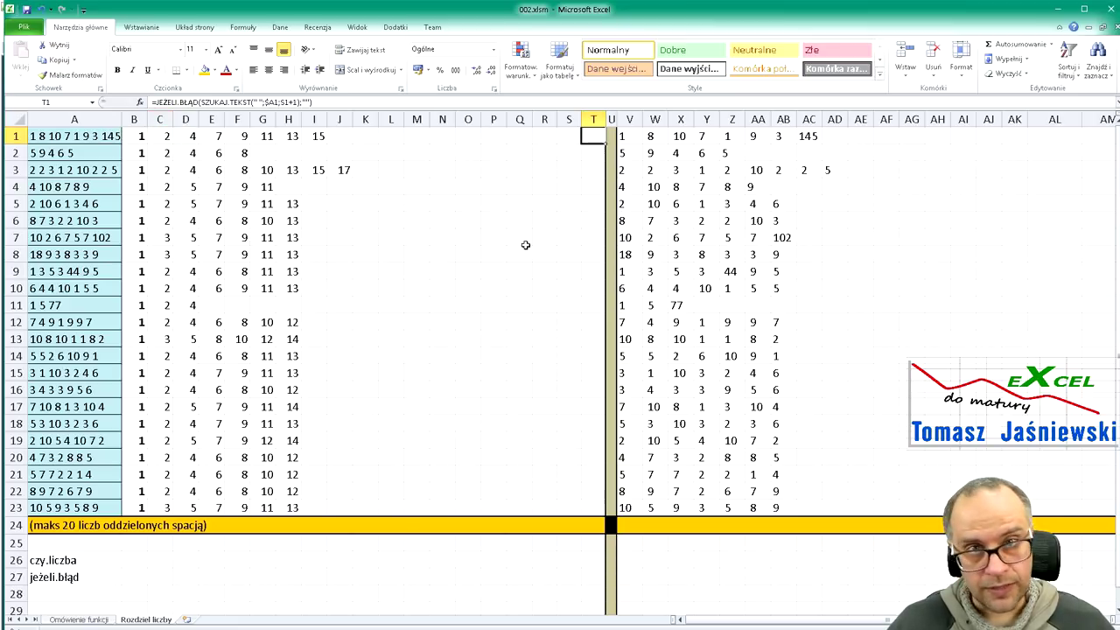
pyautogui.doubleClick(120, 153)
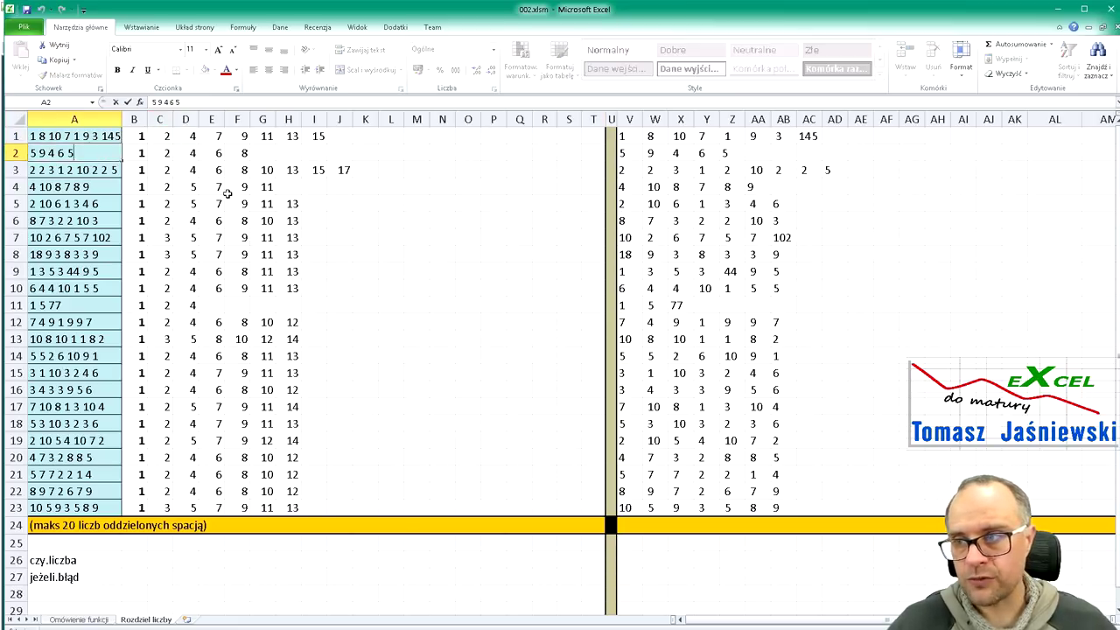
pyautogui.write('987')
pyautogui.press('Return')
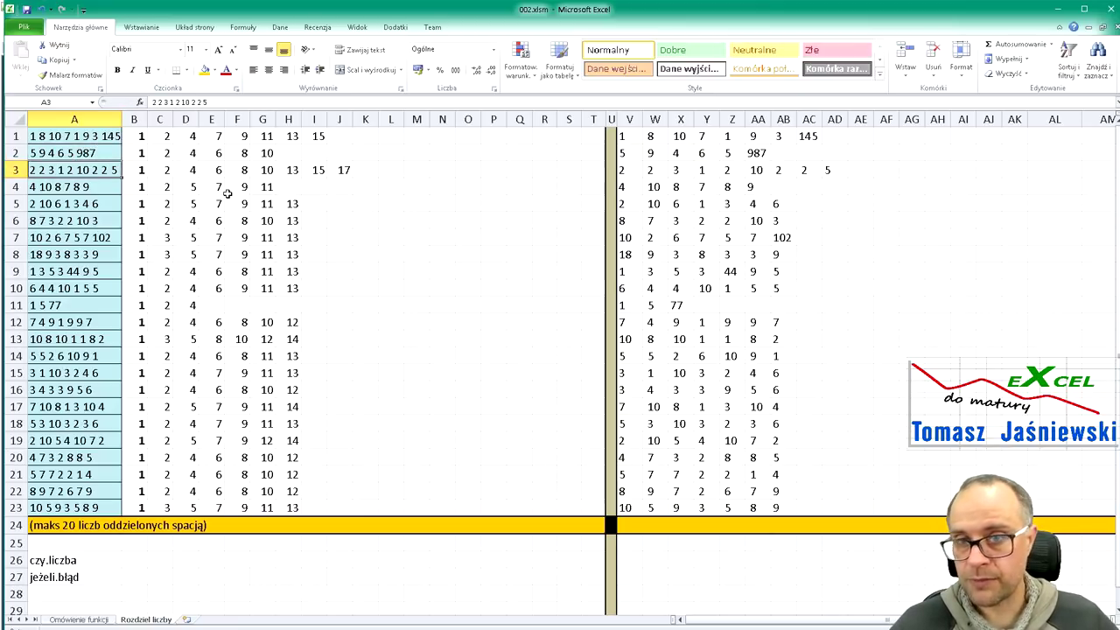
pyautogui.click(275, 153)
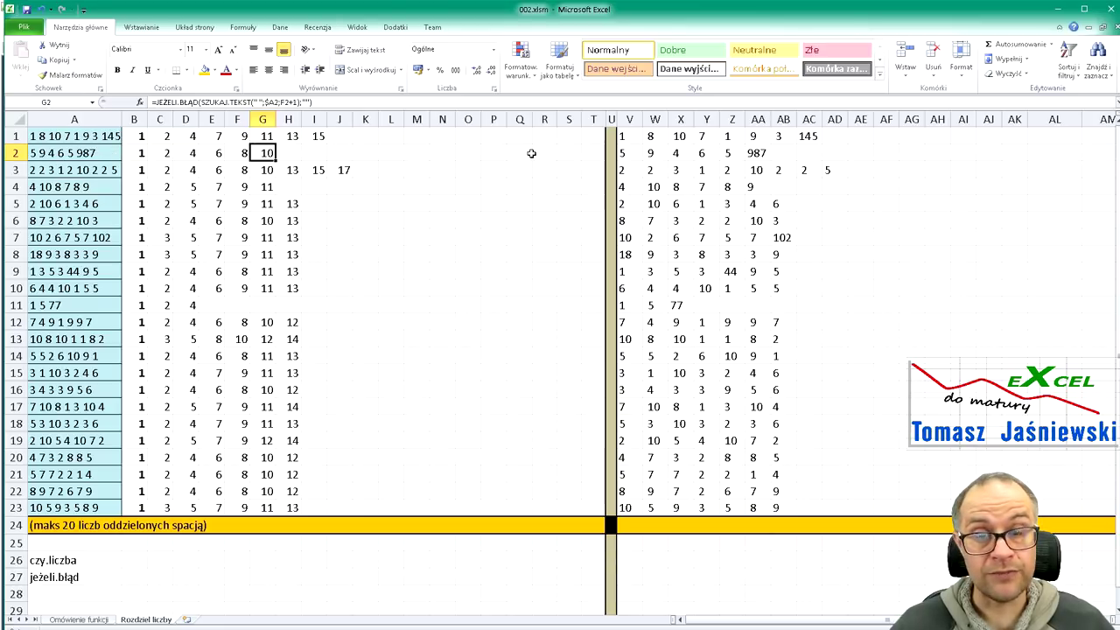
pyautogui.click(164, 137)
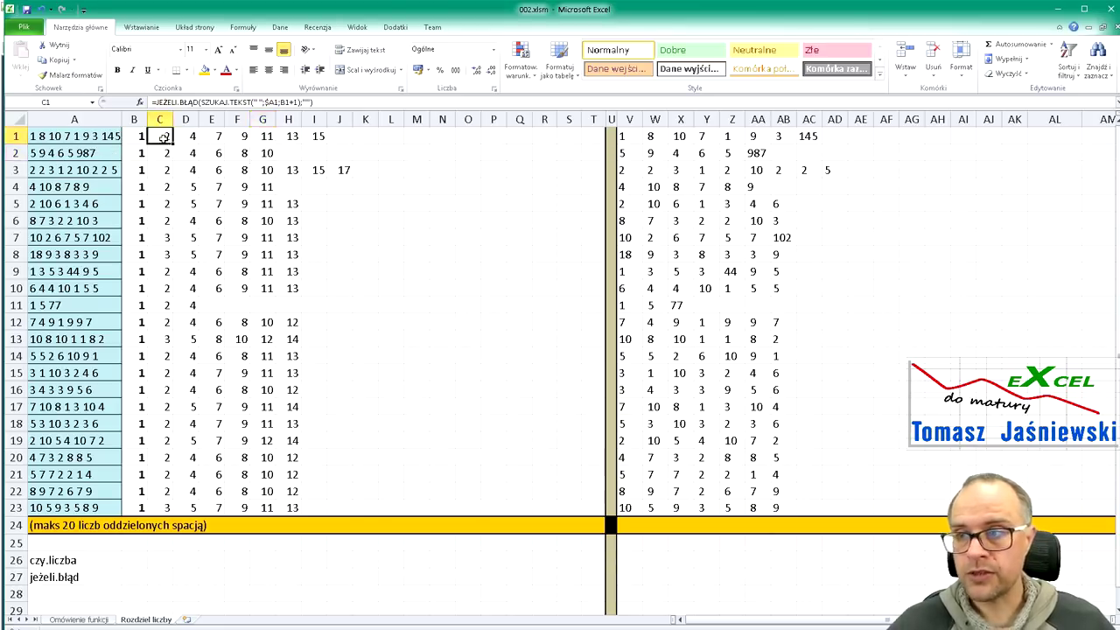
pyautogui.click(171, 203)
pyautogui.press('F2')
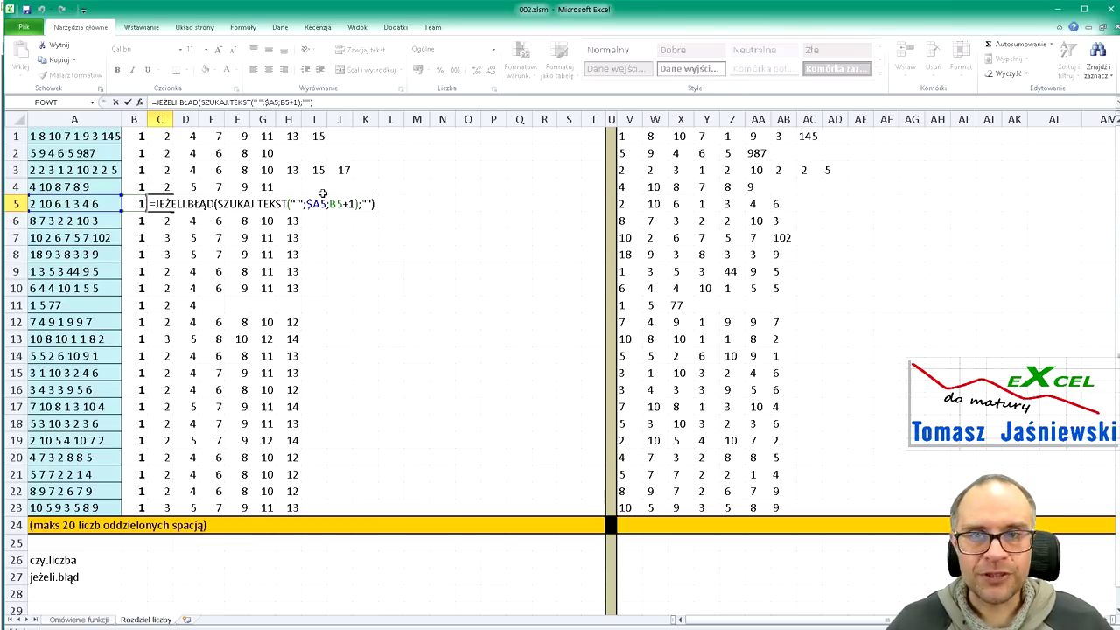
pyautogui.doubleClick(367, 204)
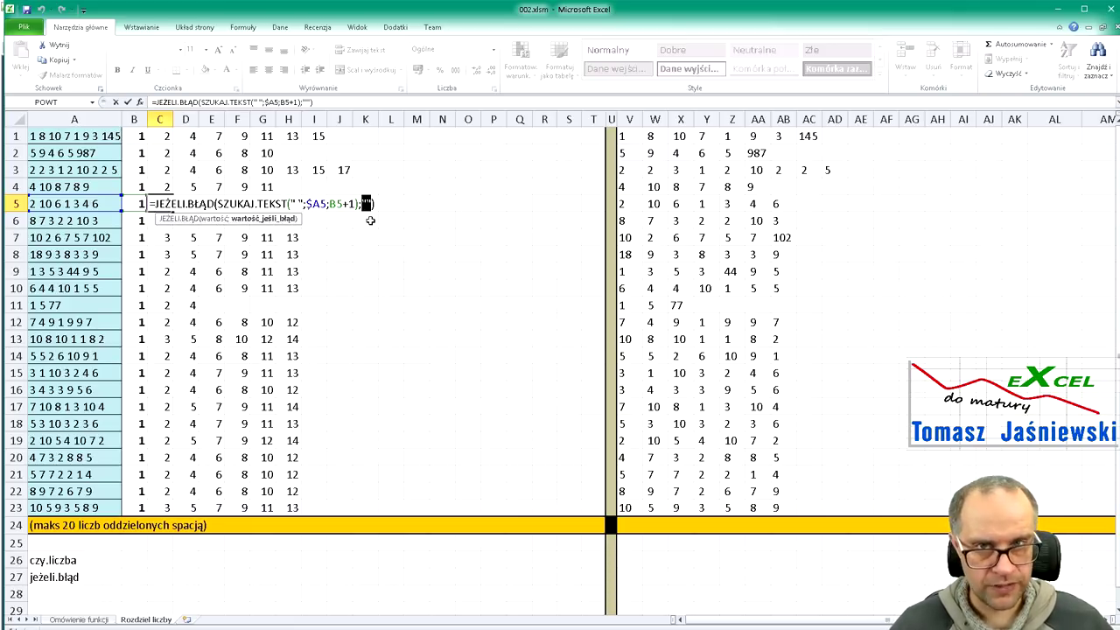
pyautogui.doubleClick(298, 205)
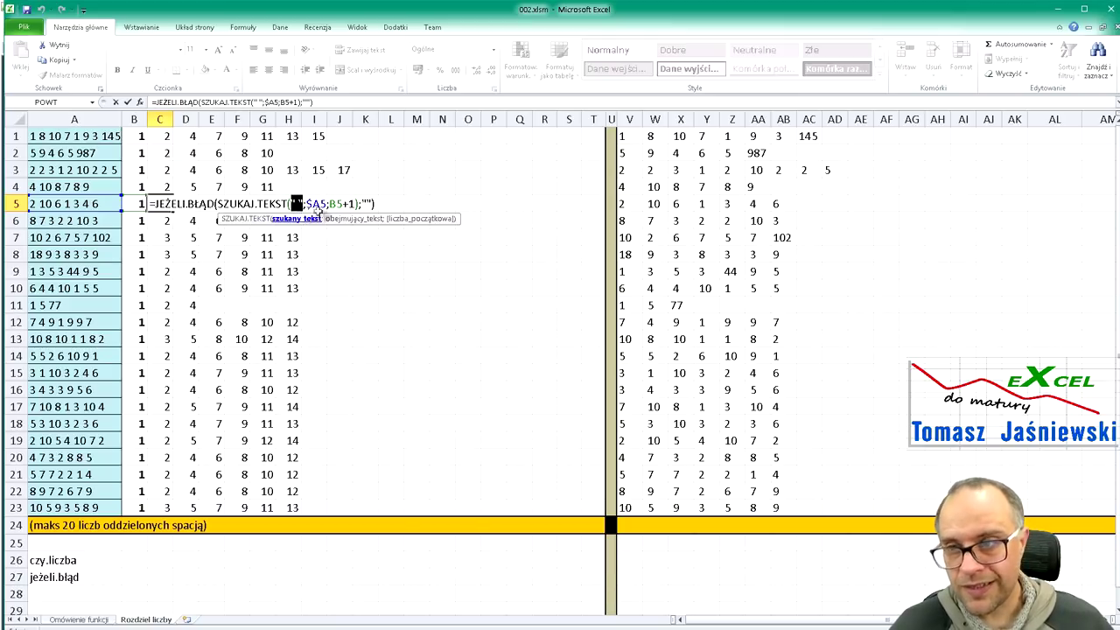
pyautogui.doubleClick(316, 204)
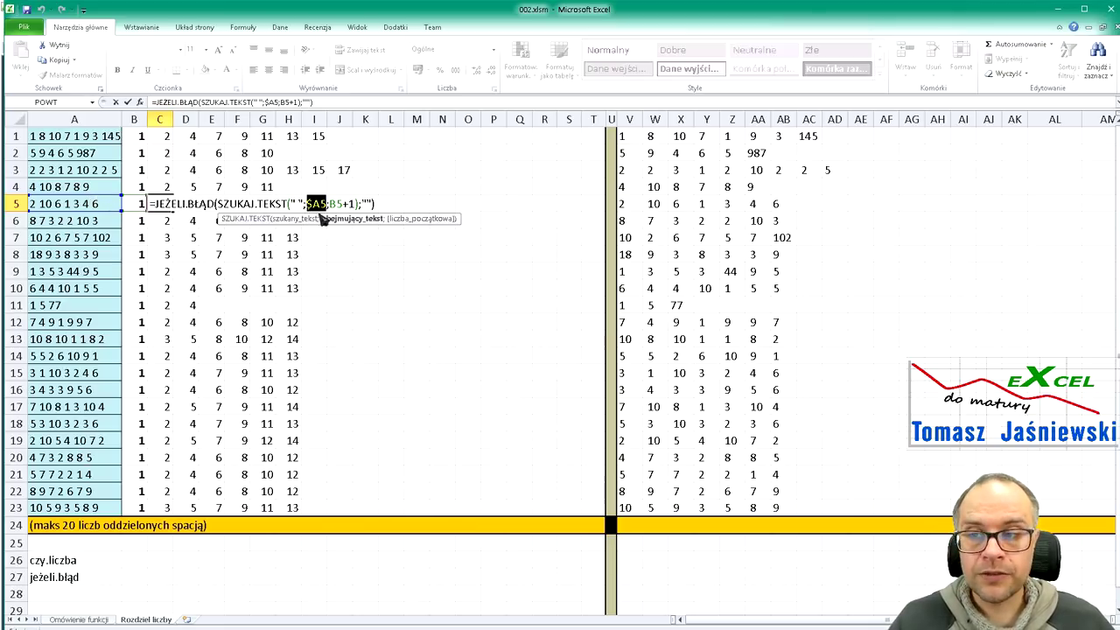
pyautogui.hotkey('ctrl', 'Return')
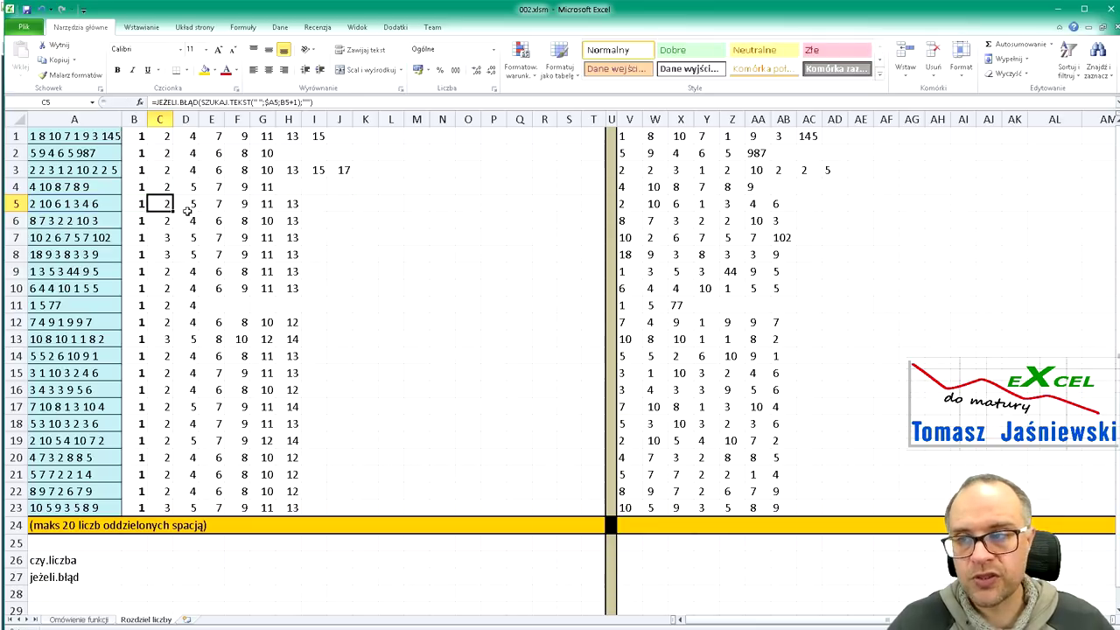
# Fill C5's position formula across to I5 and reconfirm C5's formula
pyautogui.moveTo(174, 211); pyautogui.dragTo(590, 215)
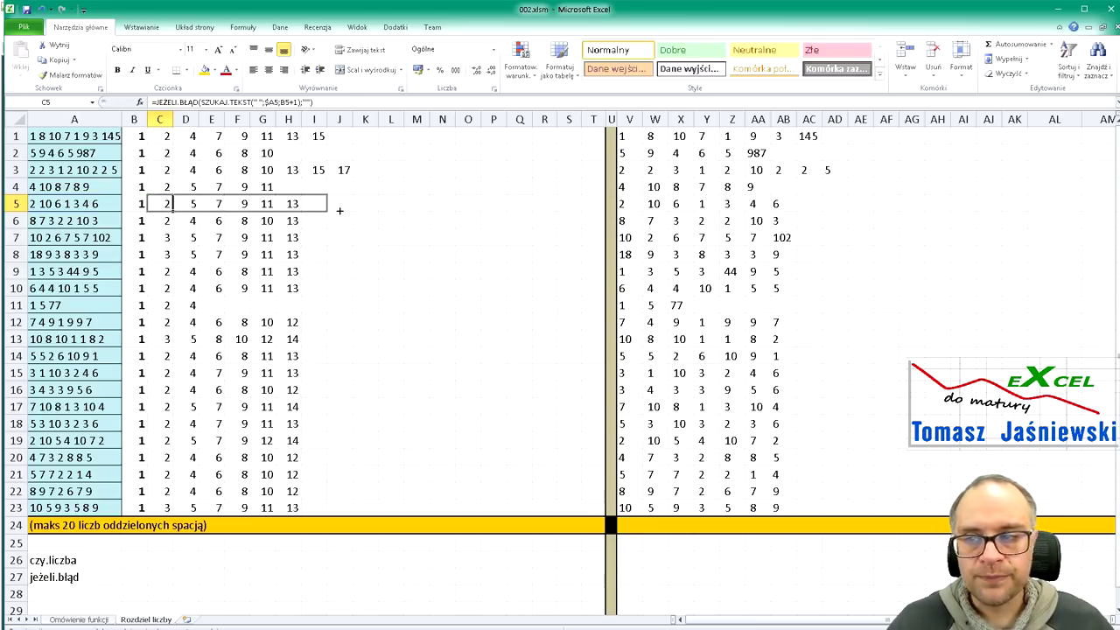
pyautogui.moveTo(590, 215); pyautogui.dragTo(326, 210)
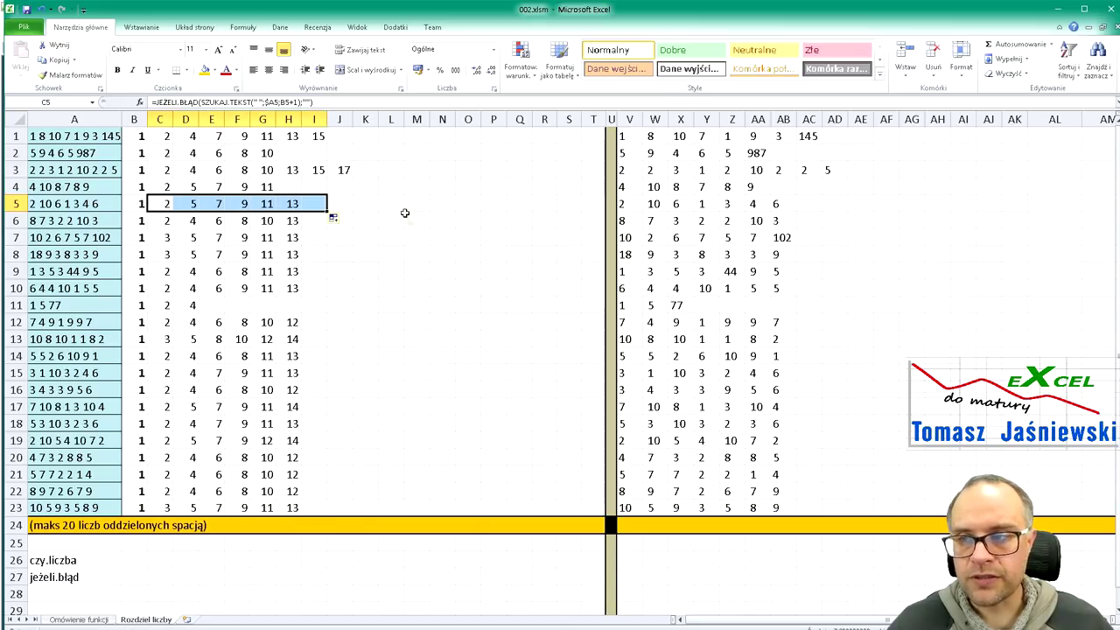
pyautogui.doubleClick(171, 205)
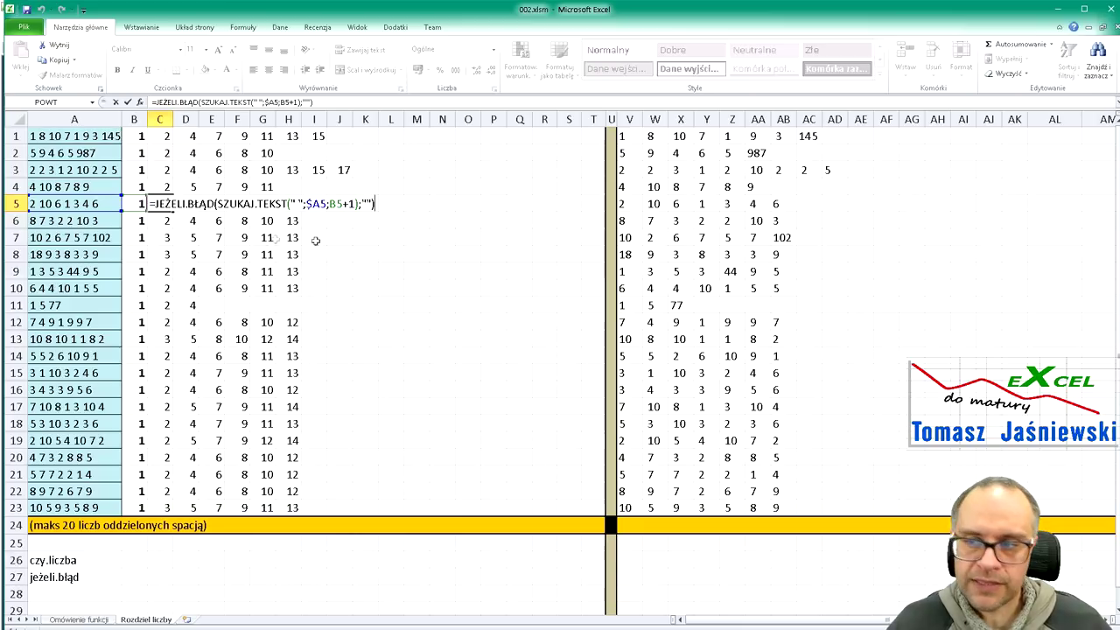
pyautogui.hotkey('ctrl', 'Return')
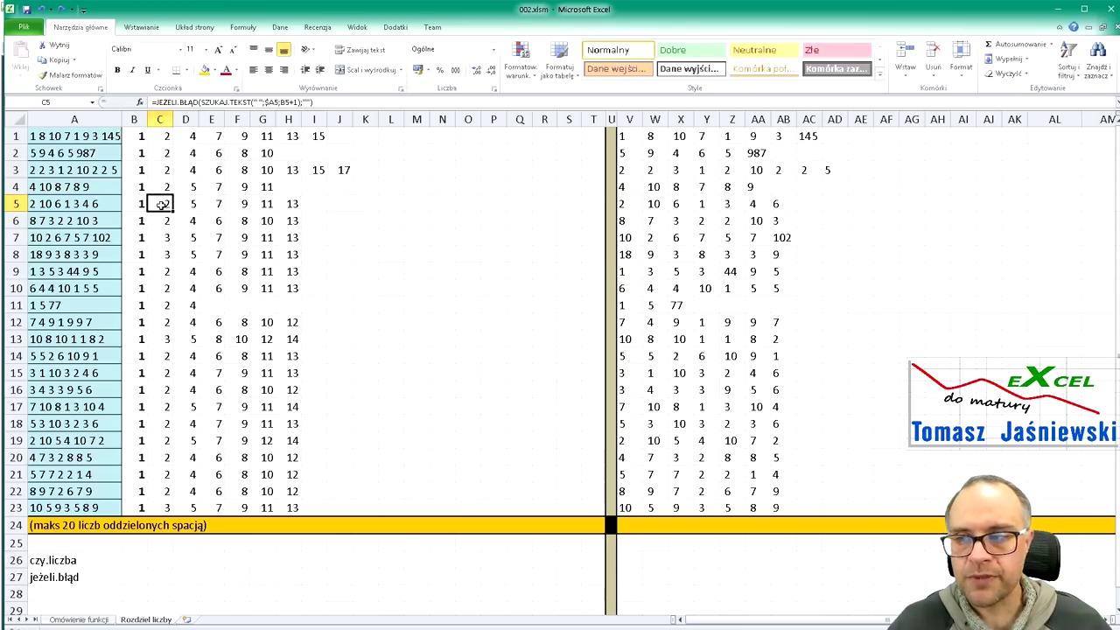
# Inspect the formulas in D5 through H5, then T1, T5 and T8
pyautogui.click(189, 207)
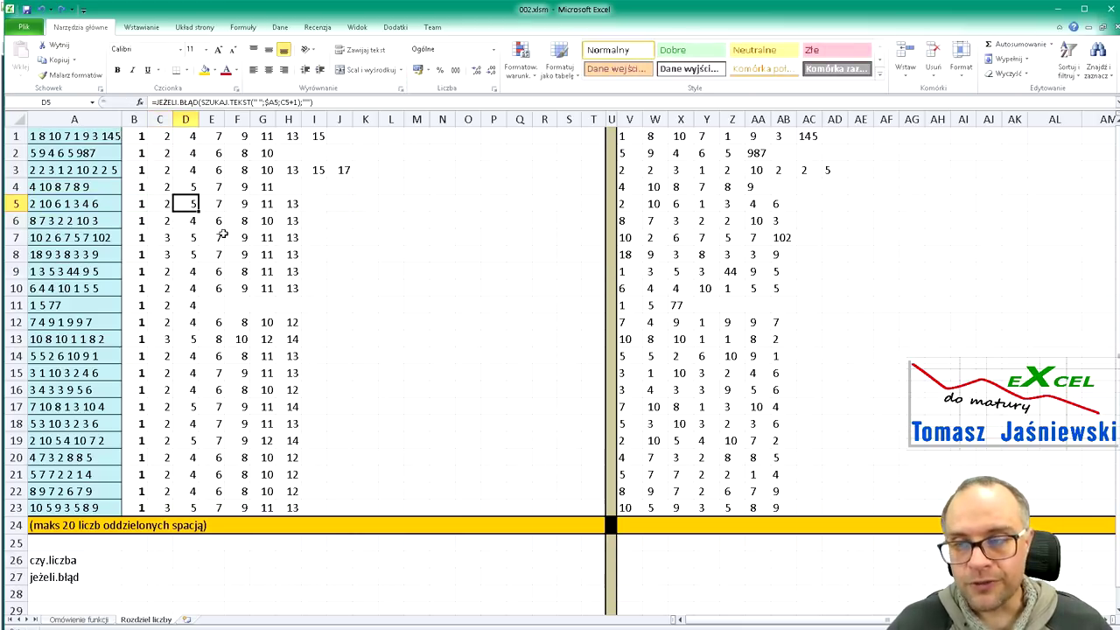
pyautogui.click(212, 204)
pyautogui.click(238, 203)
pyautogui.click(264, 204)
pyautogui.click(290, 203)
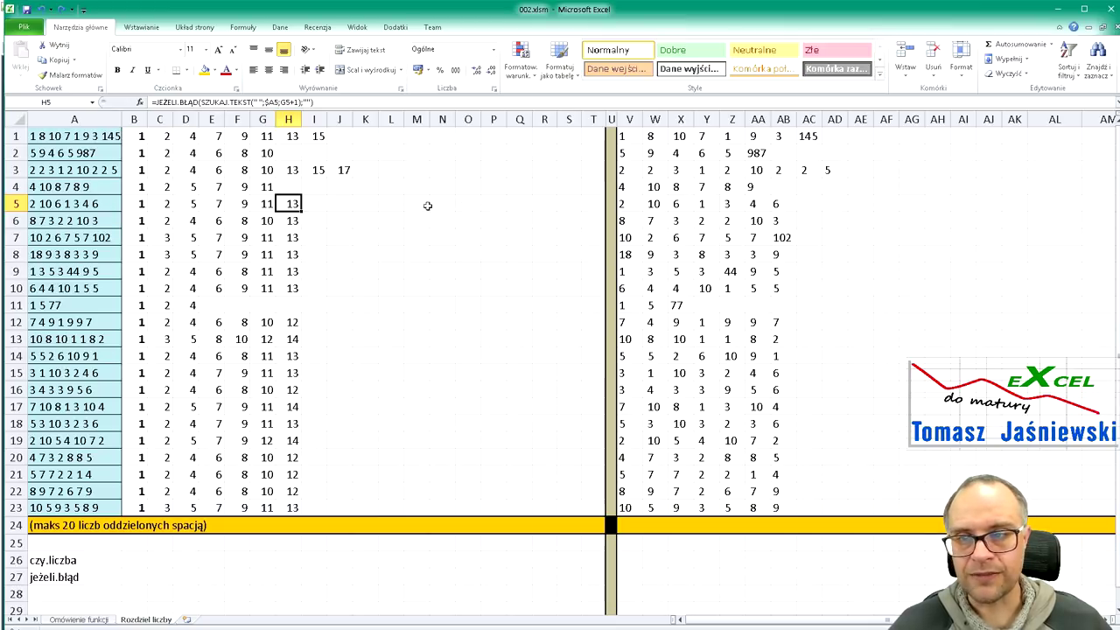
pyautogui.click(592, 135)
pyautogui.click(594, 202)
pyautogui.click(593, 252)
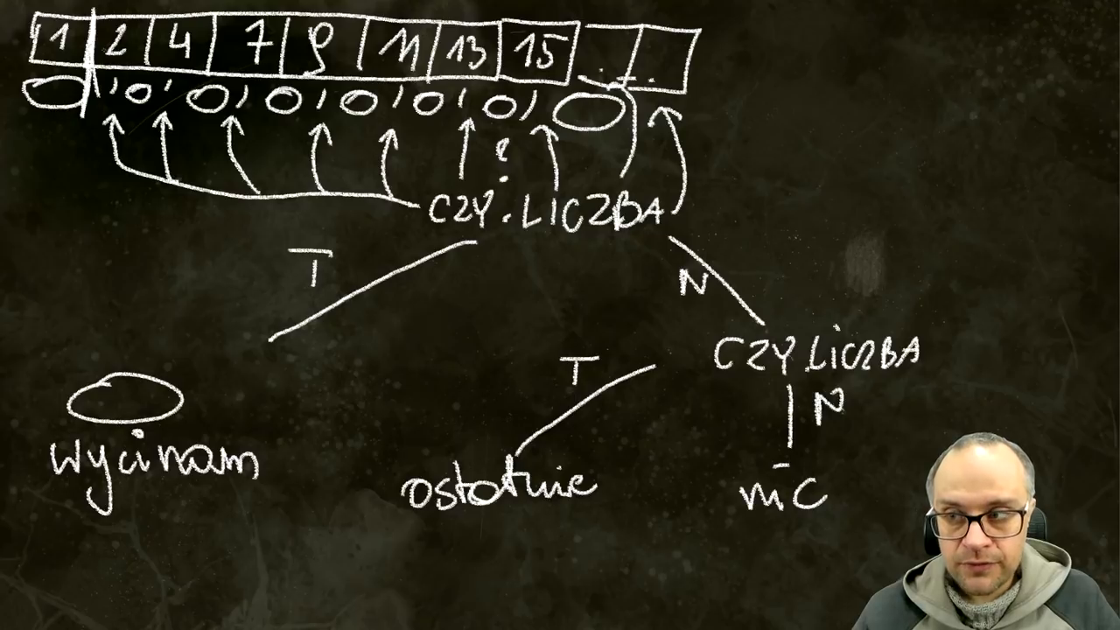
# Bolden the zero ovals under the numbers and add an arrowhead to the T branch
pyautogui.moveTo(127, 87)
pyautogui.mouseDown()
pyautogui.moveTo(149, 105)
pyautogui.moveTo(127, 97)
pyautogui.moveTo(140, 110)
pyautogui.mouseUp()
pyautogui.moveTo(84, 88)
pyautogui.mouseDown()
pyautogui.moveTo(26, 101)
pyautogui.moveTo(87, 75)
pyautogui.mouseUp()
pyautogui.moveTo(281, 313); pyautogui.dragTo(302, 348)
pyautogui.moveTo(223, 92); pyautogui.dragTo(219, 87)
pyautogui.moveTo(293, 87); pyautogui.dragTo(289, 85)
pyautogui.moveTo(372, 92); pyautogui.dragTo(367, 91)
pyautogui.moveTo(450, 98); pyautogui.dragTo(438, 92)
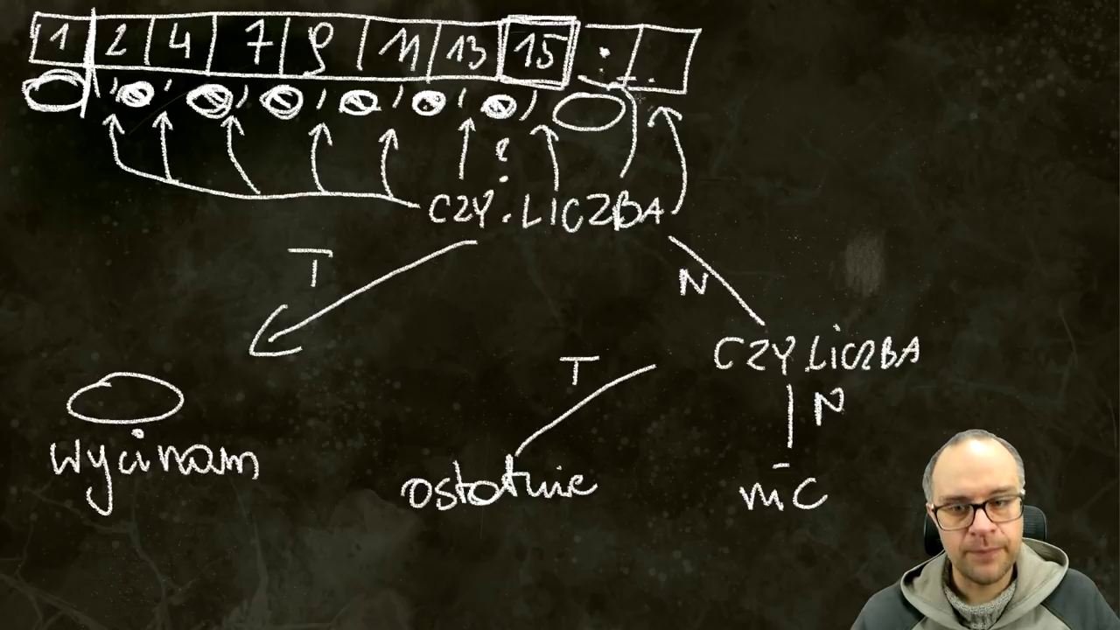
# Draw an arrowhead on the T line toward ostatnie and dot the extra number boxes
pyautogui.moveTo(655, 364)
pyautogui.mouseDown()
pyautogui.moveTo(521, 429)
pyautogui.moveTo(567, 443)
pyautogui.mouseUp()
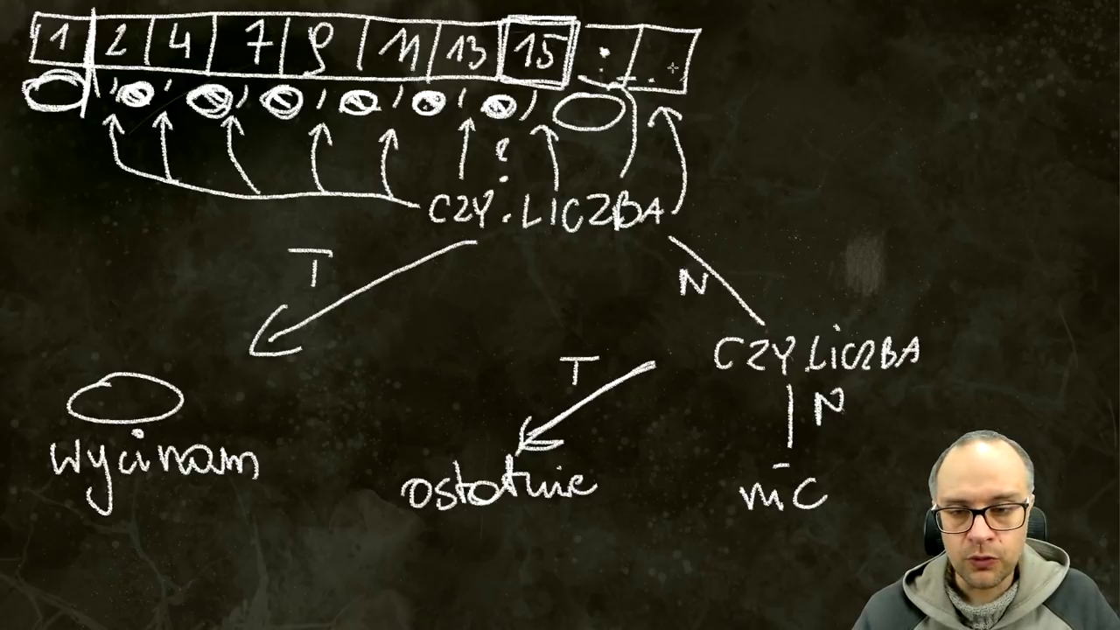
pyautogui.moveTo(662, 53)
pyautogui.mouseDown()
pyautogui.moveTo(658, 63)
pyautogui.moveTo(776, 42)
pyautogui.moveTo(704, 95)
pyautogui.moveTo(737, 67)
pyautogui.moveTo(852, 59)
pyautogui.moveTo(792, 90)
pyautogui.moveTo(822, 73)
pyautogui.moveTo(853, 84)
pyautogui.moveTo(894, 74)
pyautogui.mouseUp()
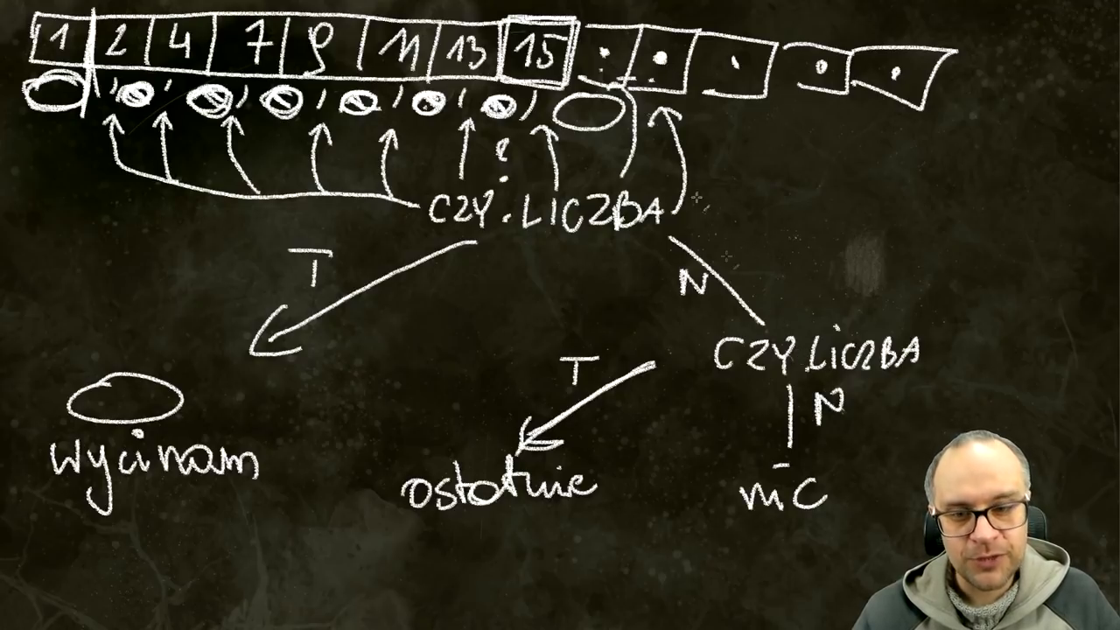
# Double-underline 'nic' and handwrite PRAWY under 'ostatnie'
pyautogui.moveTo(713, 514); pyautogui.dragTo(853, 518)
pyautogui.moveTo(731, 524); pyautogui.dragTo(825, 525)
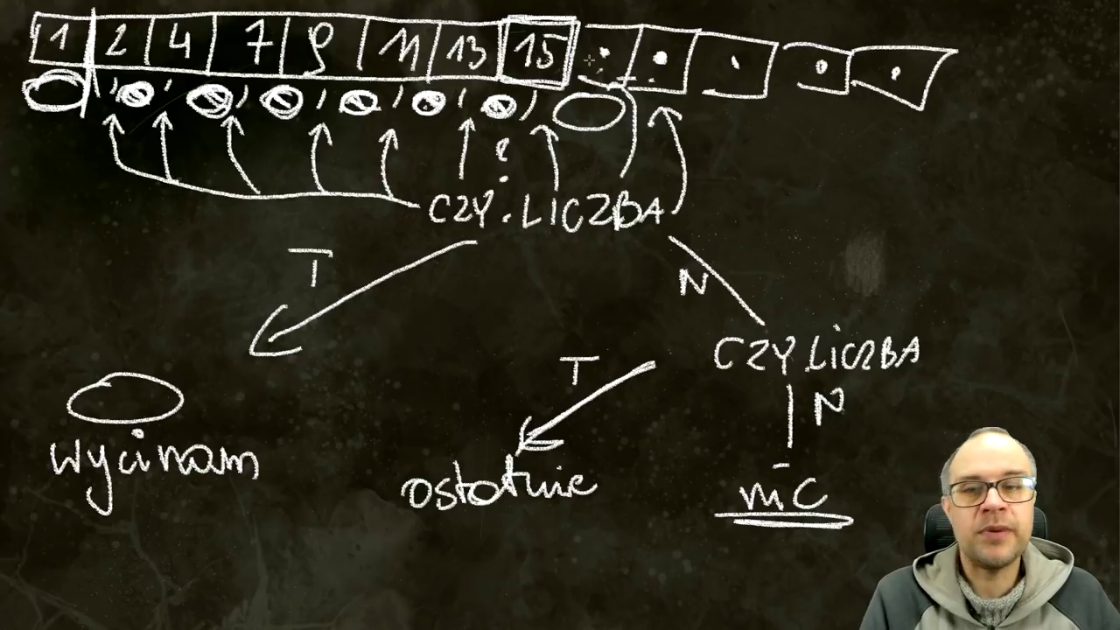
pyautogui.moveTo(403, 525); pyautogui.dragTo(403, 573)
pyautogui.moveTo(385, 529); pyautogui.dragTo(439, 579)
pyautogui.moveTo(439, 529); pyautogui.dragTo(465, 577)
pyautogui.moveTo(476, 579)
pyautogui.mouseDown()
pyautogui.moveTo(505, 525)
pyautogui.moveTo(509, 545)
pyautogui.mouseUp()
pyautogui.moveTo(516, 530); pyautogui.dragTo(588, 516)
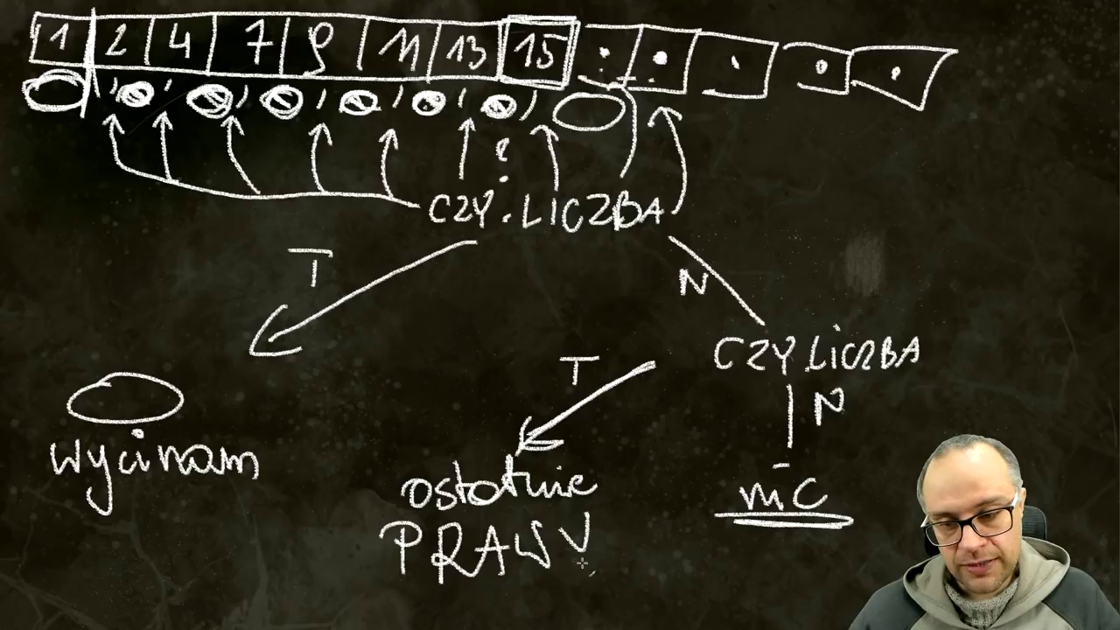
pyautogui.moveTo(580, 556); pyautogui.dragTo(581, 595)
# Handwrite a function name label under 'wycinam'
pyautogui.moveTo(64, 511)
pyautogui.mouseDown()
pyautogui.moveTo(68, 571)
pyautogui.moveTo(97, 509)
pyautogui.mouseUp()
pyautogui.moveTo(63, 534); pyautogui.dragTo(122, 530)
pyautogui.moveTo(103, 569); pyautogui.dragTo(132, 507)
pyautogui.moveTo(98, 551); pyautogui.dragTo(151, 545)
pyautogui.click(175, 547)
pyautogui.moveTo(194, 510); pyautogui.dragTo(192, 556)
pyautogui.moveTo(163, 506); pyautogui.dragTo(243, 507)
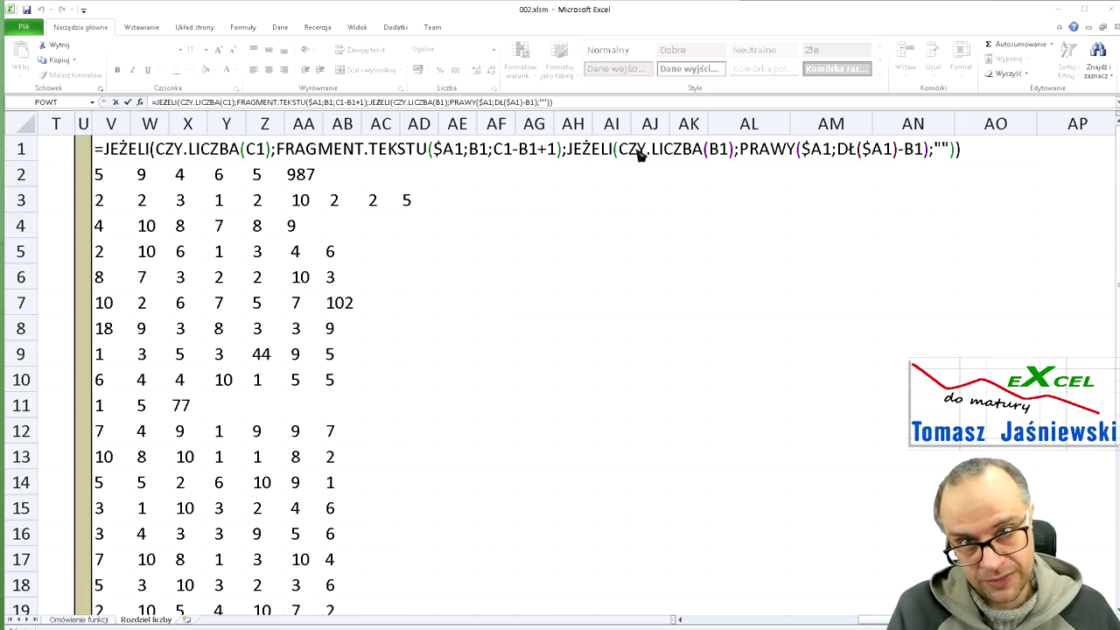
# Review V1's PRAWY and "" arguments and commit it, giving 1, 8, 10, 7, 1, 9, 3, 145
pyautogui.click(744, 154)
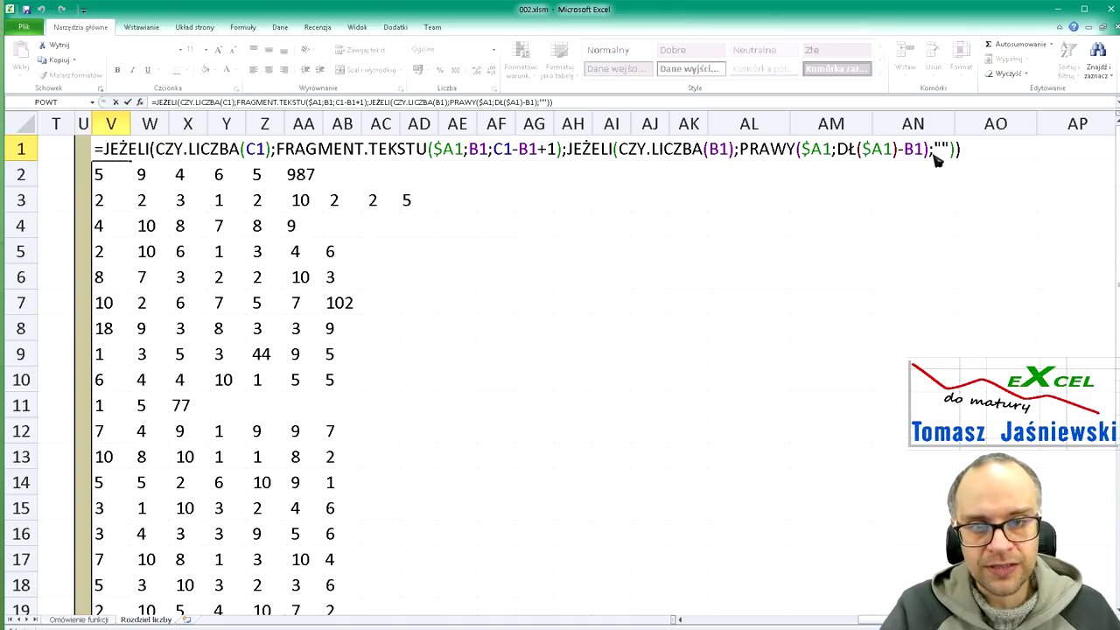
pyautogui.moveTo(930, 154); pyautogui.dragTo(740, 154)
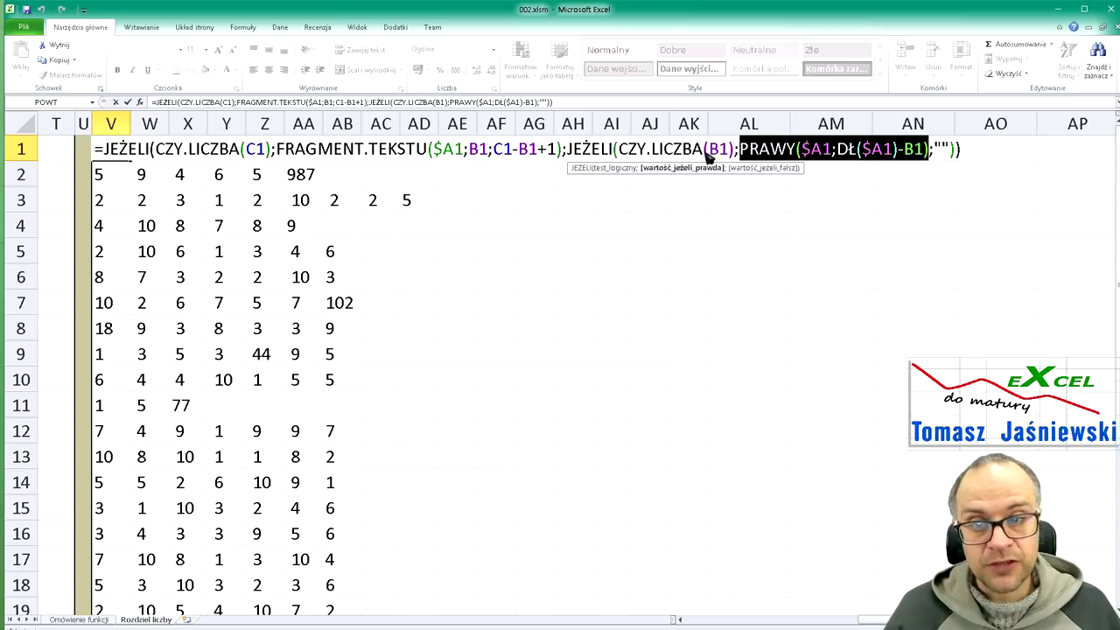
pyautogui.doubleClick(942, 149)
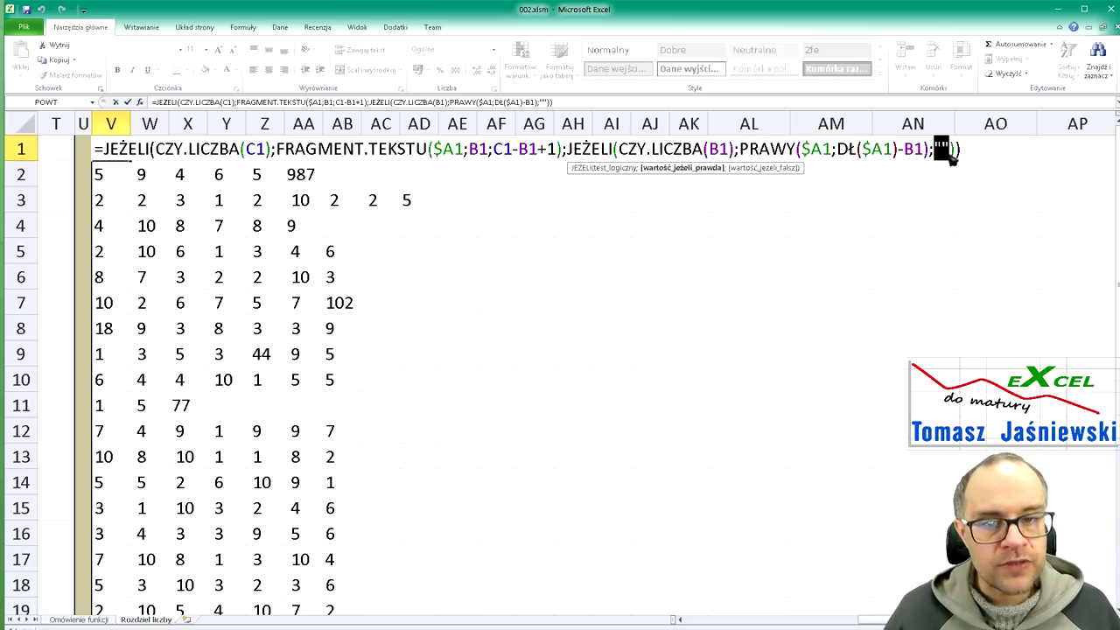
pyautogui.hotkey('ctrl', 'Return')
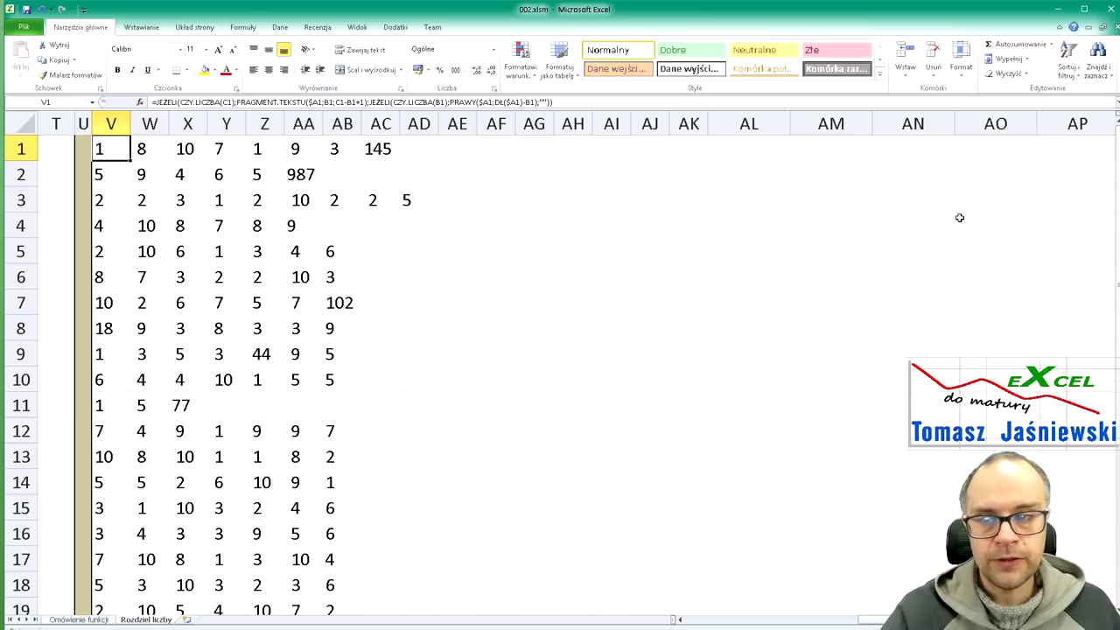
pyautogui.moveTo(866, 620); pyautogui.dragTo(766, 621)
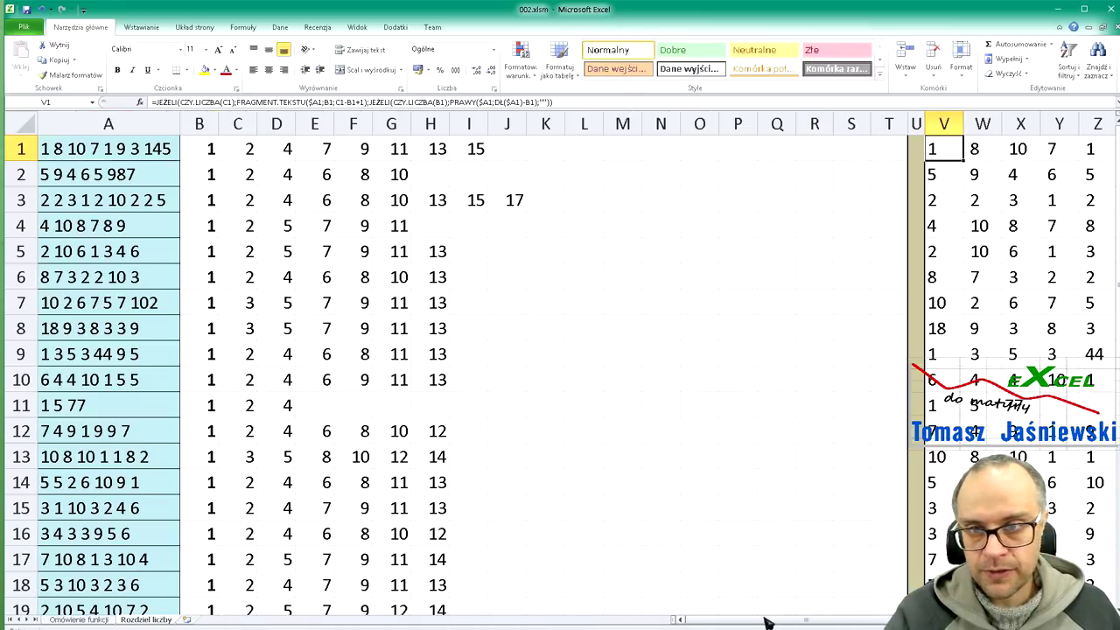
pyautogui.keyDown('ctrl'); pyautogui.scroll(-1, 642, 481); pyautogui.keyUp('ctrl')
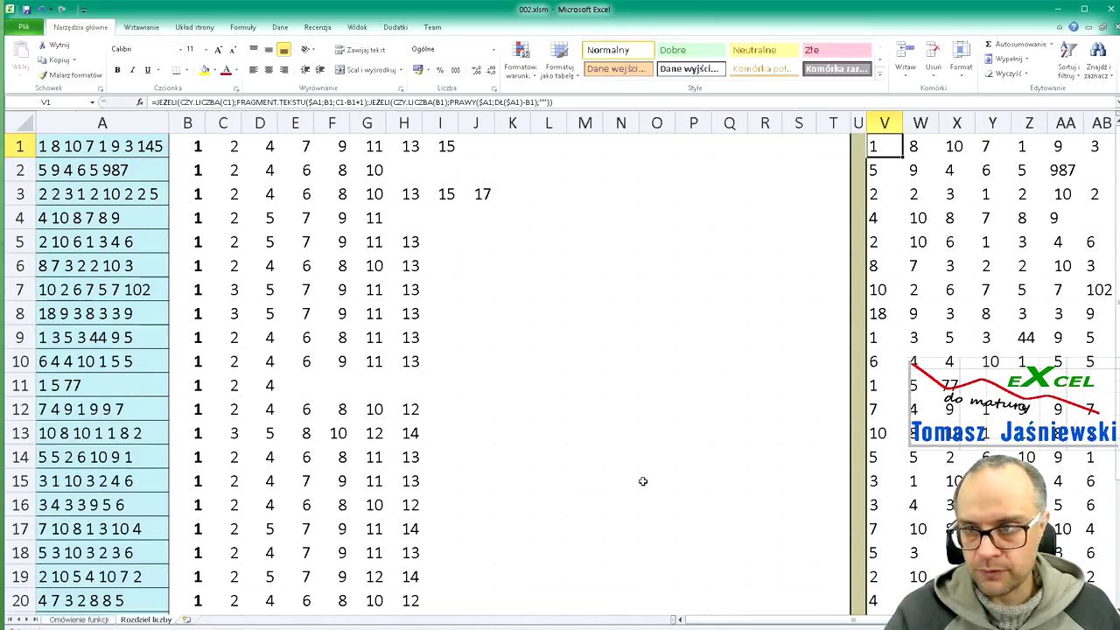
pyautogui.keyDown('ctrl'); pyautogui.scroll(-1, 642, 481); pyautogui.keyUp('ctrl')
pyautogui.keyDown('ctrl'); pyautogui.scroll(-1, 642, 481); pyautogui.keyUp('ctrl')
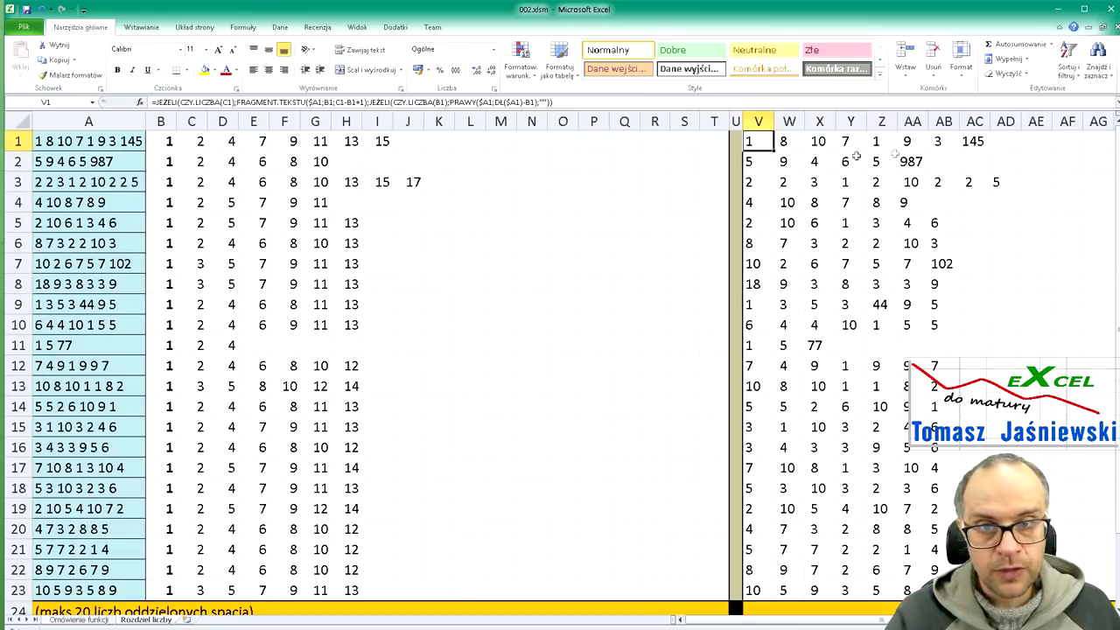
pyautogui.click(998, 140)
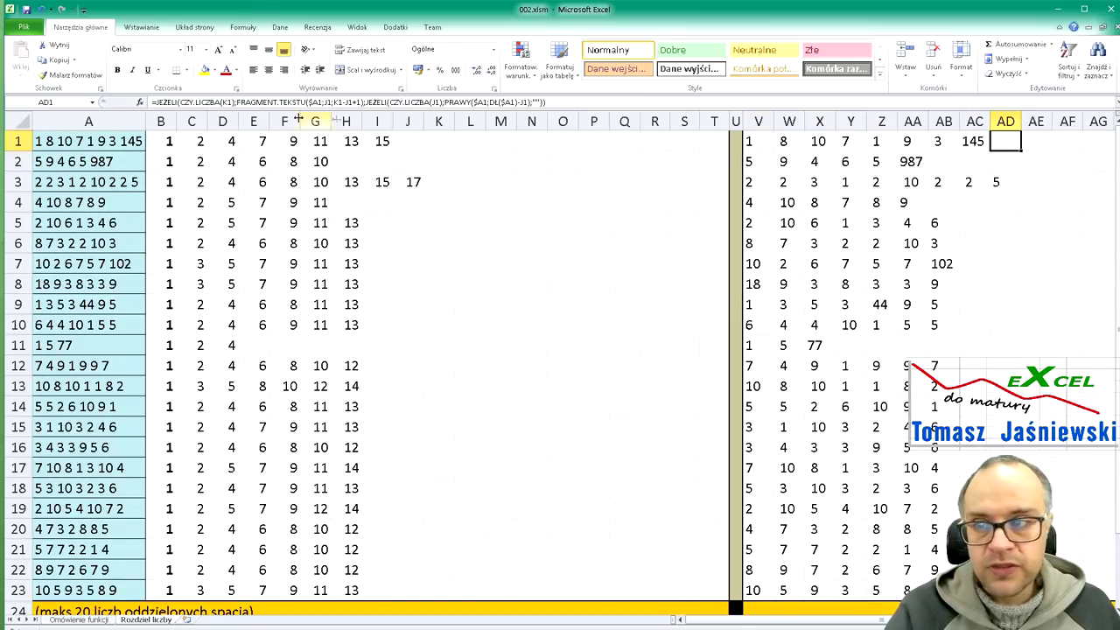
pyautogui.press('F2')
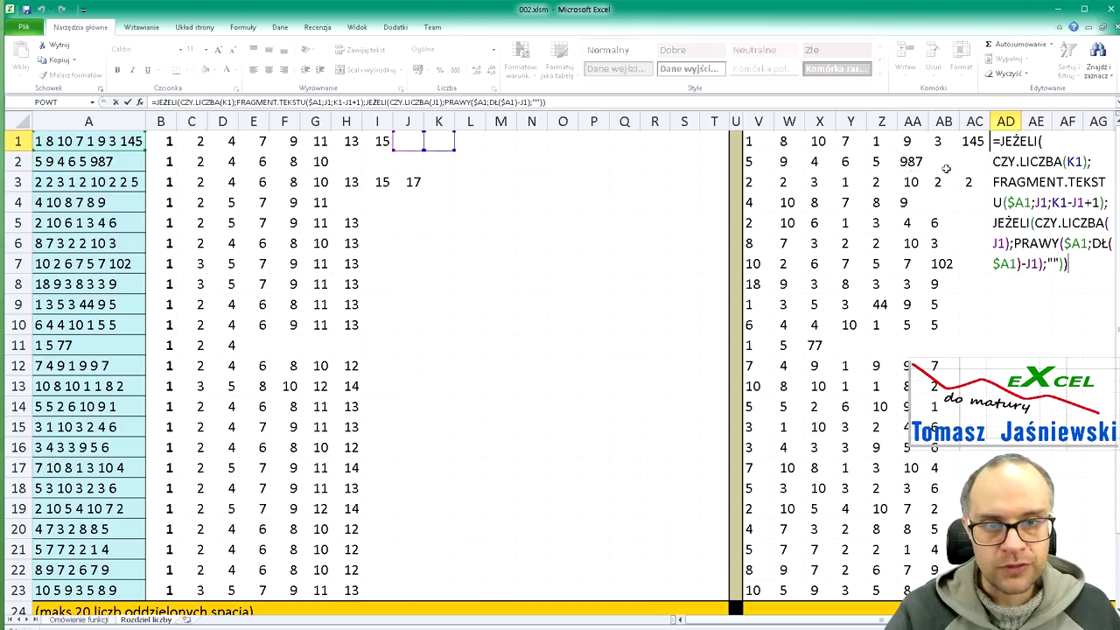
pyautogui.press('Escape')
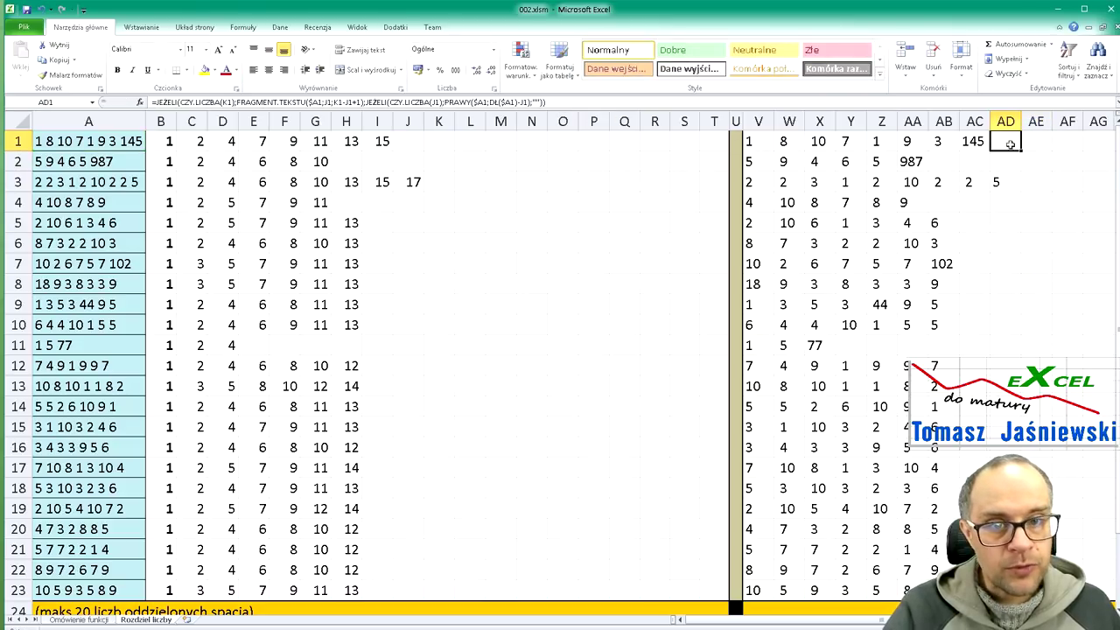
pyautogui.click(975, 146)
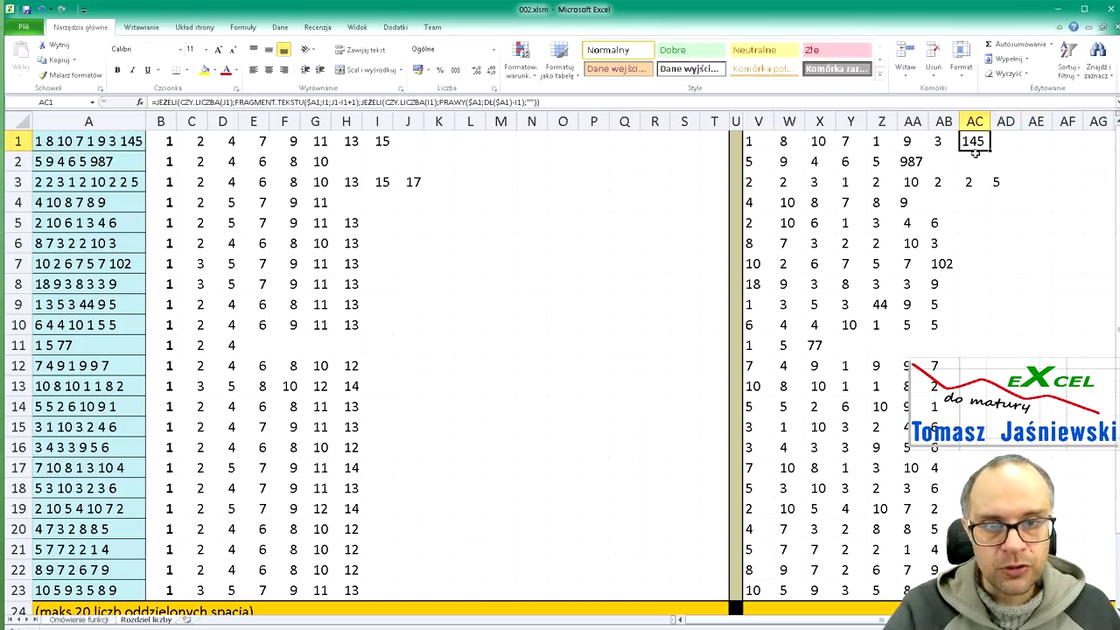
pyautogui.press('F2')
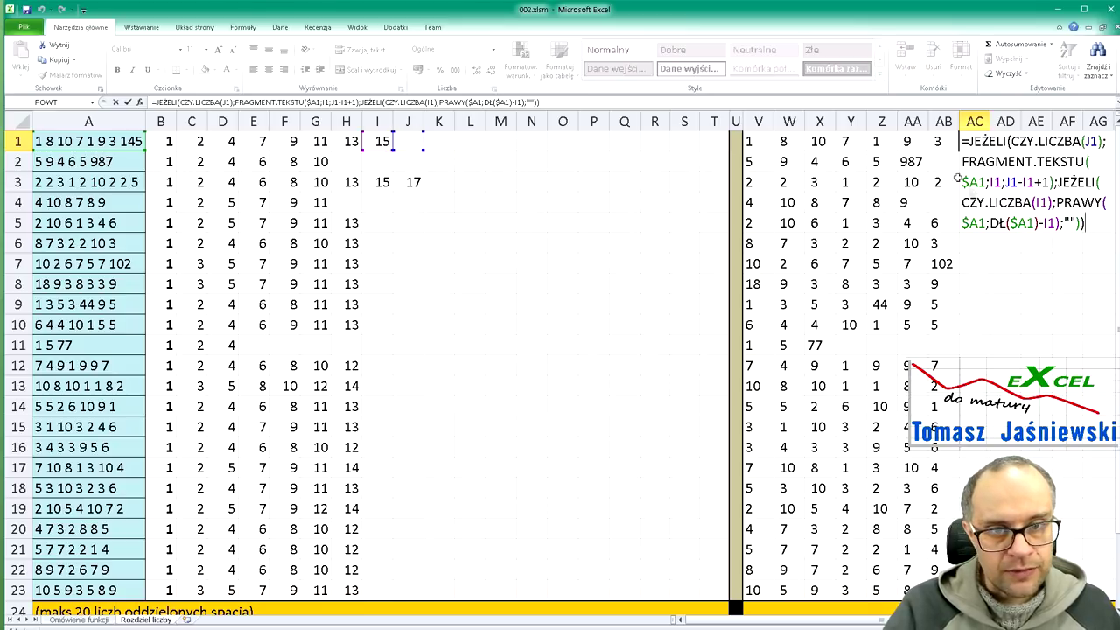
pyautogui.press('Escape')
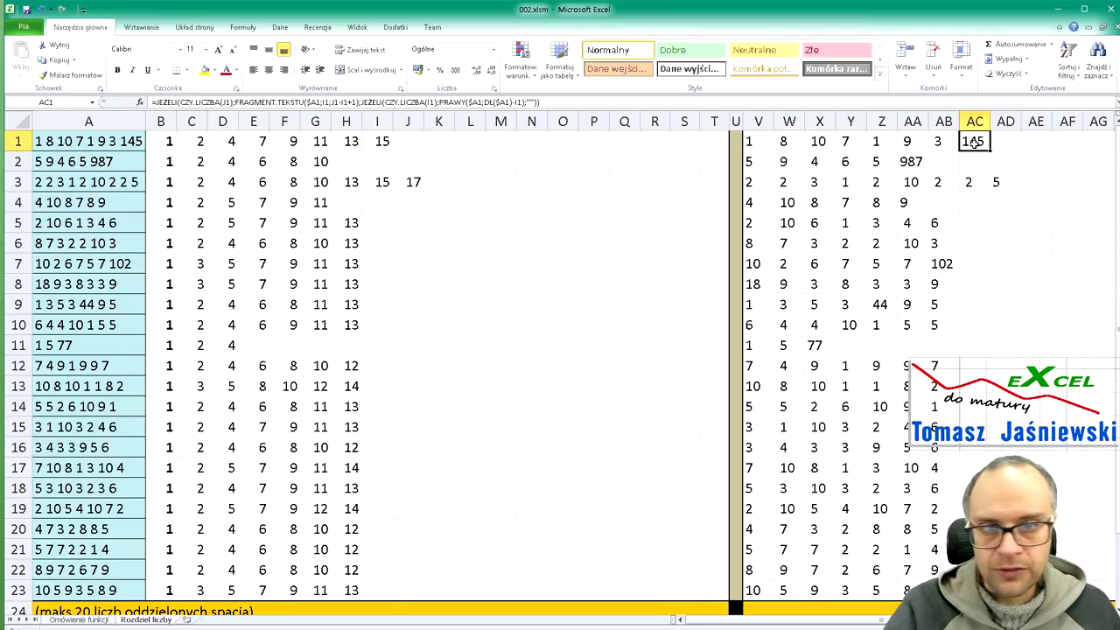
pyautogui.doubleClick(973, 142)
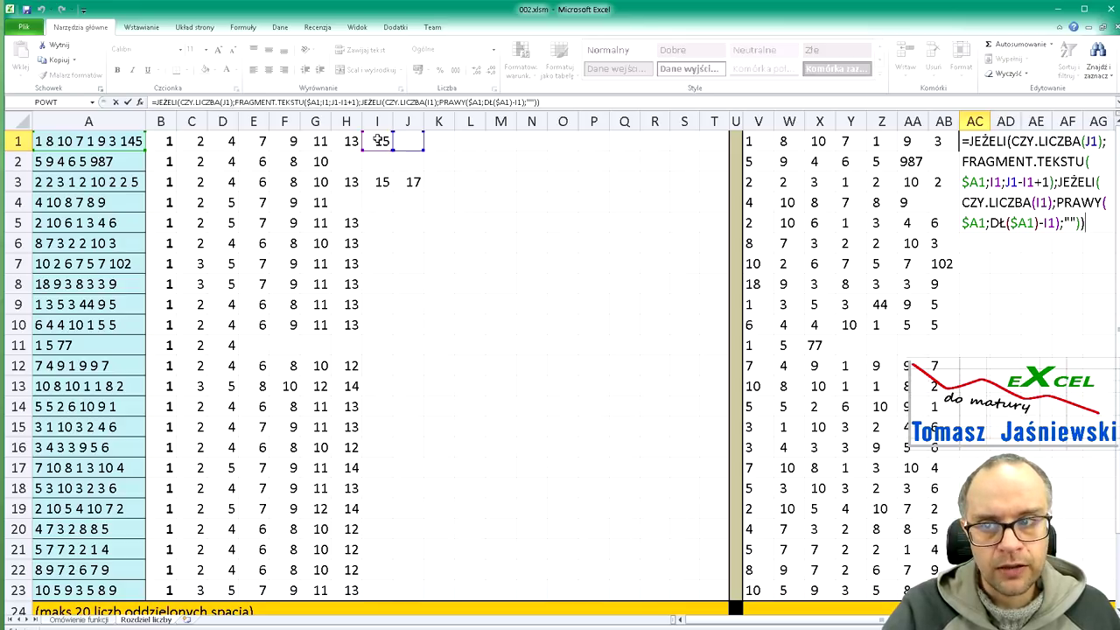
pyautogui.hotkey('ctrl', 'Return')
pyautogui.click(1014, 140)
pyautogui.hotkey('ctrl', 'r')
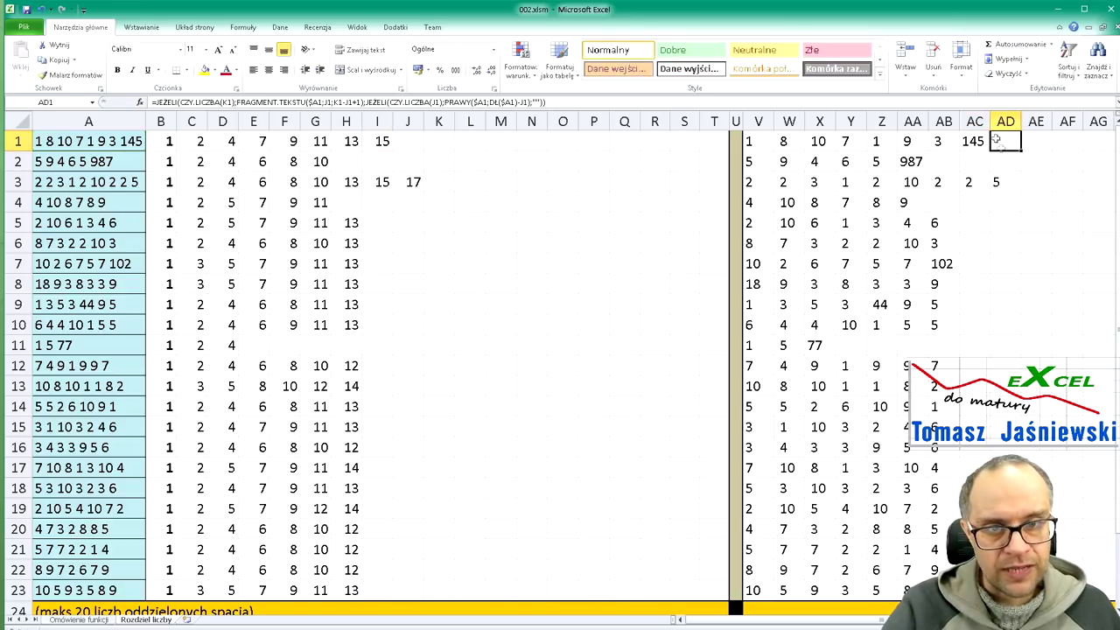
pyautogui.doubleClick(995, 141)
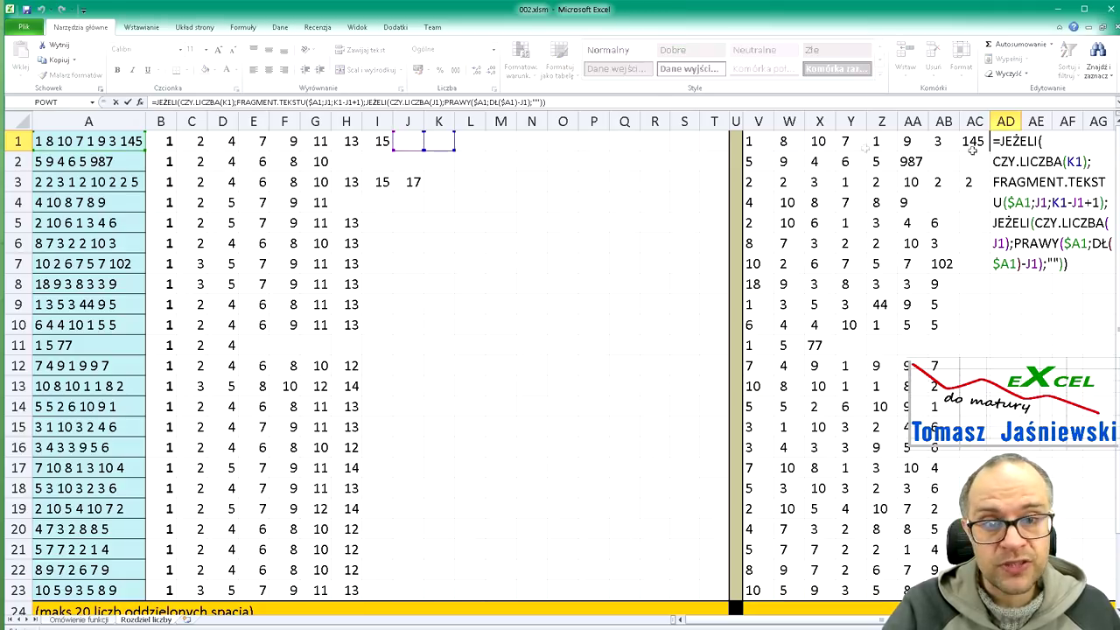
pyautogui.press('Escape')
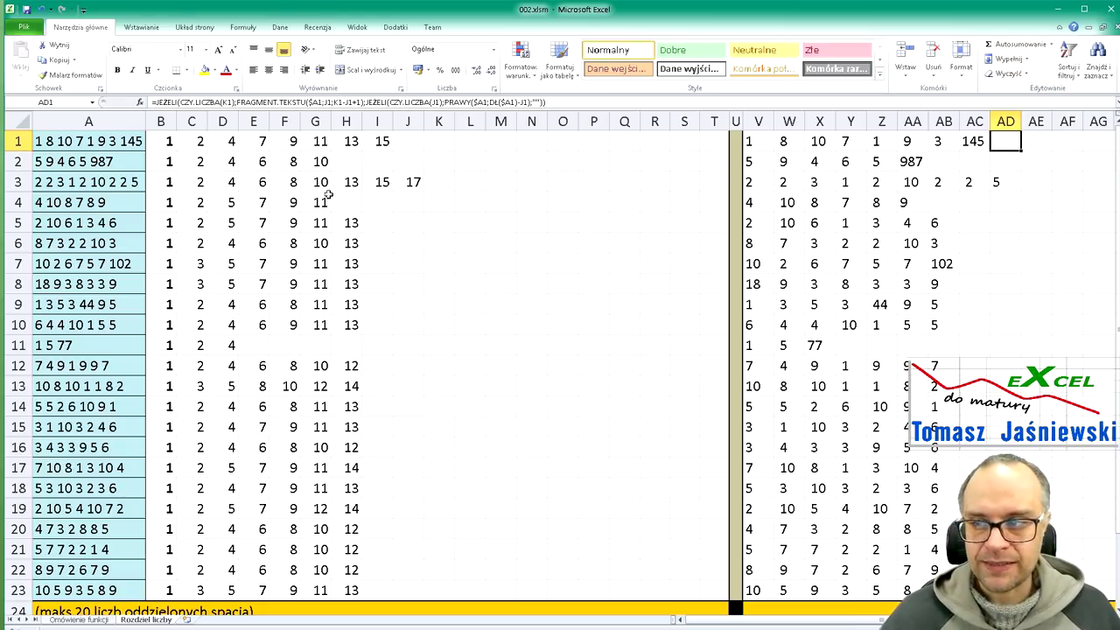
pyautogui.click(44, 142)
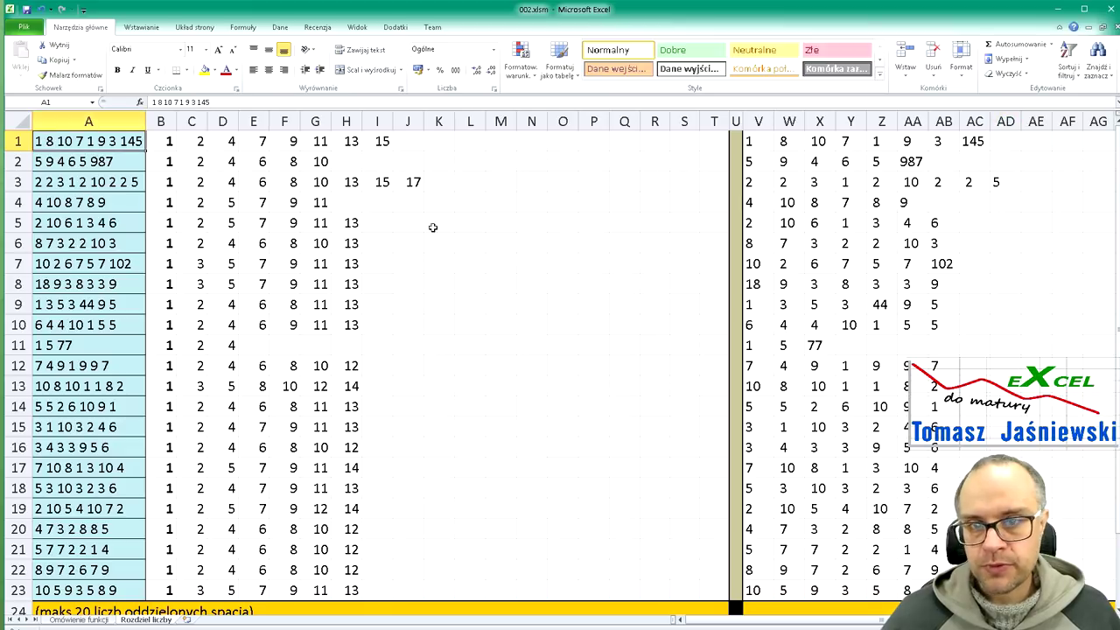
# Append 55 to A2's number list and check that AB2 shows 55
pyautogui.moveTo(752, 142); pyautogui.dragTo(975, 142)
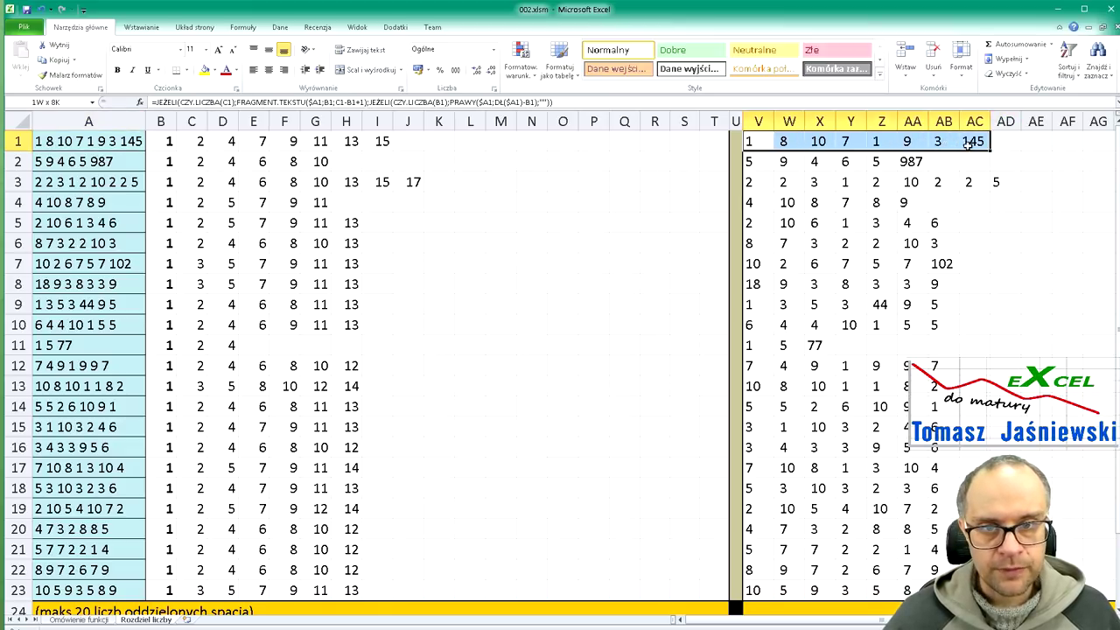
pyautogui.click(137, 164)
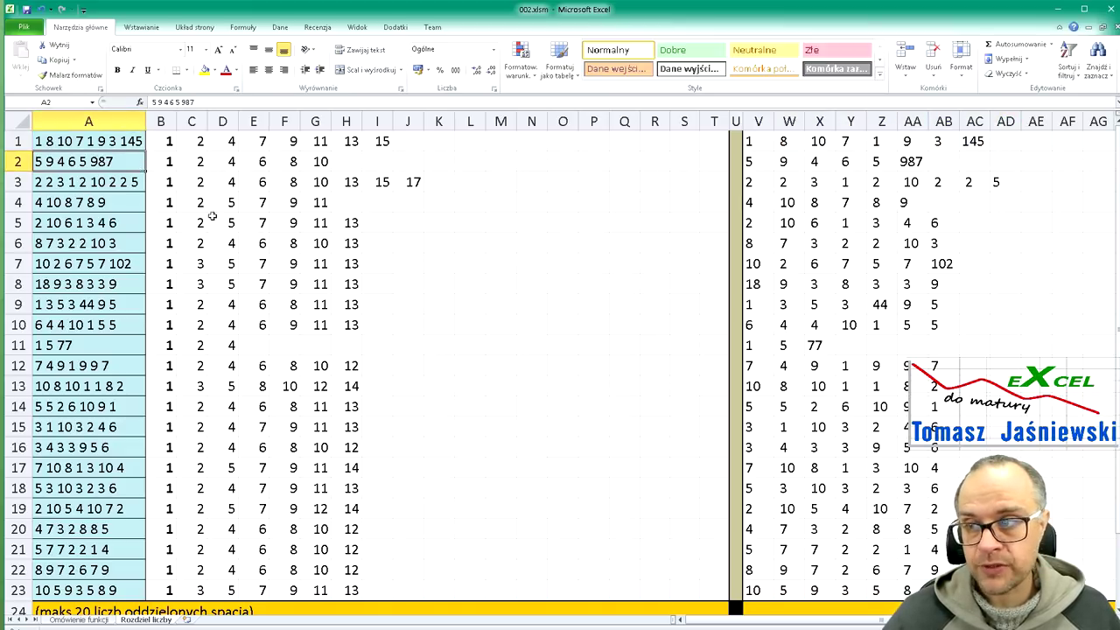
pyautogui.press('F2')
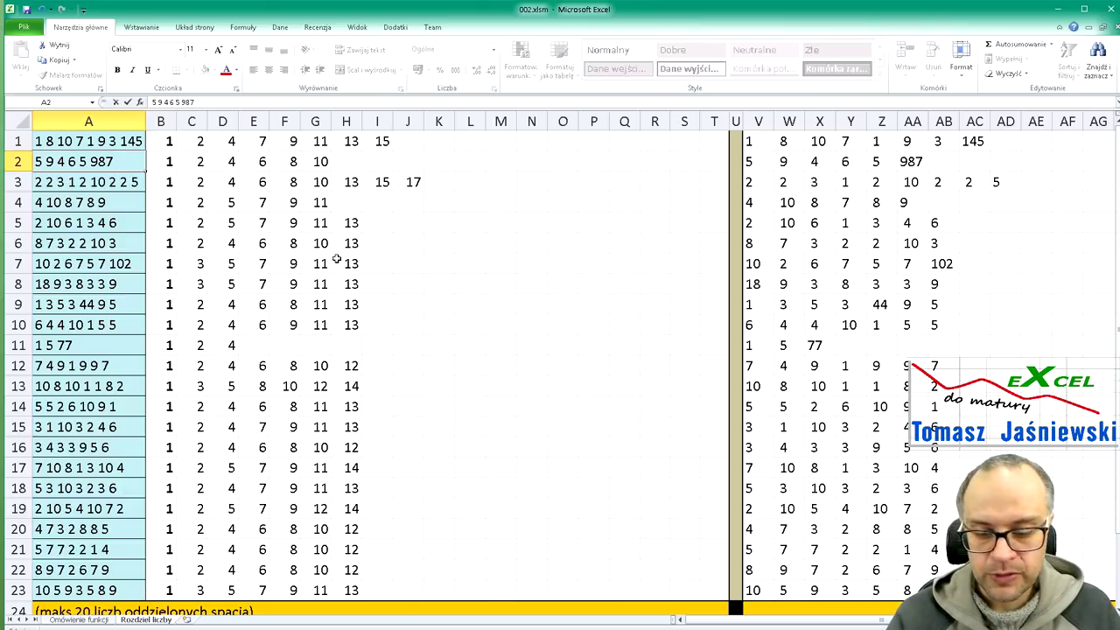
pyautogui.write(' 55')
pyautogui.press('Return')
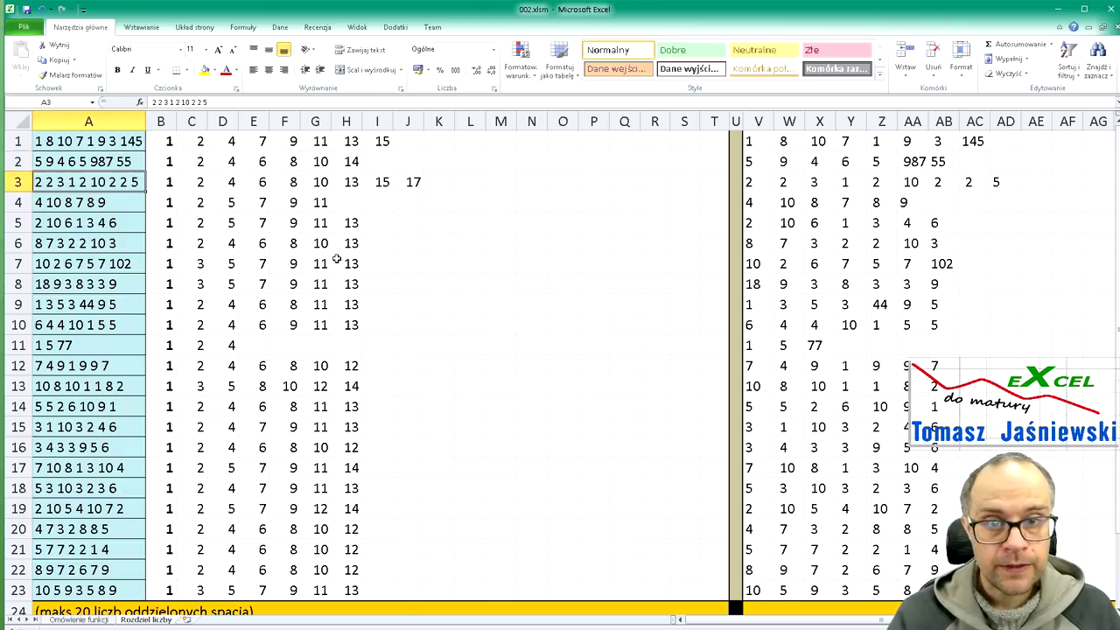
pyautogui.click(944, 166)
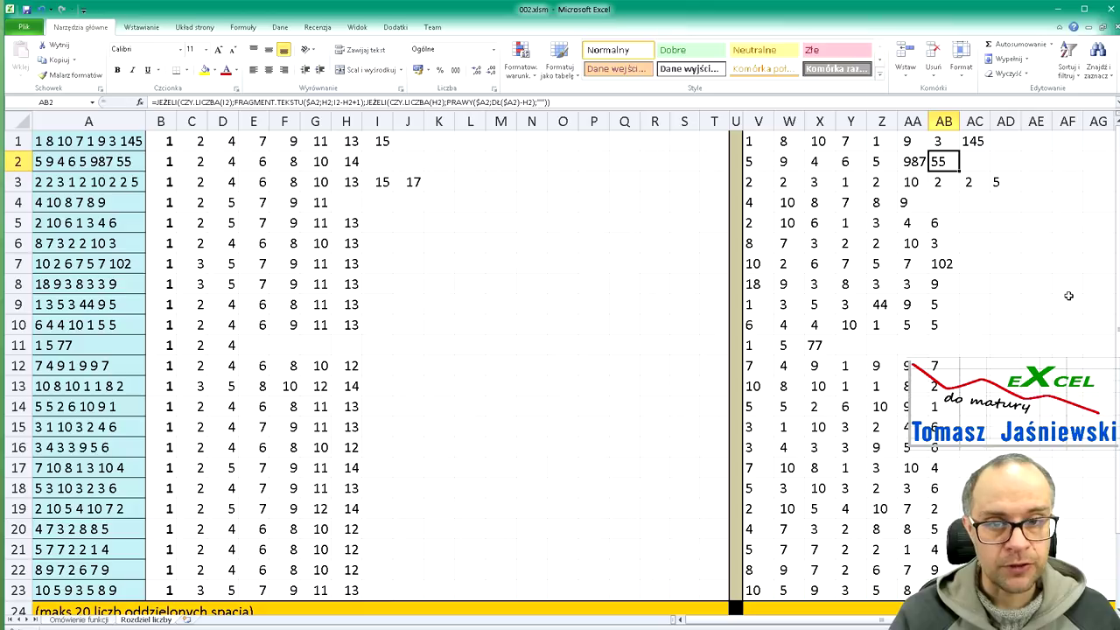
# Inspect X2's FRAGMENT.TEKSTU formula, then bring up the Formuły > Tekstowe function list
pyautogui.click(793, 162)
pyautogui.click(822, 160)
pyautogui.press('F2')
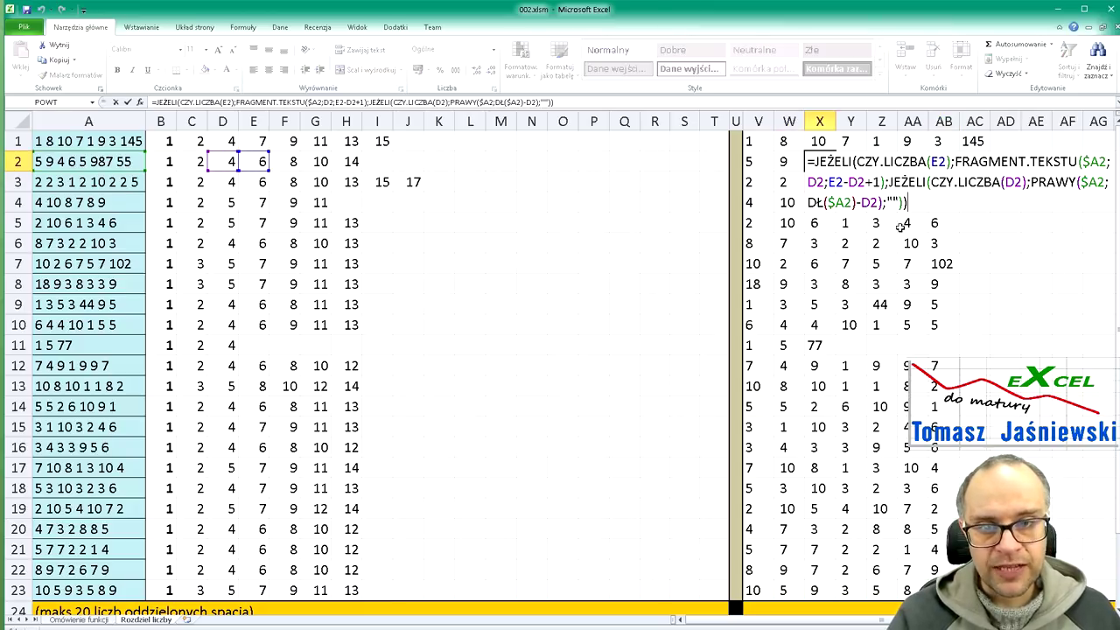
pyautogui.press('Escape')
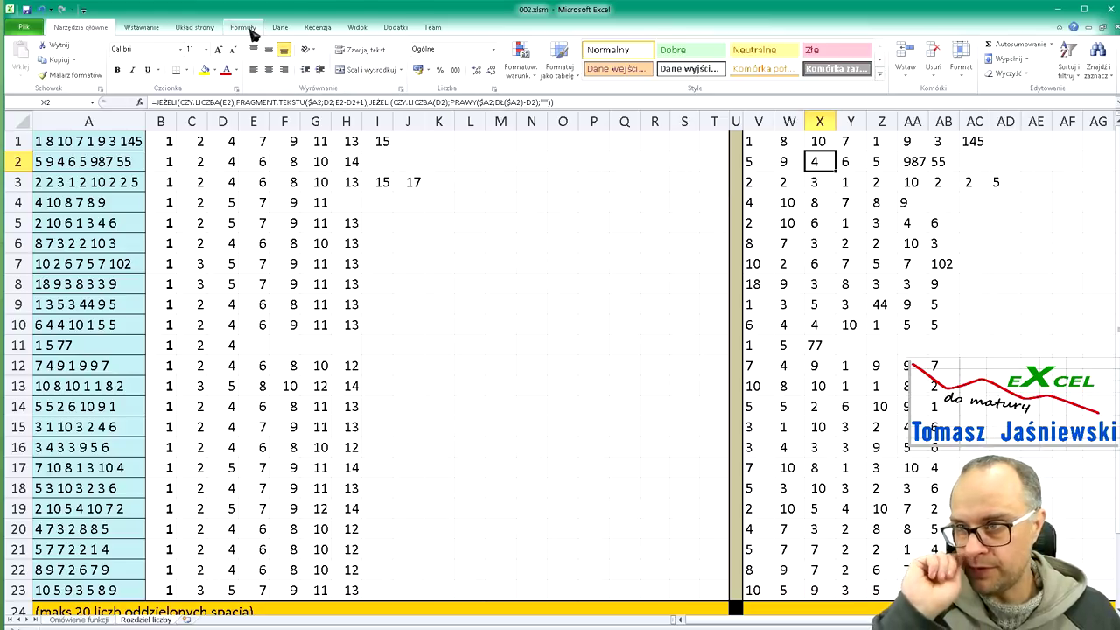
pyautogui.click(250, 31)
pyautogui.click(218, 84)
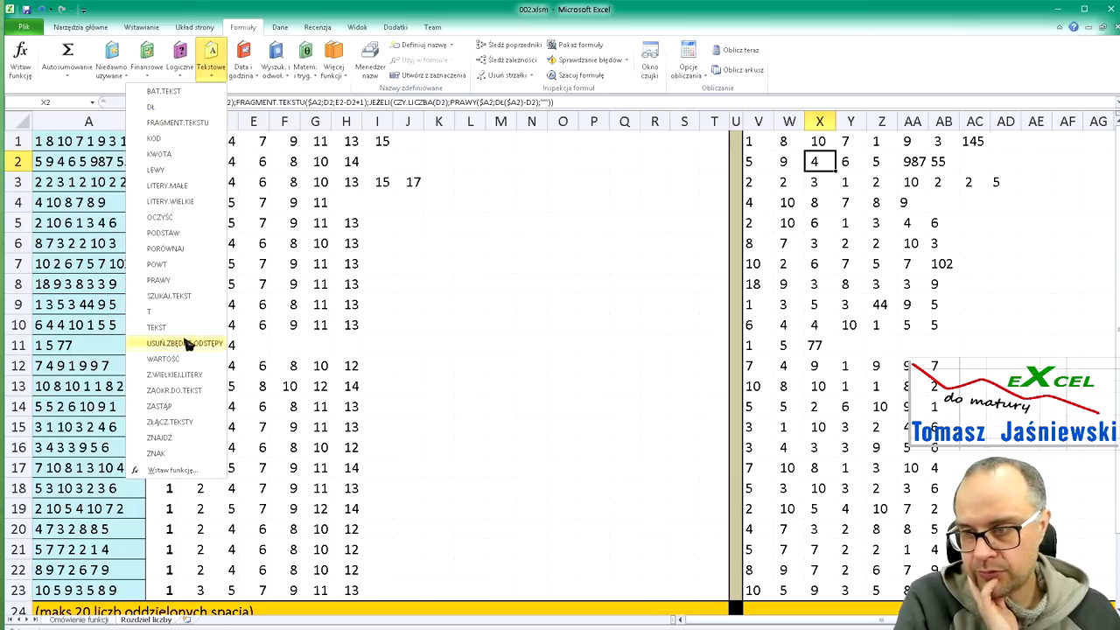
# Close the text function list unused, scroll the sheet, and switch to Omówienie funkcji
pyautogui.click(768, 18)
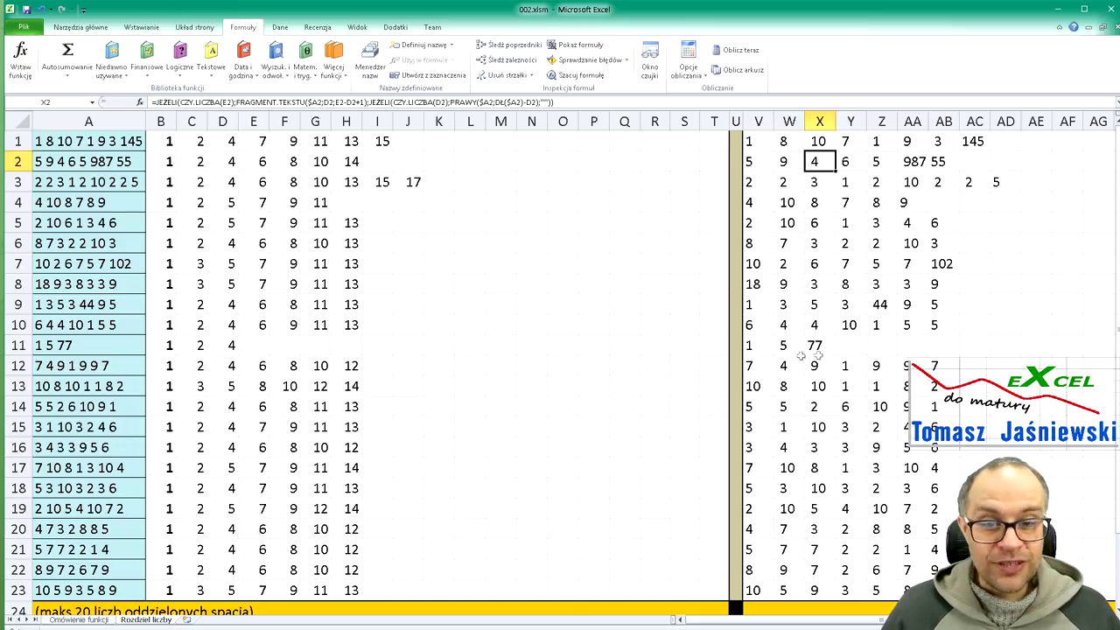
pyautogui.scroll(-3, 897, 337)
pyautogui.scroll(-2, 897, 337)
pyautogui.scroll(5, 897, 337)
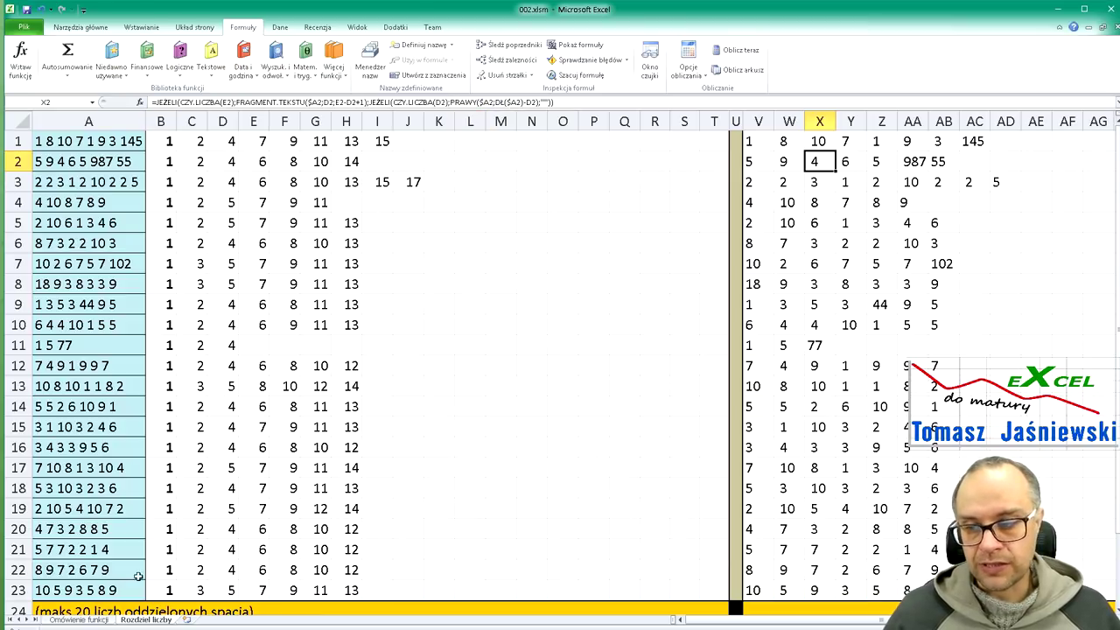
pyautogui.click(78, 618)
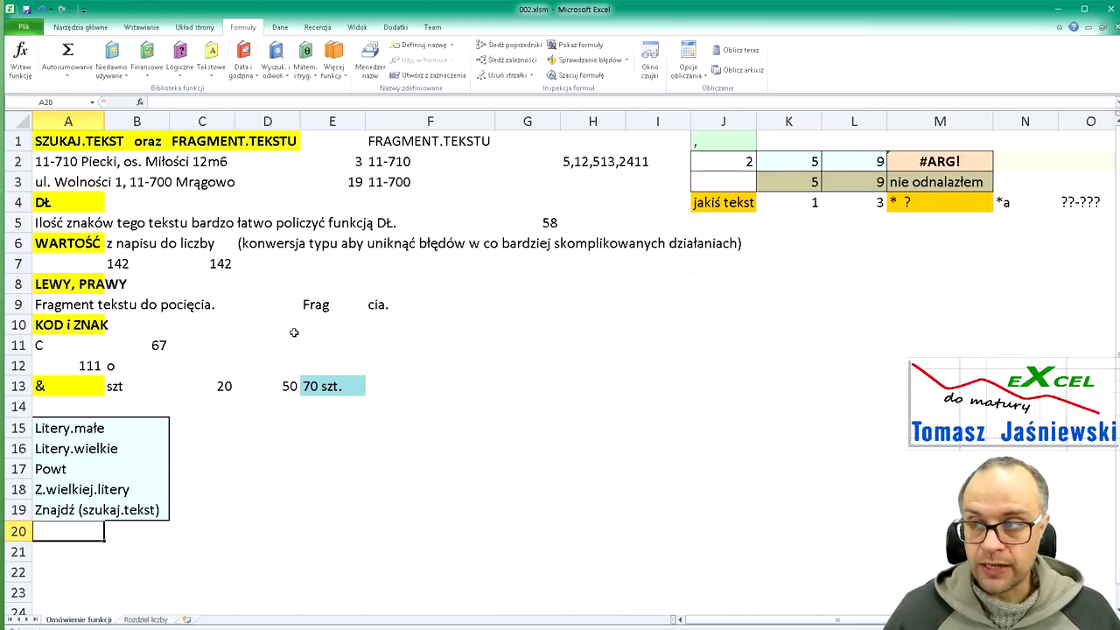